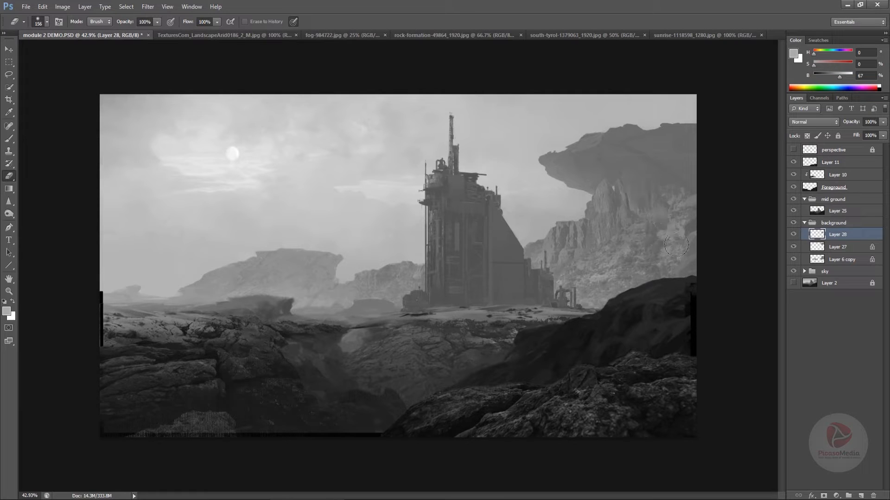
Duplicate the cliff texture patch, rotate the copy about -23 degrees, and place it beneath the overhanging rock in the background
drag(641, 224, 645, 225)
key(b)
key(v)
drag(640, 225, 622, 192)
key(ctrl+t)
drag(713, 156, 698, 121)
drag(640, 205, 655, 191)
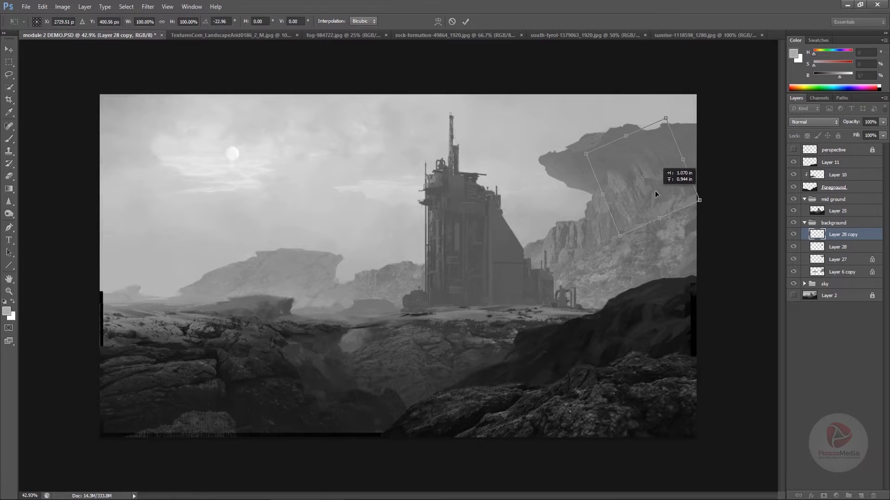
key(Return)
Set the copied texture layer's blend mode to Lighten and move the patch in under the overhang
click(813, 122)
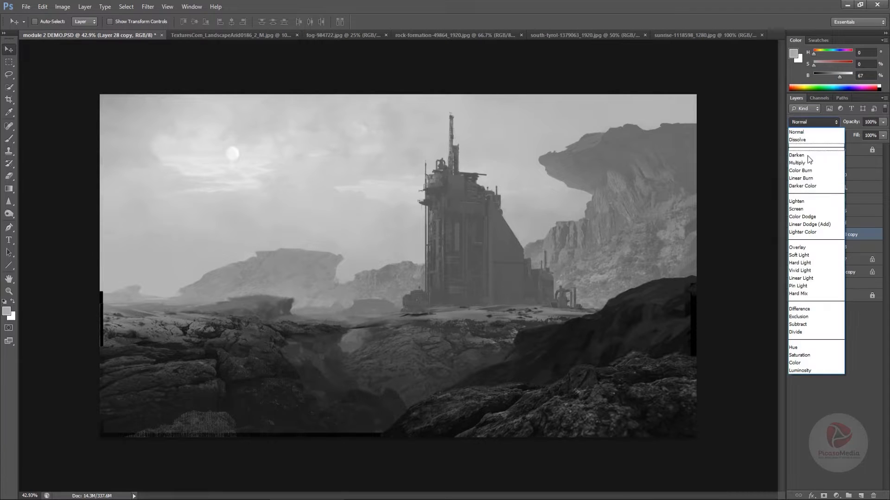
click(804, 202)
mouse_move(660, 198)
mouse_down()
mouse_move(669, 168)
mouse_move(646, 180)
mouse_move(660, 163)
mouse_move(665, 176)
mouse_move(660, 145)
mouse_move(633, 236)
mouse_move(598, 177)
mouse_up()
Erase the edges of the copied texture patch so it blends into the rock under the overhang
key(e)
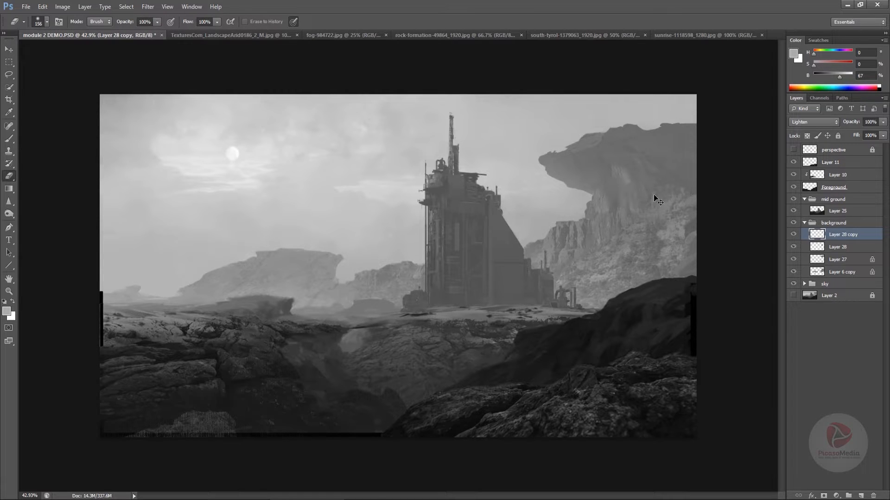
drag(654, 195, 651, 190)
drag(652, 185, 647, 187)
Try sharpening the texture patch beneath the overhang with the Sharpen tool at 77% strength, and undo the stroke
click(9, 203)
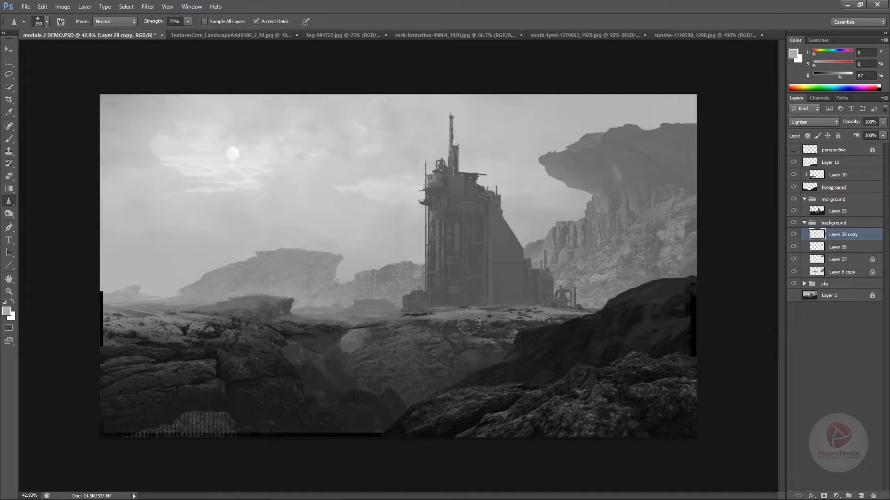
drag(621, 188, 639, 208)
key(ctrl+z)
Erase more of the copied texture where the overhang meets the cliff face below it
key(e)
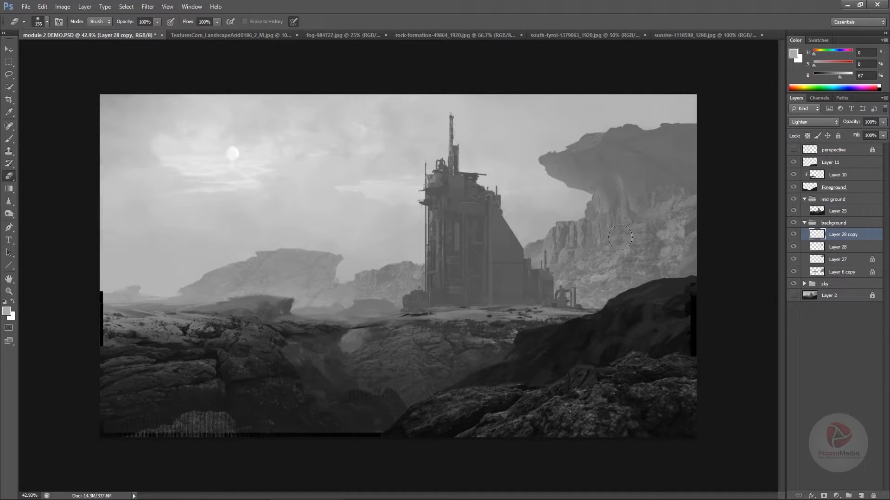
drag(627, 197, 599, 196)
drag(591, 252, 566, 260)
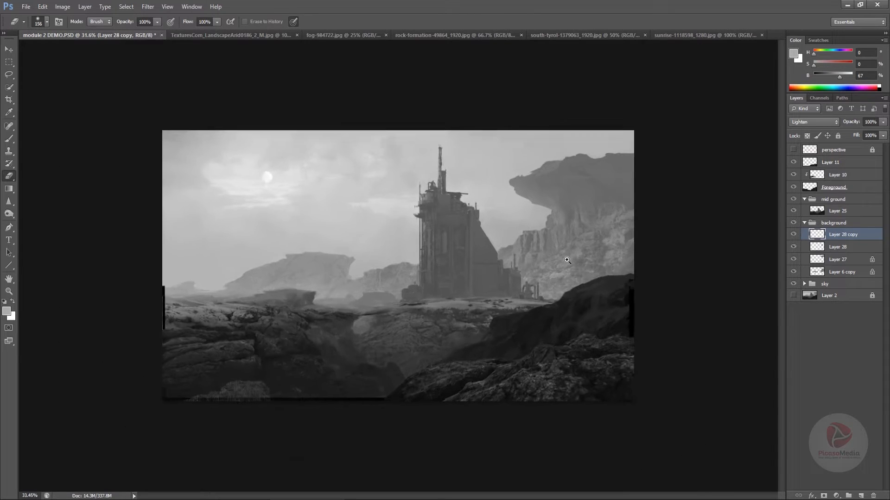
key(b)
key(v)
key(c)
key(v)
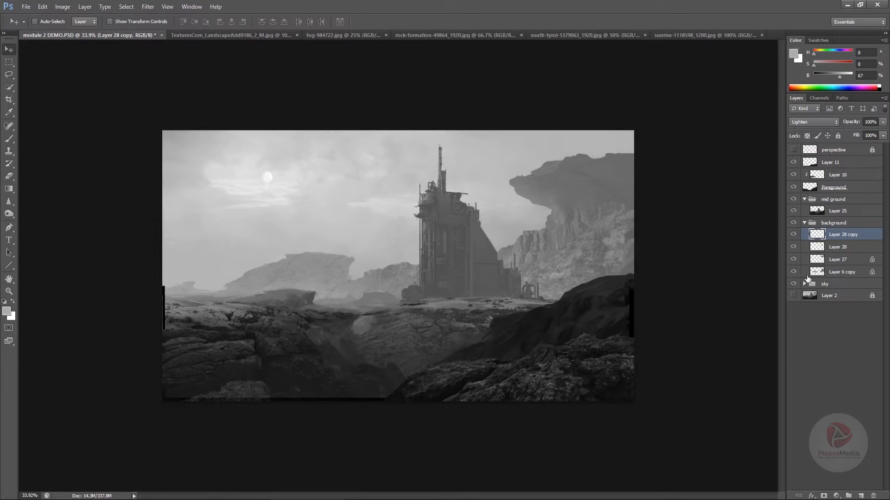
Merge the four rock layers in the background group into one layer and clear the active selection
shift+click(814, 276)
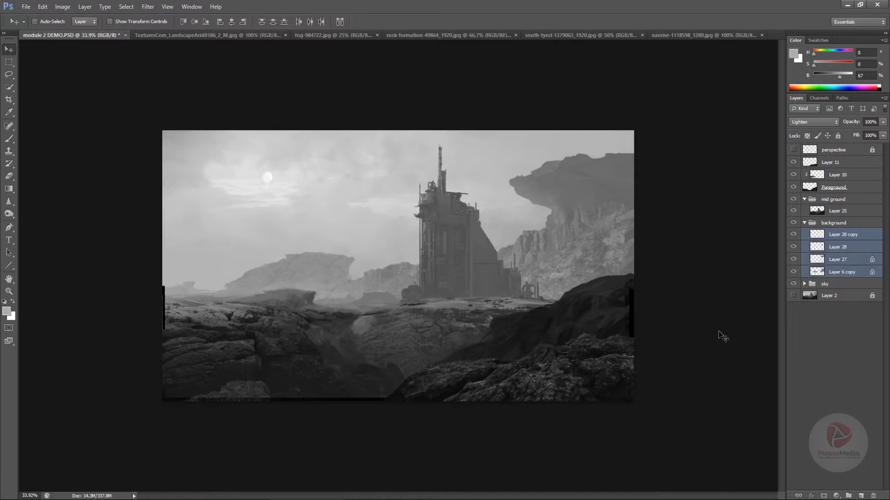
mouse_move(722, 338)
mouse_down()
mouse_move(720, 327)
mouse_move(707, 342)
mouse_up()
key(ctrl+e)
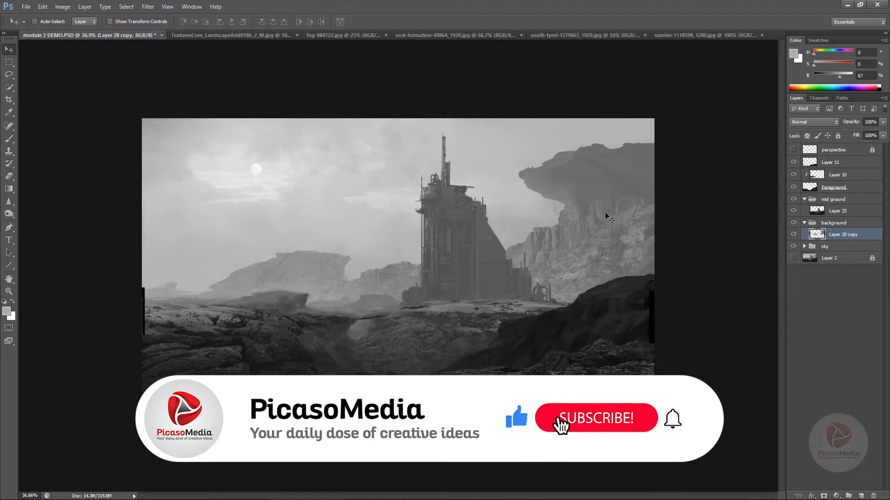
key(ctrl+z)
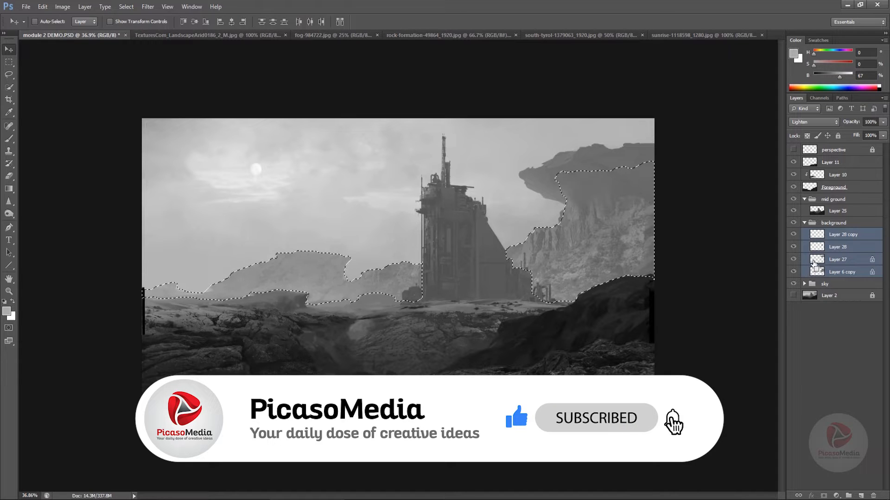
ctrl+click(816, 260)
ctrl+click(817, 248)
ctrl+click(817, 235)
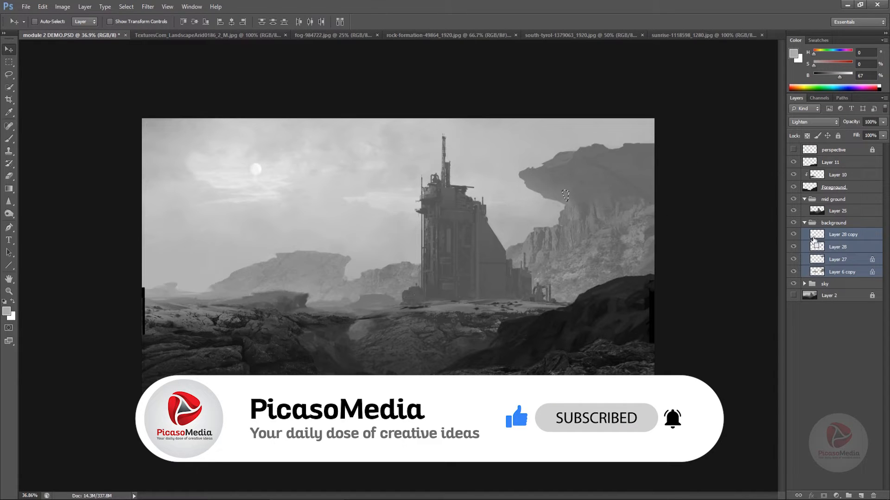
key(ctrl+e)
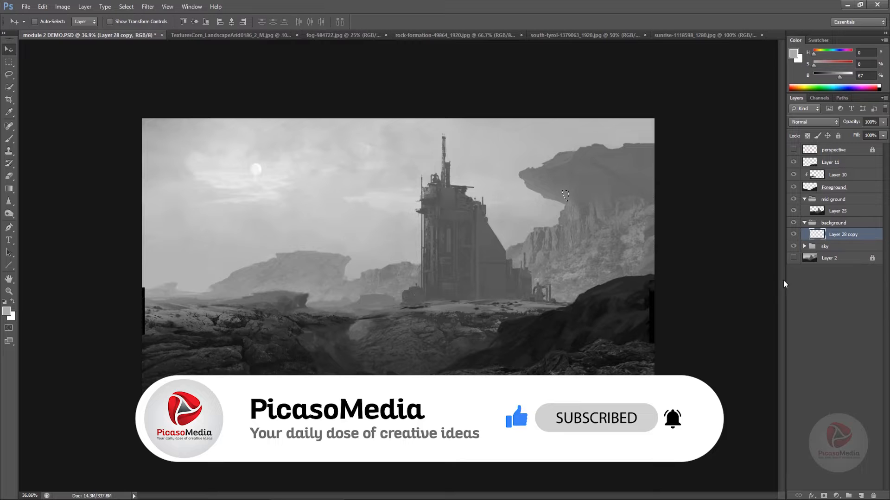
key(ctrl+d)
drag(690, 305, 695, 316)
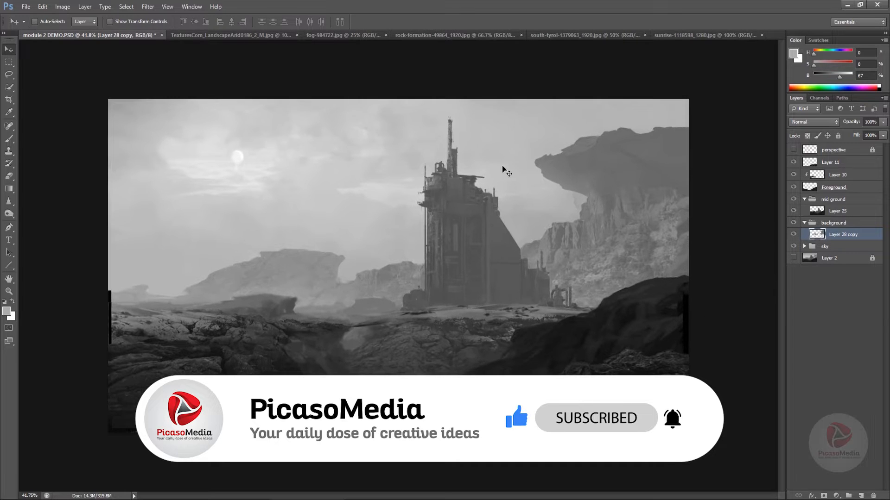
Load the merged background layer's outline as a selection, invert it, and deselect
ctrl+click(817, 235)
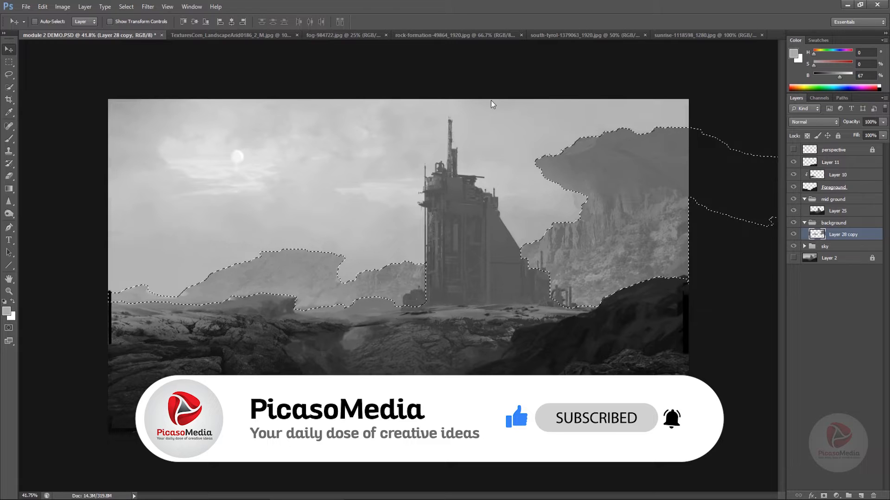
key(ctrl+shift+i)
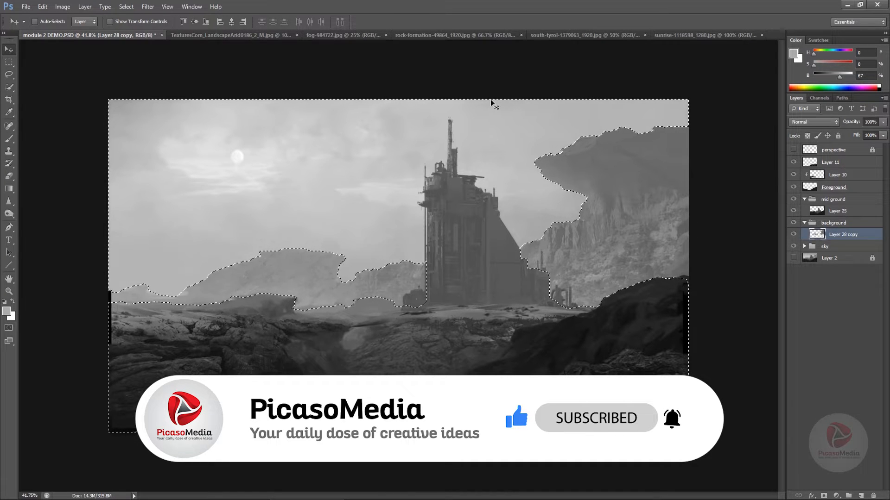
key(ctrl+d)
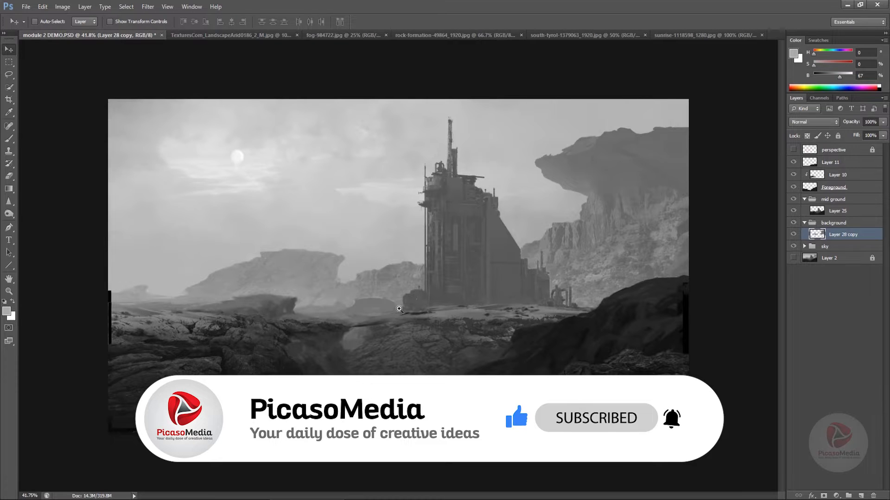
ctrl+click(394, 318)
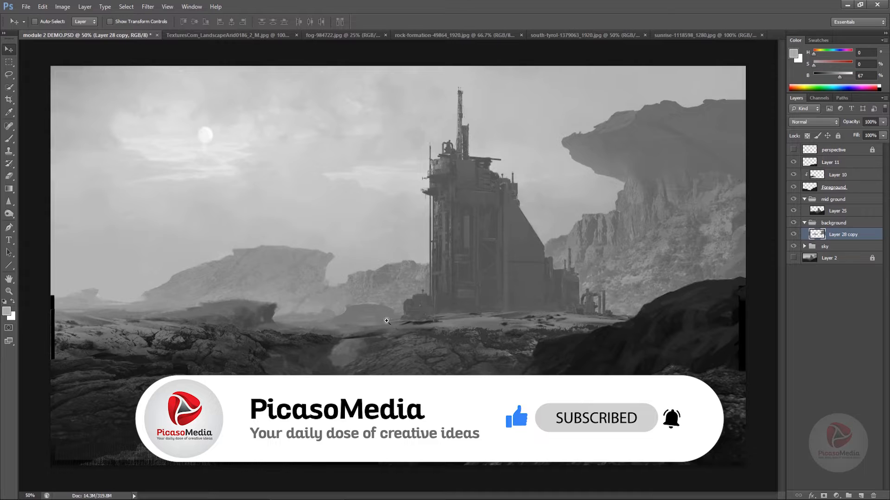
scroll(384, 332, down, 3)
key(b)
key(v)
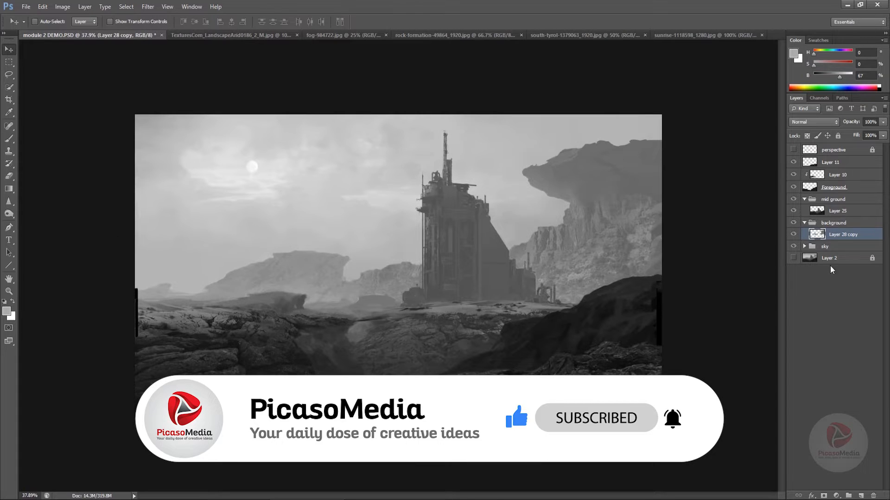
Go through the open reference photos and bring the cut-out red rock from the rock-formation image into module 2 DEMO.PSD
click(258, 35)
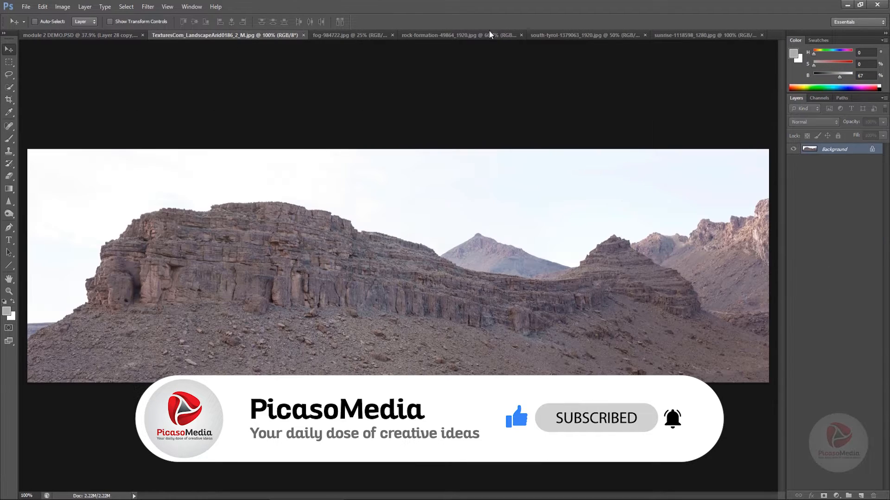
click(359, 37)
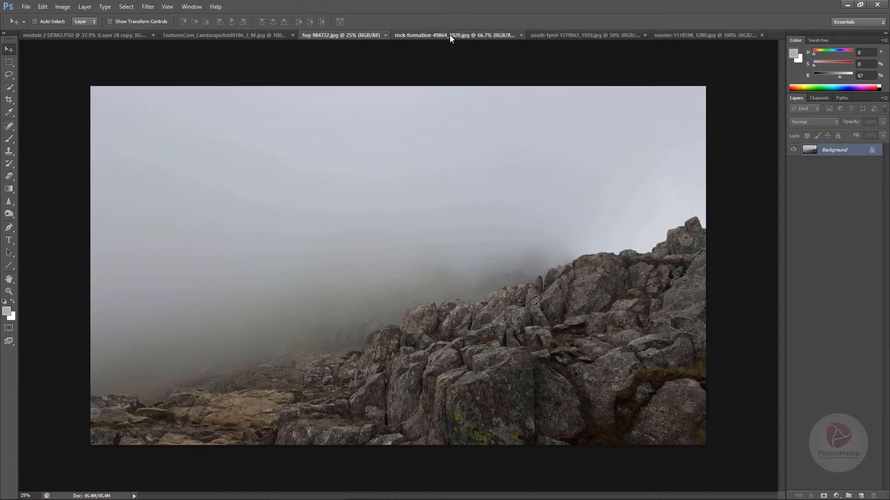
click(450, 36)
drag(591, 65, 356, 247)
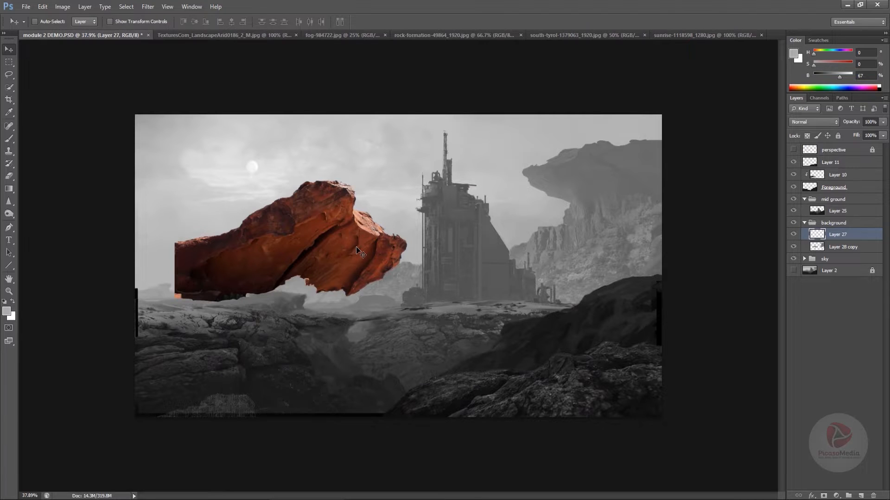
Desaturate the imported rock to -100 and adjust its Levels to input white 224 and output range 118 to 158
key(ctrl+u)
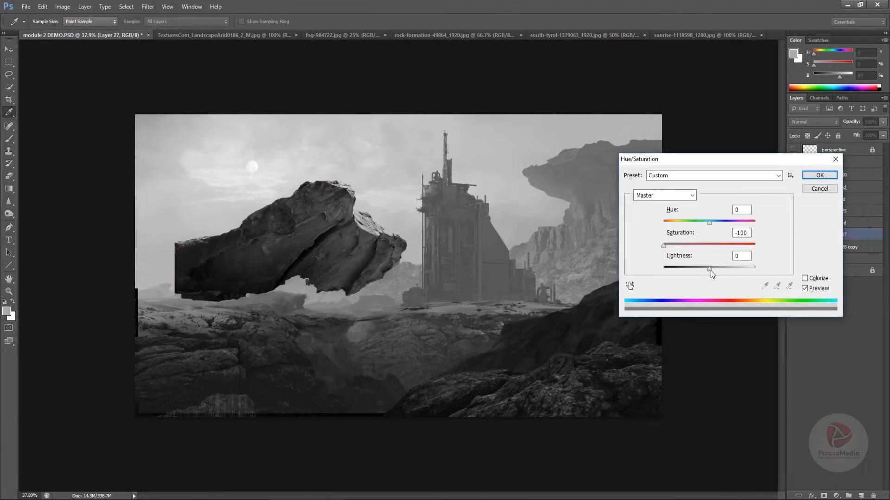
click(820, 175)
key(ctrl+alt+l)
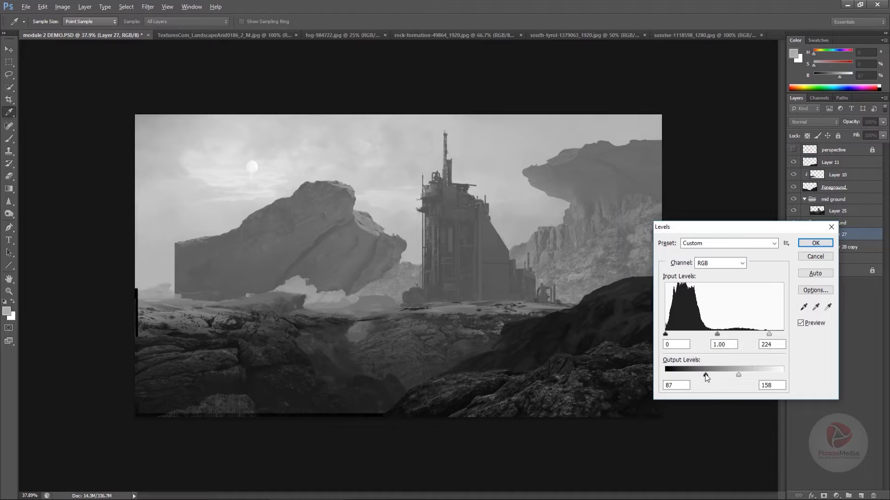
drag(705, 375, 721, 374)
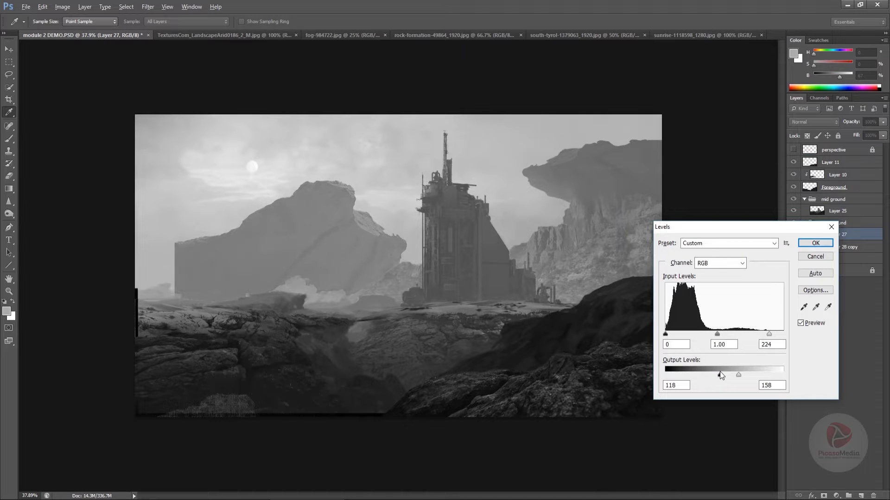
click(819, 243)
Shrink and flatten the imported rock with Free Transform and place it on top of the distant mesa beside the tower
key(ctrl+t)
drag(303, 174, 301, 239)
drag(385, 224, 337, 243)
key(Return)
Lighten the small rock on the mesa by raising the output black level in Levels
key(ctrl+l)
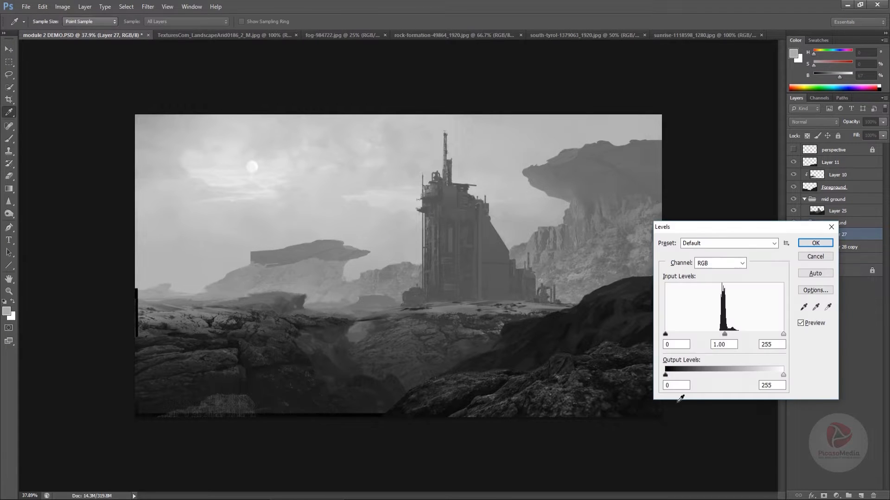
drag(665, 376, 682, 376)
key(Return)
Shift the rock toward the tower along the mesa's crest and scale it down to about 84%
key(v)
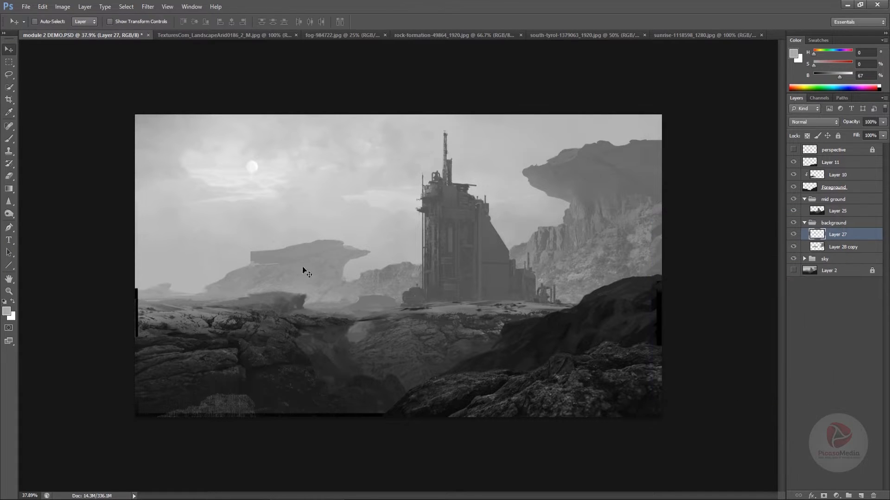
drag(323, 259, 348, 257)
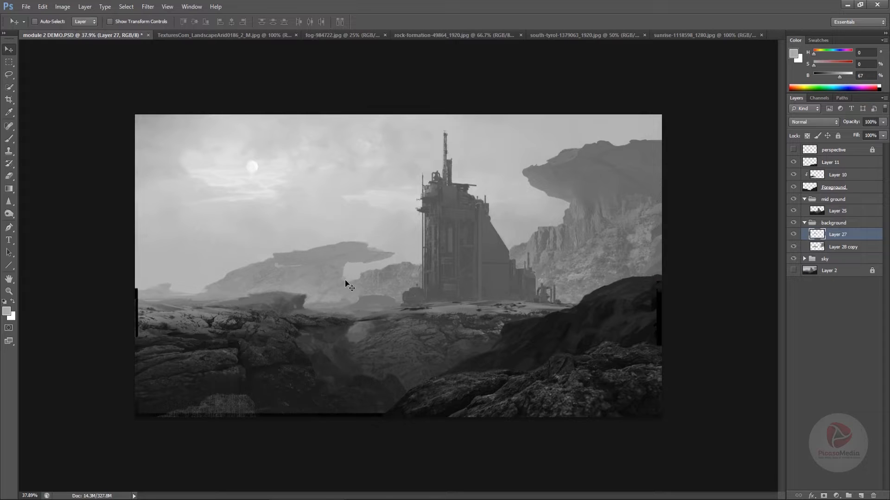
key(ctrl+t)
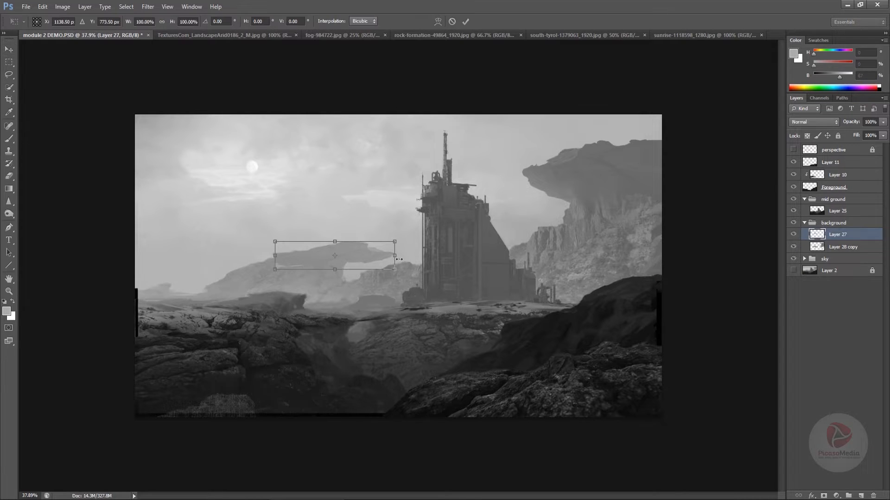
drag(394, 269, 376, 265)
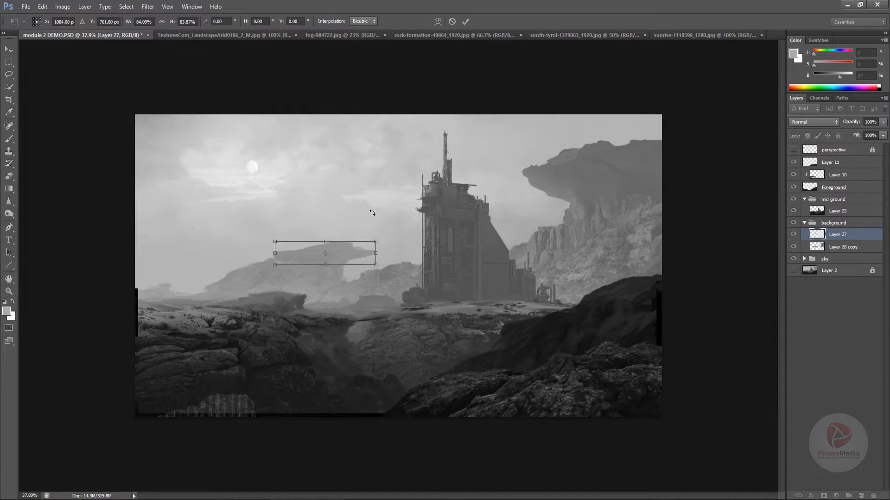
key(Return)
key(e)
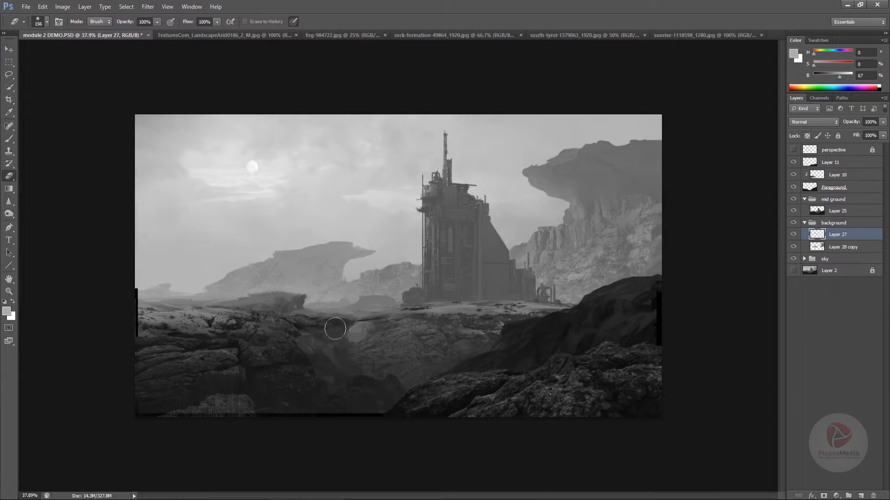
key(v)
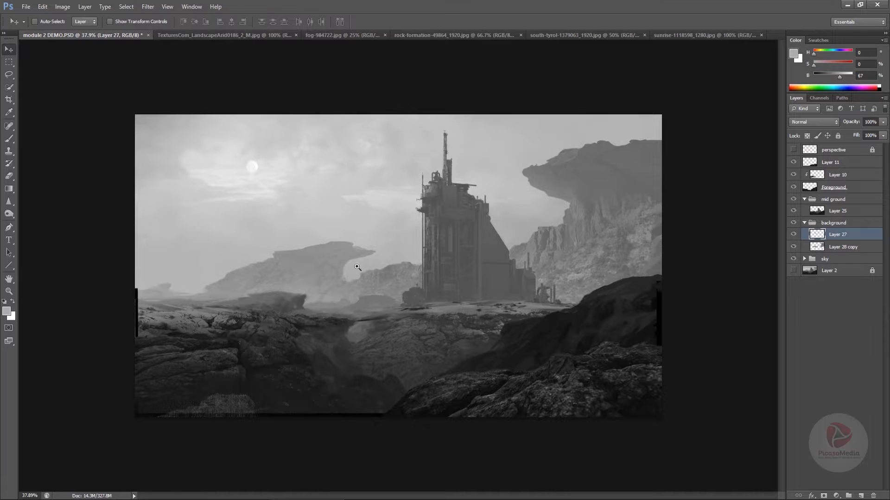
Duplicate the mesa-top rock layer and place the copy over the small distant rock at the far left of the scene
scroll(332, 315, down, 2)
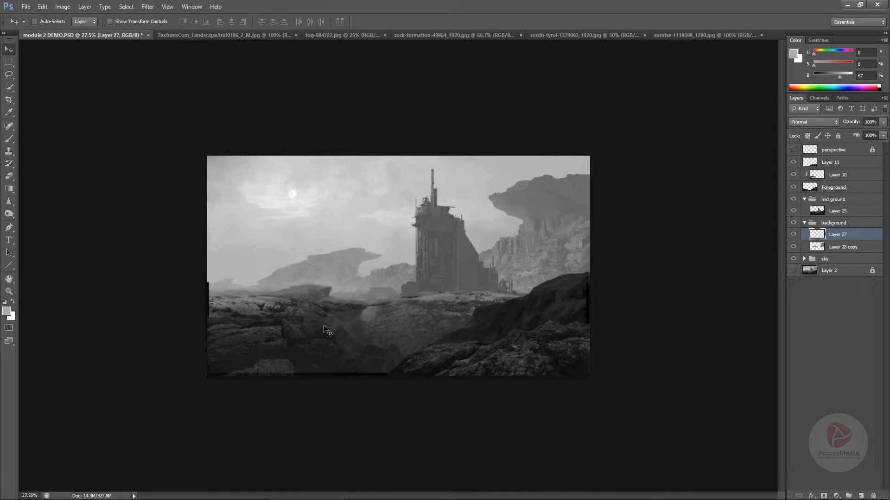
scroll(327, 317, up, 2)
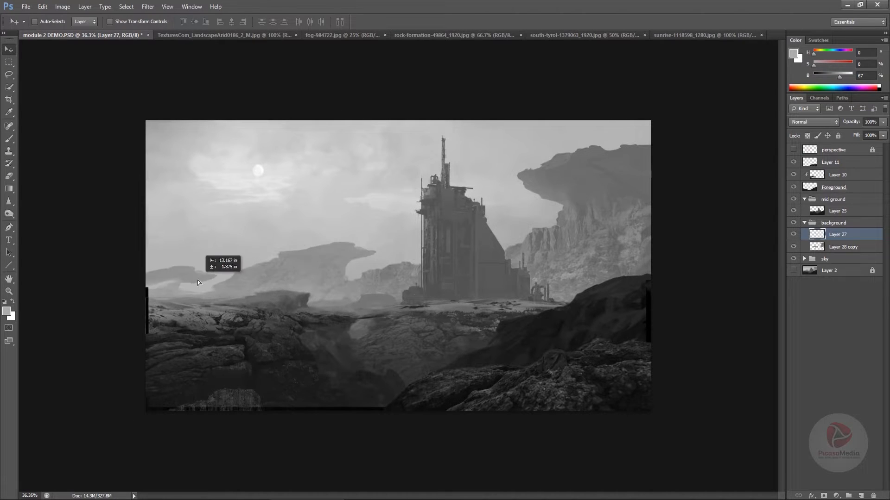
key(ctrl+j)
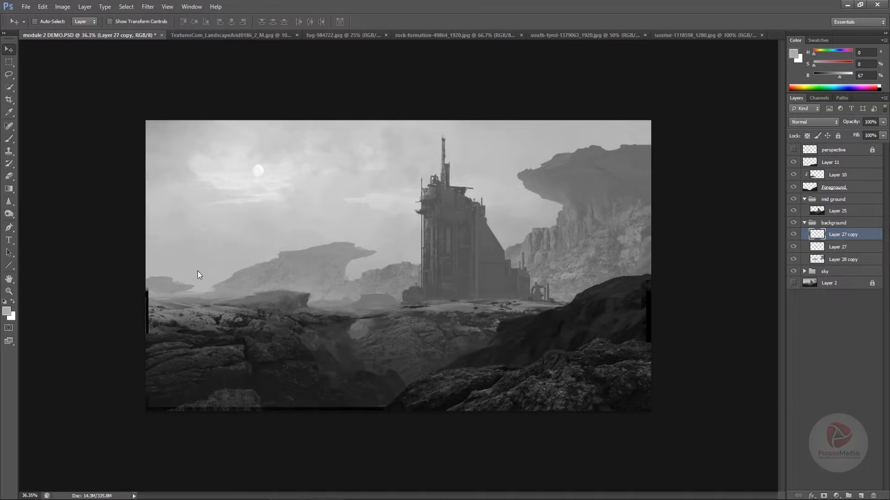
Slightly raise the output black level of the duplicated far-left rock in Levels to push it into the haze
key(ctrl+l)
drag(666, 373, 670, 376)
click(802, 246)
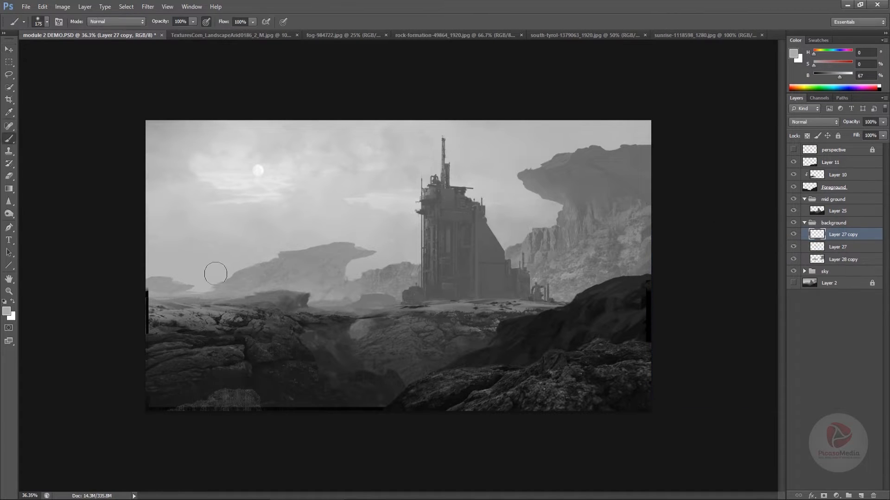
Duplicate the far-left rock layer, position the copy at the canvas's left edge and rotate it about 16° clockwise
ctrl+drag(214, 297, 147, 287)
key(ctrl+t)
key(Return)
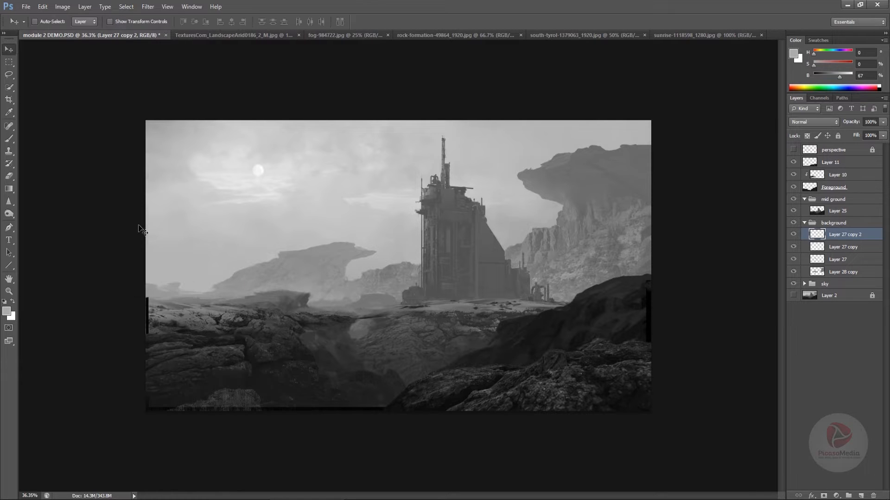
drag(221, 293, 263, 290)
key(ctrl+t)
drag(290, 258, 297, 289)
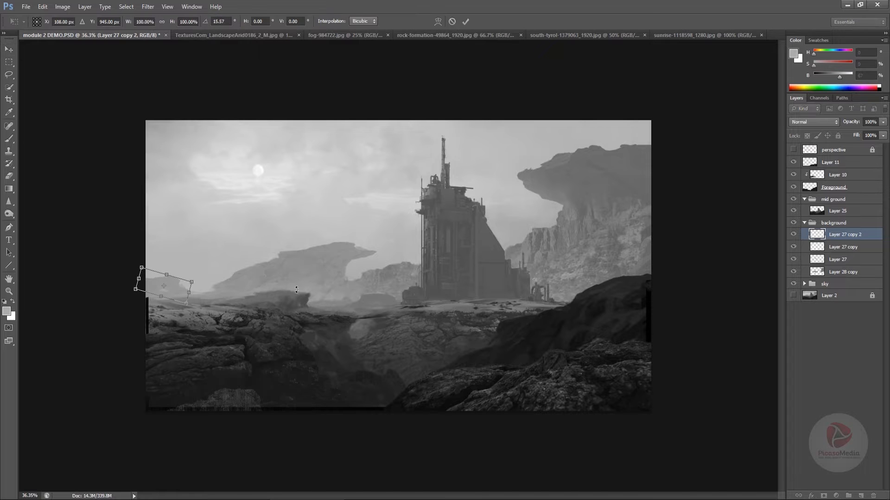
key(Return)
drag(253, 323, 262, 327)
Merge the two far-left rock copies down into Layer 27
key(e)
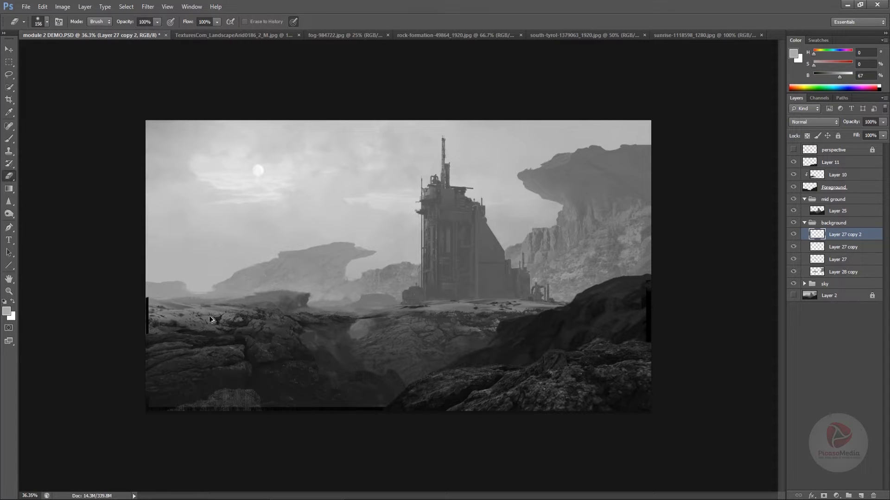
key(Delete)
key(Delete)
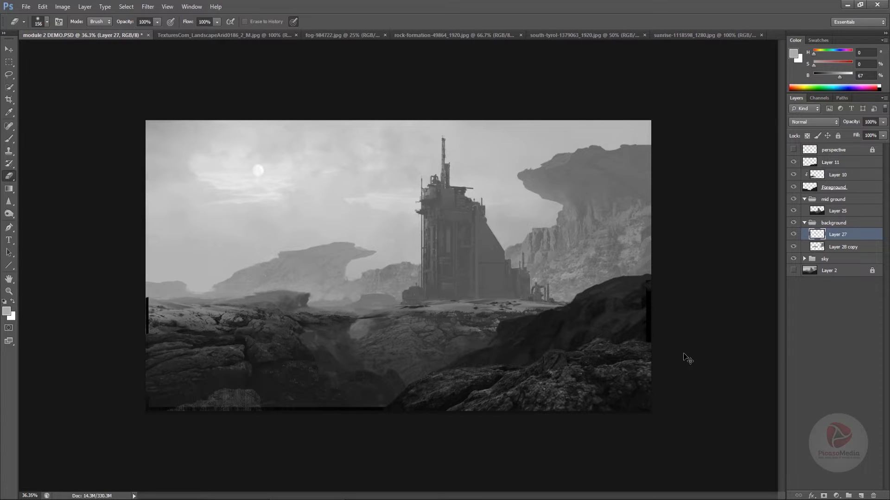
Lock Layer 27's transparent pixels, select the area around the far-left rock, and merge the layer into Layer 28 copy
click(794, 235)
click(794, 235)
click(808, 136)
click(9, 61)
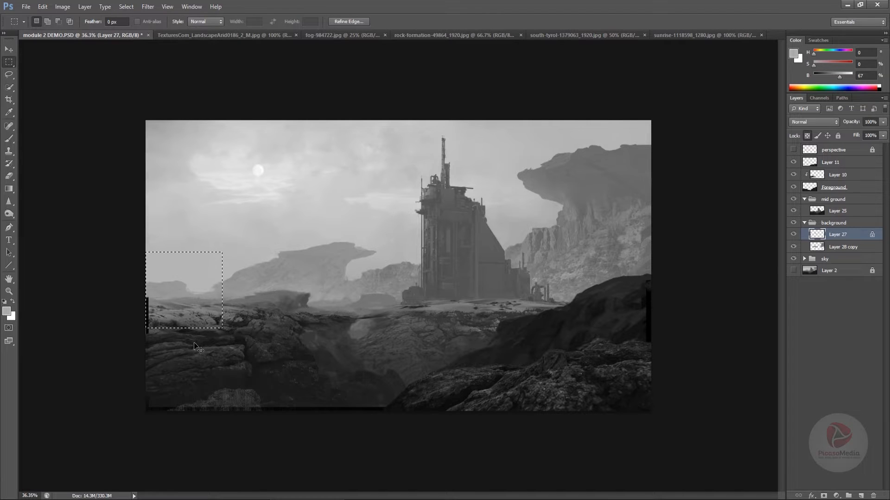
key(ctrl+e)
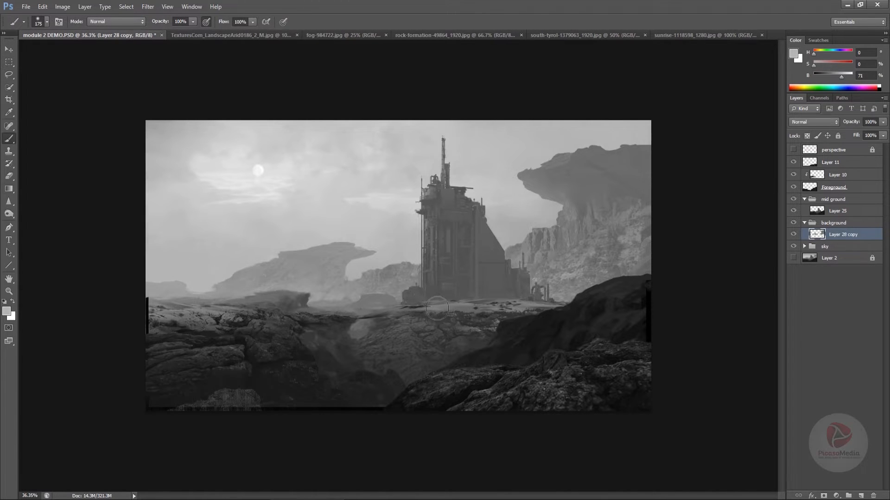
Choose the rough rectangular 175 px brush preset and reduce its size to 25 px
right_click(439, 308)
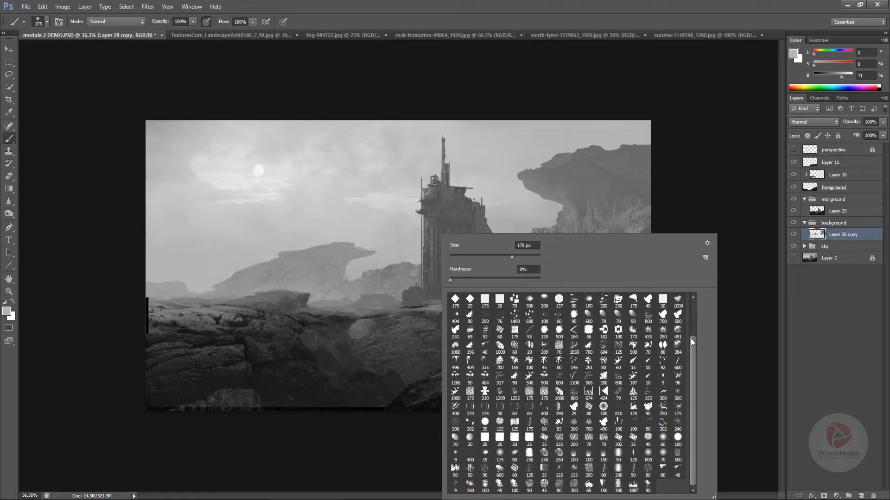
drag(691, 342, 693, 289)
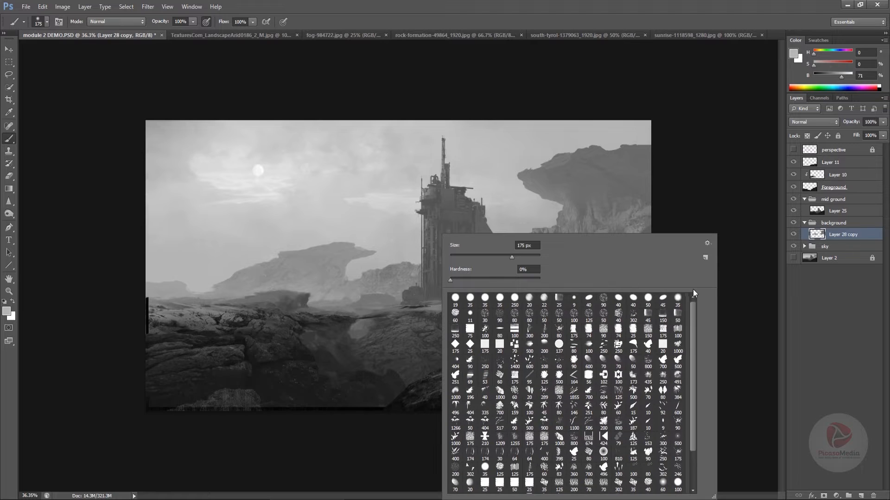
click(573, 329)
drag(487, 260, 465, 256)
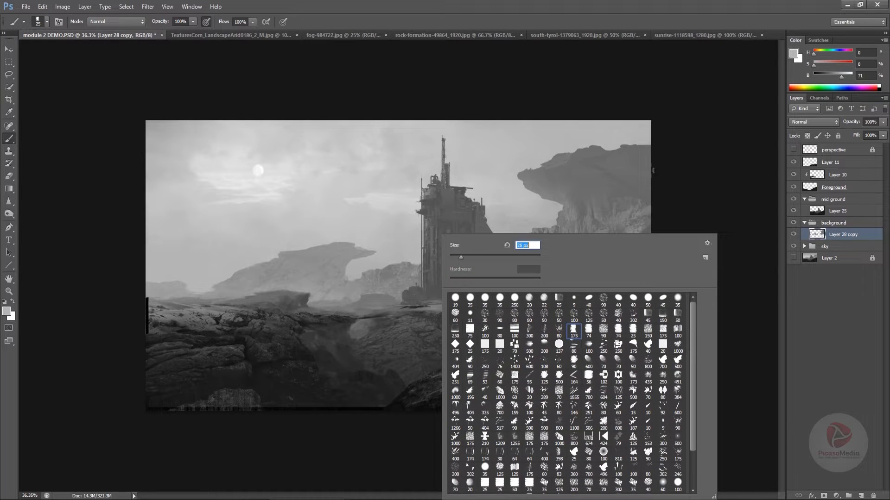
key(Return)
Touch up the left mesa's overhang and the small rocks beside the tower with grays sampled from them
alt+click(346, 249)
alt+click(349, 255)
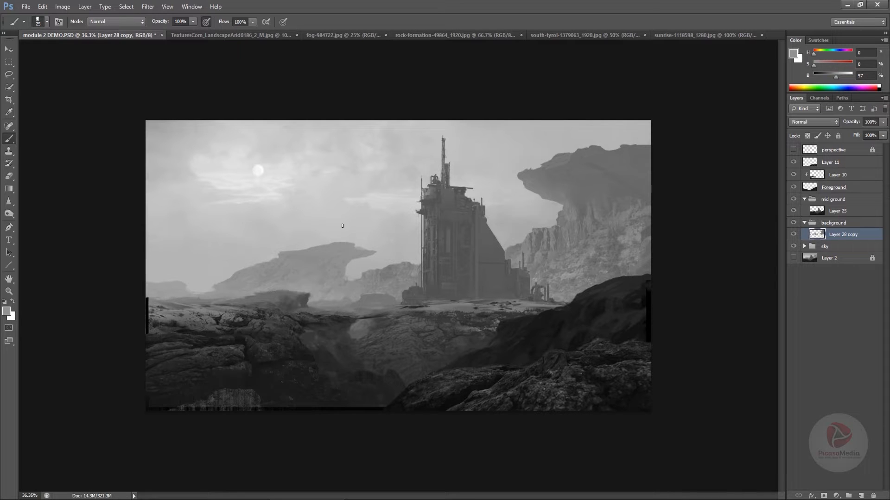
alt+click(385, 266)
alt+click(361, 277)
Refine the large right cliff and its overhang with a 9 px brush in sampled darker grays
alt+click(535, 230)
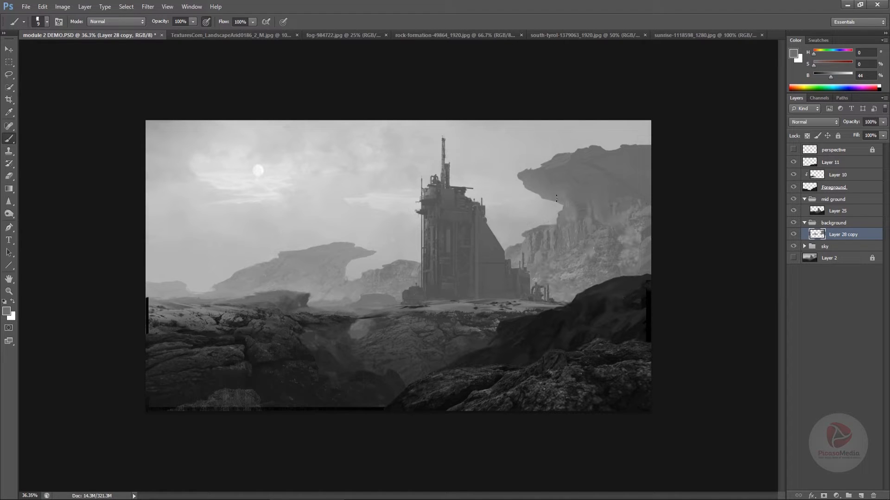
alt+click(576, 250)
alt+click(617, 240)
alt+click(605, 171)
alt+click(552, 238)
alt+click(261, 178)
alt+click(533, 234)
drag(511, 295, 496, 300)
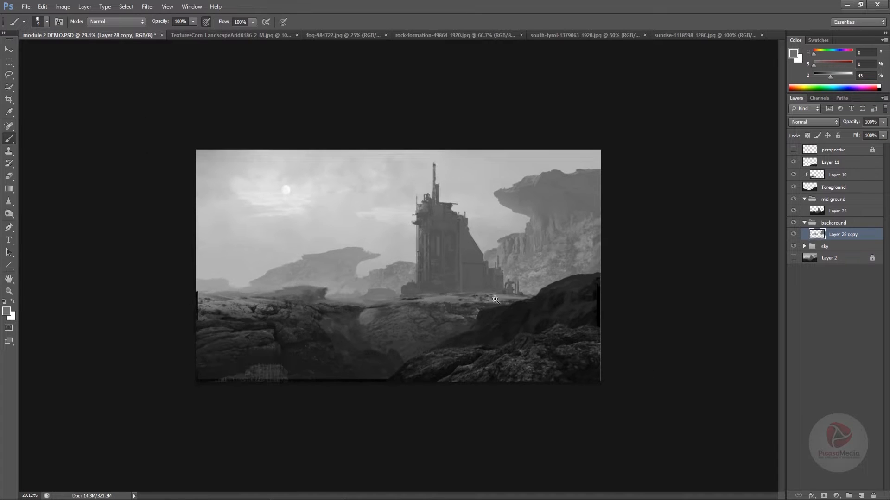
drag(498, 341, 481, 351)
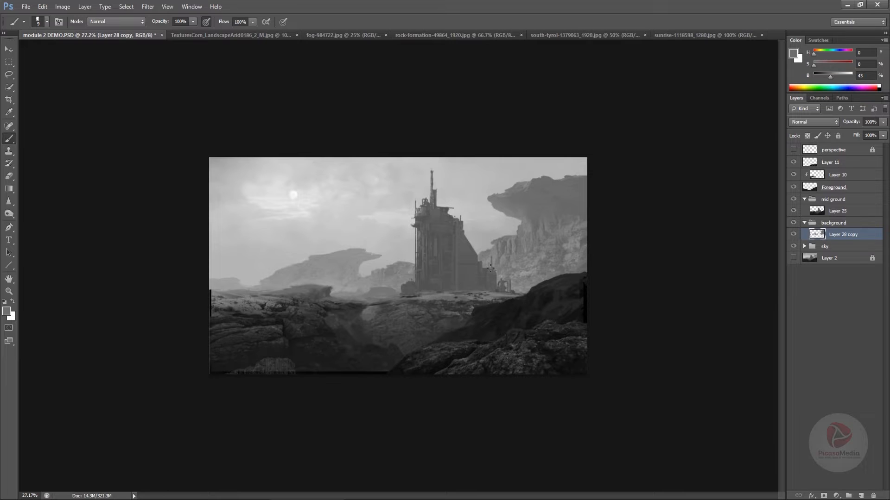
Lock Layer 28 copy's transparent pixels, lasso the distant left rock area and hide the selection edges for gradient work
click(807, 135)
click(9, 74)
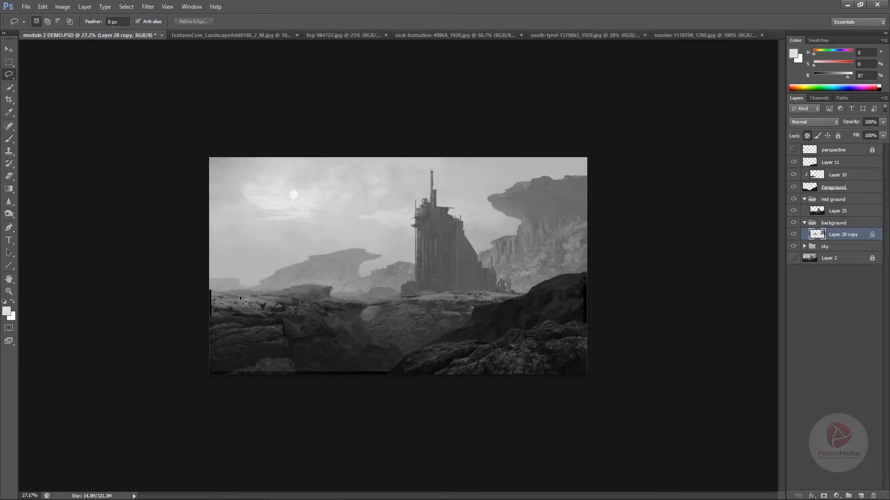
drag(427, 256, 399, 340)
key(ctrl+h)
key(g)
Lay soft radial gradients in sampled light grays over the distant left mesa, and undo the last pass
mouse_move(305, 335)
mouse_down()
mouse_move(246, 173)
mouse_move(281, 315)
mouse_up()
alt+click(268, 258)
alt+click(235, 280)
drag(248, 223, 275, 299)
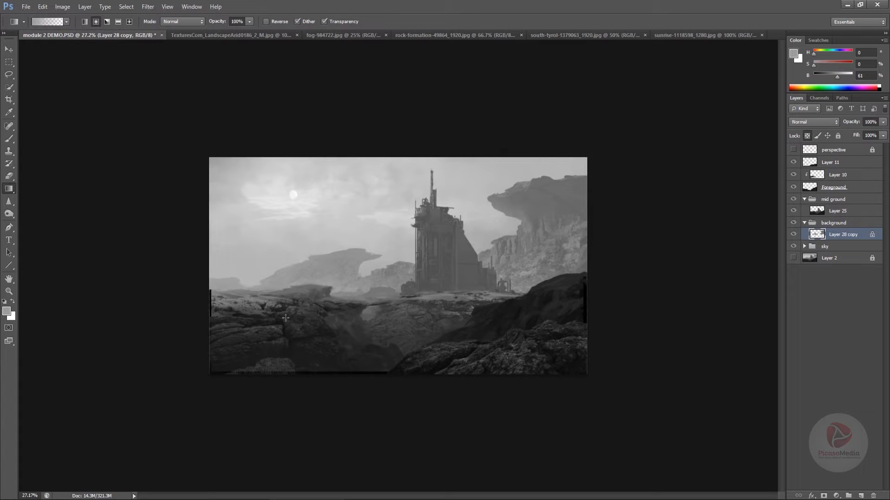
alt+click(269, 255)
drag(265, 208, 271, 251)
drag(367, 152, 335, 355)
key(ctrl+z)
key(ctrl+z)
Choose the 491 px textured brush preset, sample a light gray, unlock the transparent pixels and enlarge the brush to 900 px
key(b)
right_click(355, 289)
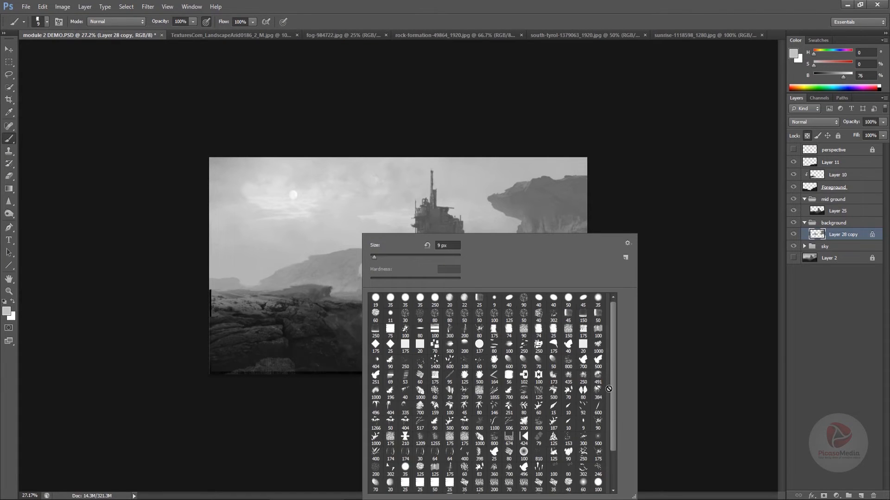
click(598, 378)
click(451, 257)
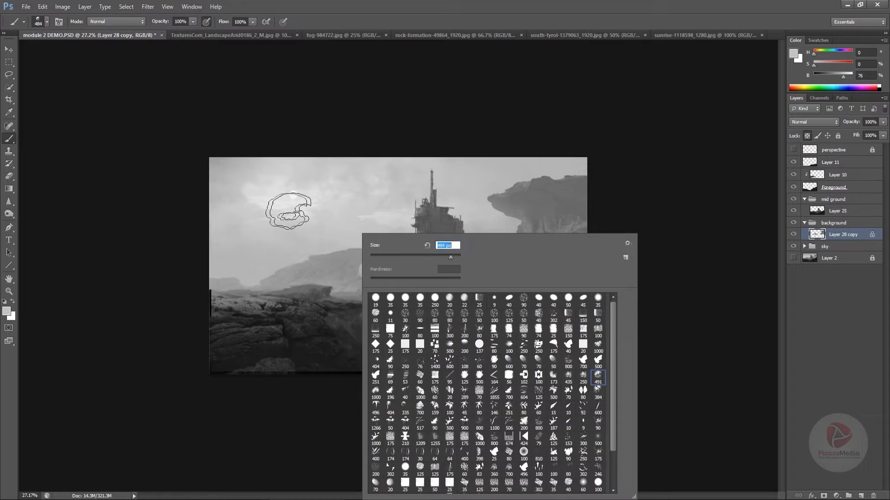
alt+click(292, 248)
key(slash)
key(bracketright)
key(bracketright)
key(bracketright)
key(bracketright)
key(bracketright)
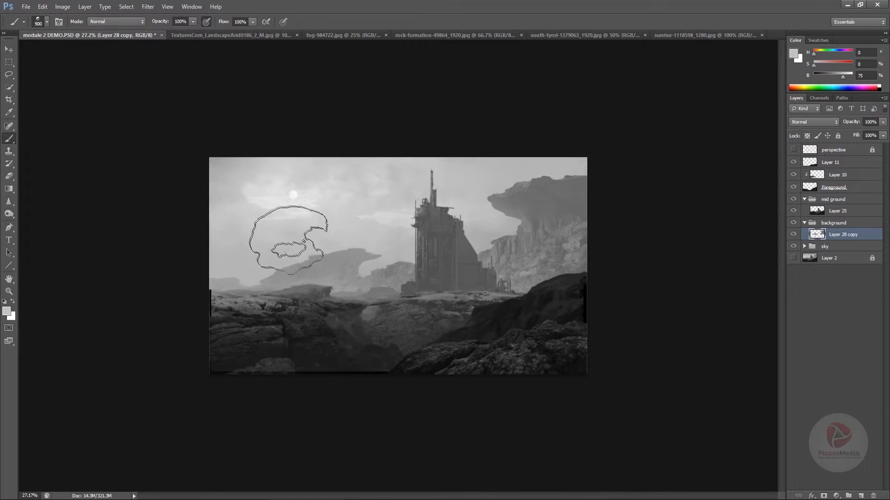
Undo a trial haze stroke over the left mesa and lock Layer 28 copy's transparent pixels again
drag(297, 238, 333, 230)
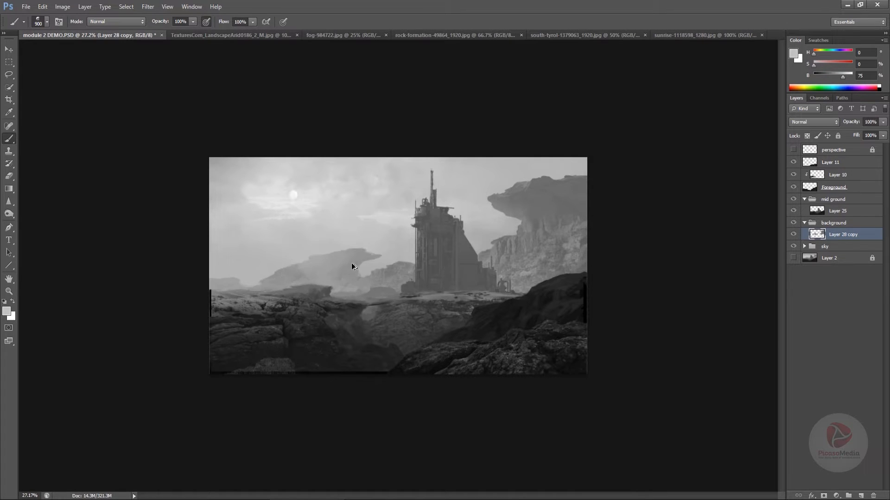
key(ctrl+z)
click(807, 136)
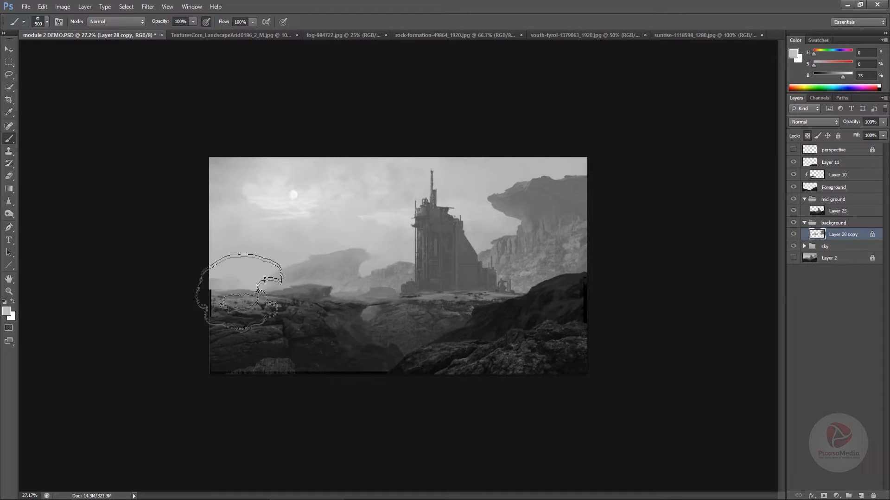
Reduce the textured brush to 300 px and retouch the distant far-left rocks with sampled grays
key(bracketleft)
key(bracketleft)
key(bracketleft)
key(bracketleft)
key(bracketleft)
key(bracketleft)
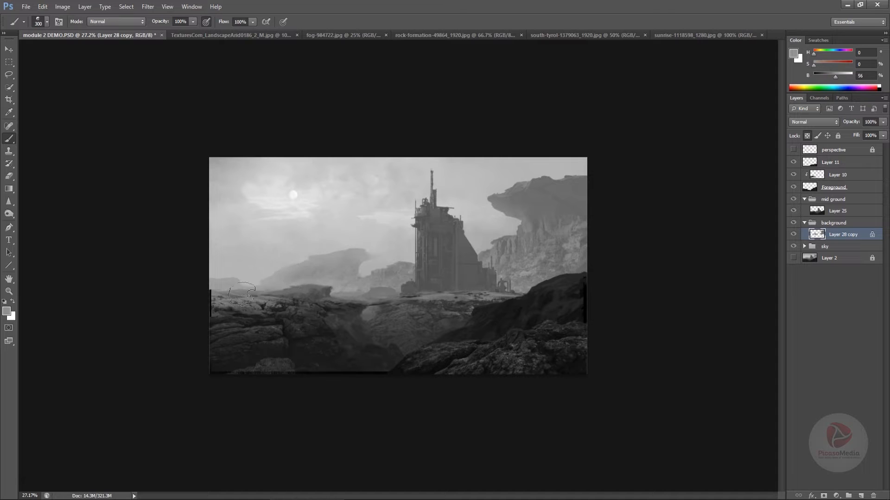
alt+click(368, 253)
alt+click(405, 255)
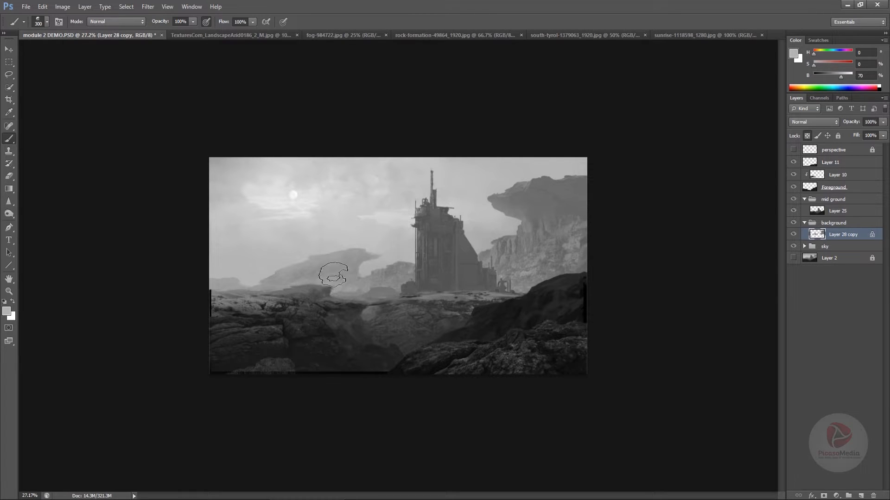
Paint light haze across the left mesa's slope and base, enlarging the textured brush to 1000 px
alt+click(255, 273)
mouse_move(272, 275)
mouse_down()
mouse_move(317, 267)
mouse_move(309, 287)
mouse_move(265, 273)
mouse_move(299, 295)
mouse_move(271, 287)
mouse_move(324, 307)
mouse_up()
drag(278, 272, 346, 283)
alt+click(259, 272)
key(bracketright)
key(bracketright)
key(bracketright)
key(bracketright)
key(bracketright)
key(bracketright)
key(bracketright)
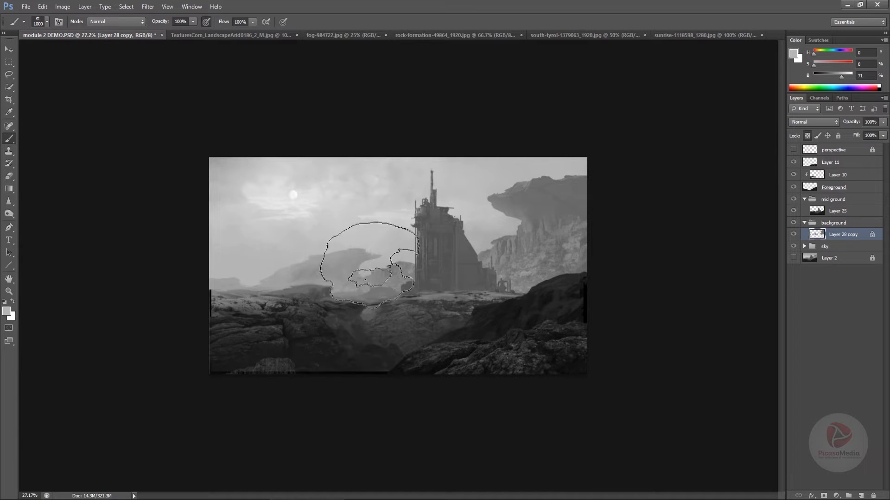
Blend the gap between the left mesa and the tower rocks using a 175 px brush in sampled mid grays
key(bracketleft)
key(bracketleft)
key(bracketleft)
key(bracketleft)
key(bracketleft)
key(bracketleft)
key(bracketleft)
key(bracketleft)
key(bracketleft)
key(bracketleft)
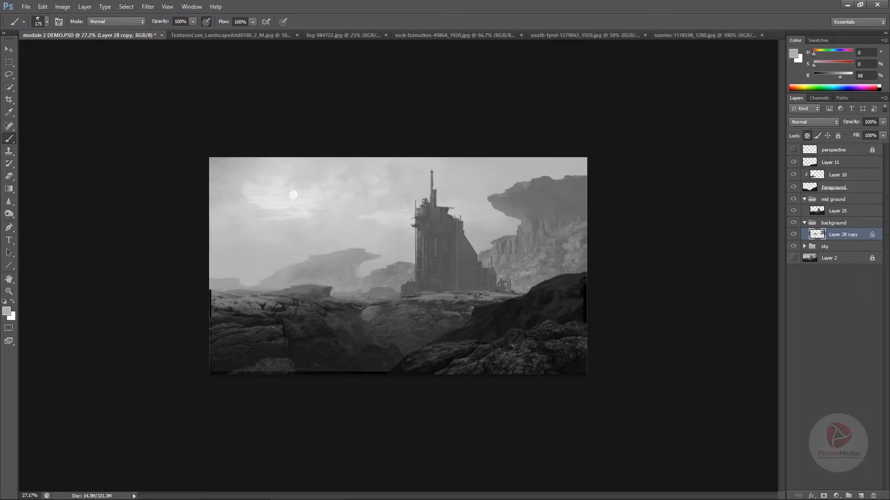
alt+click(371, 276)
alt+click(370, 274)
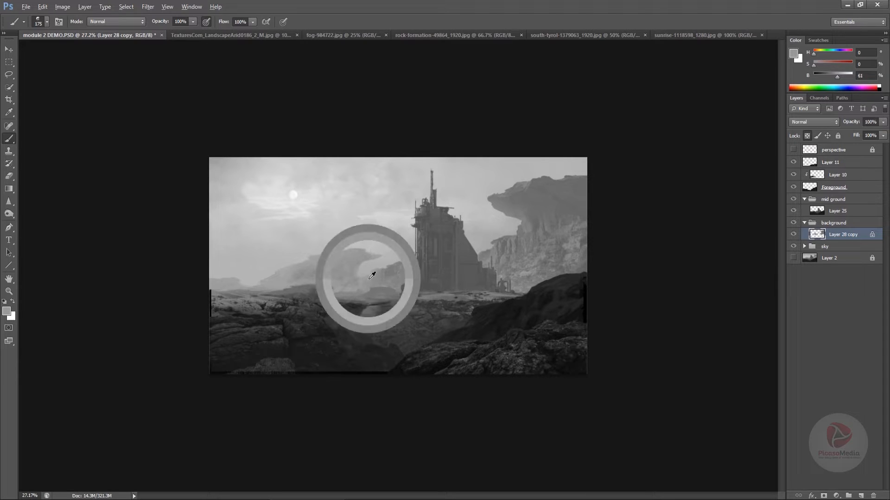
alt+click(359, 310)
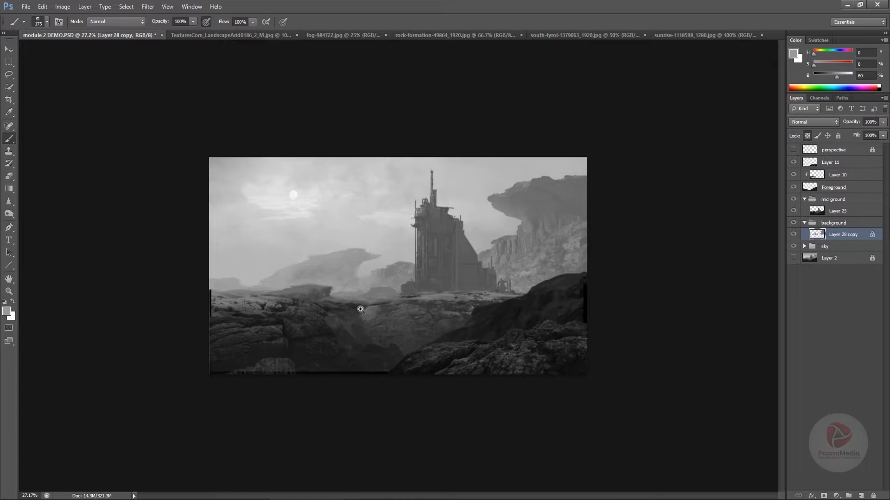
scroll(357, 308, up, 3)
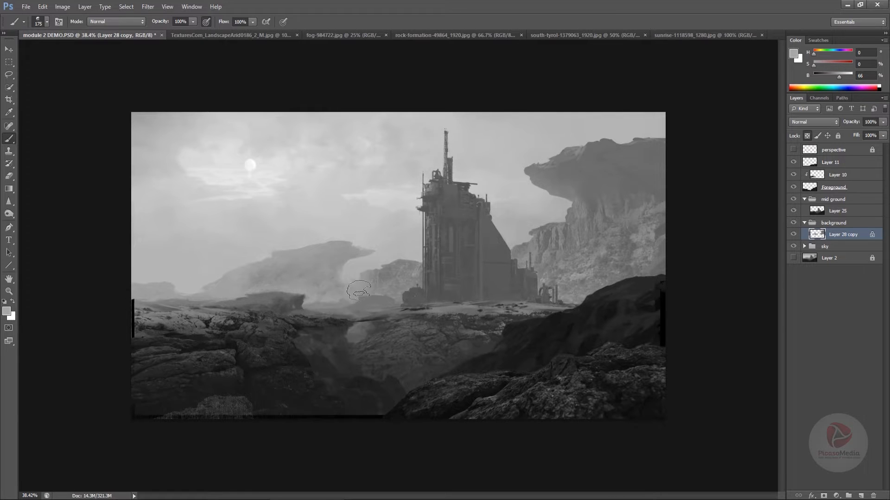
alt+click(341, 266)
Lasso the area beneath the left mesa's overhang and smooth its tone with the Gradient tool
click(9, 75)
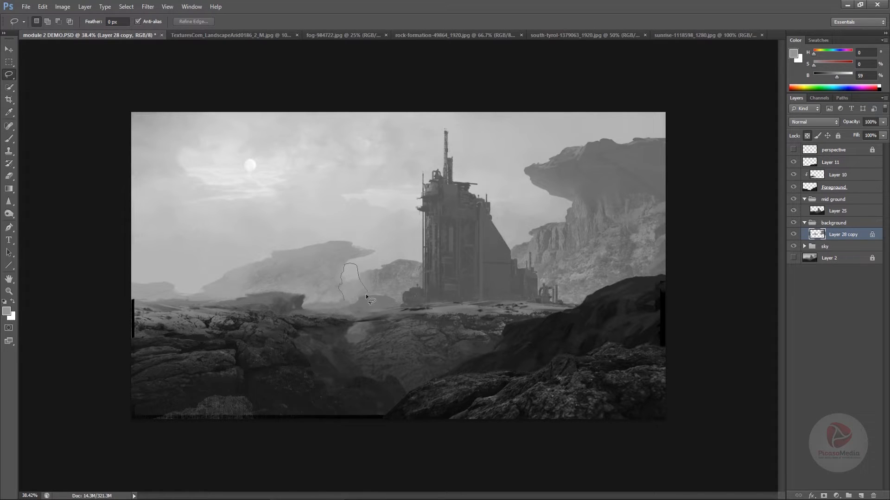
drag(355, 309, 356, 308)
key(alt)
click(793, 235)
click(793, 235)
key(g)
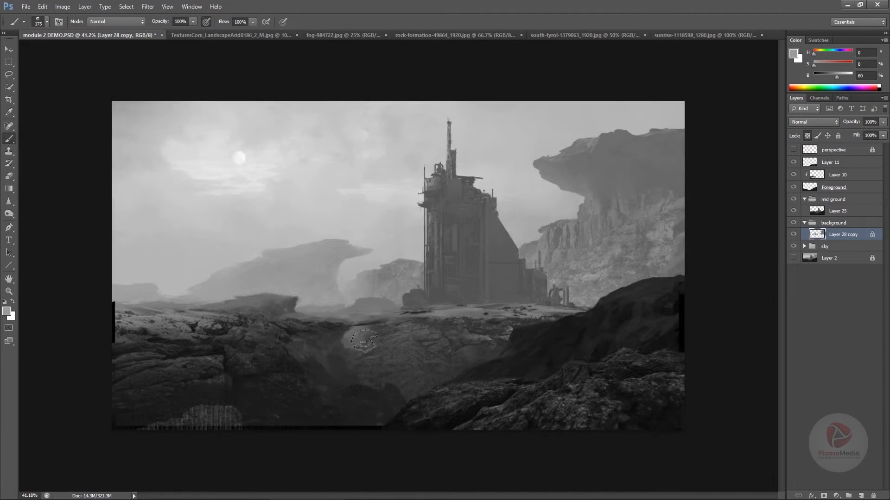
Add a new layer above Layer 28 copy, sample the light sky gray beside the tower and enlarge the brush to 1000 px
drag(403, 337, 388, 344)
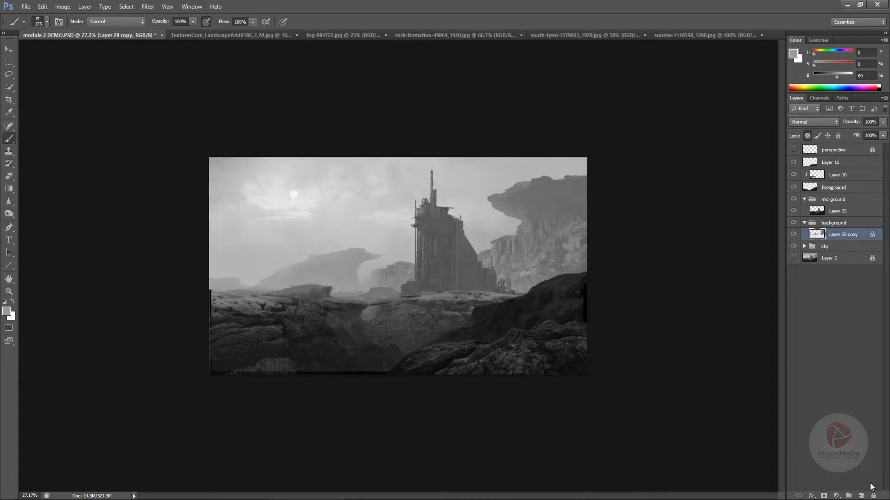
click(862, 496)
alt+click(482, 234)
key(bracketright)
key(bracketright)
key(bracketright)
key(bracketright)
key(bracketright)
key(bracketright)
key(bracketright)
key(bracketright)
key(bracketright)
key(bracketright)
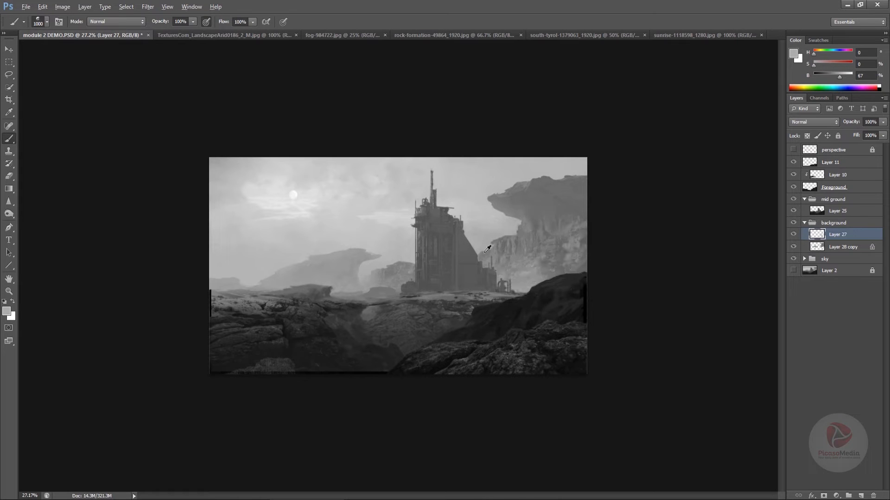
Brush atmospheric haze over the right cliff behind the tower using sampled grays on the new layer
mouse_move(479, 236)
alt+mouse_down()
mouse_move(515, 180)
mouse_move(549, 169)
alt+mouse_up()
drag(502, 319, 479, 307)
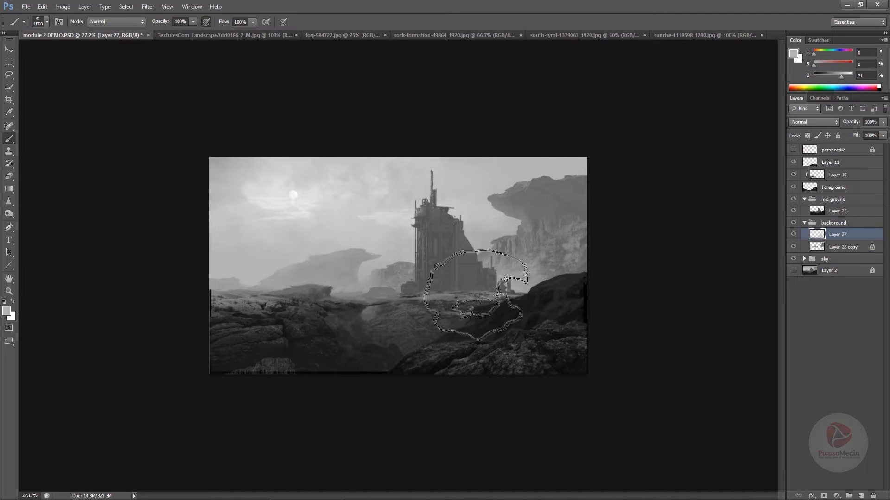
alt+click(525, 246)
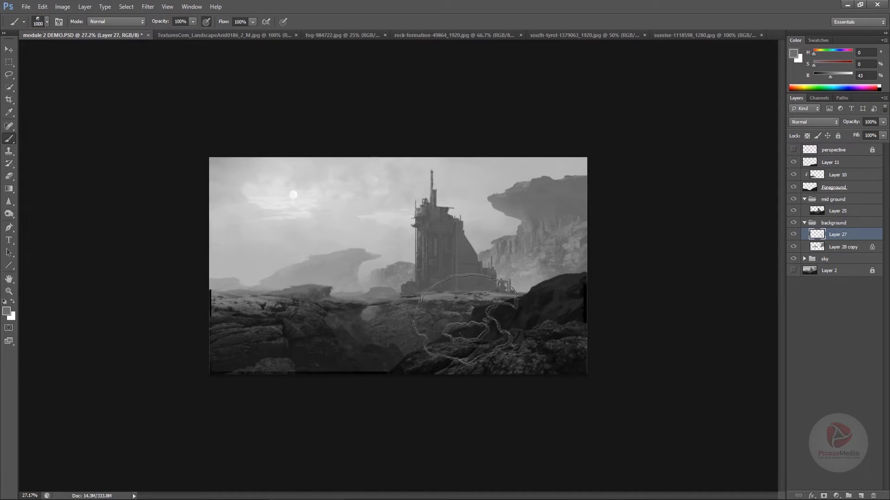
alt+click(493, 233)
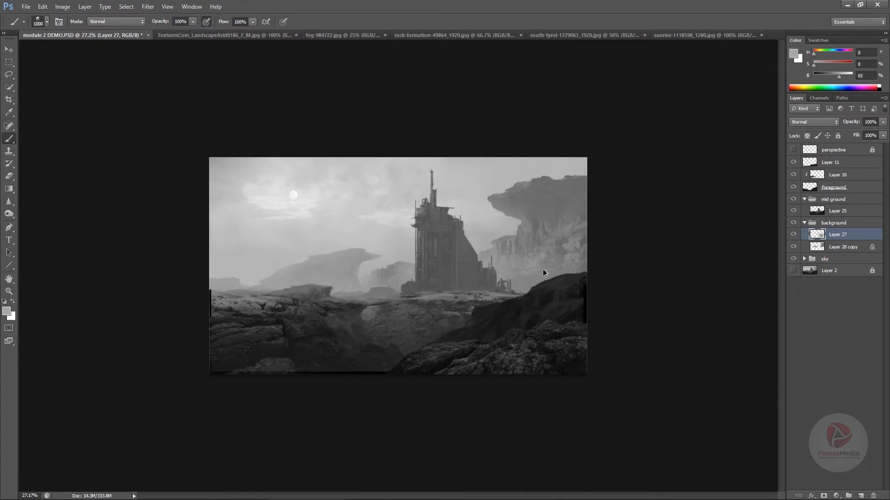
Add a broader haze pass over the right cliff's base with a 1700 px brush and save the document
key(bracketright)
key(bracketright)
key(bracketright)
key(bracketright)
key(bracketright)
key(bracketright)
key(bracketright)
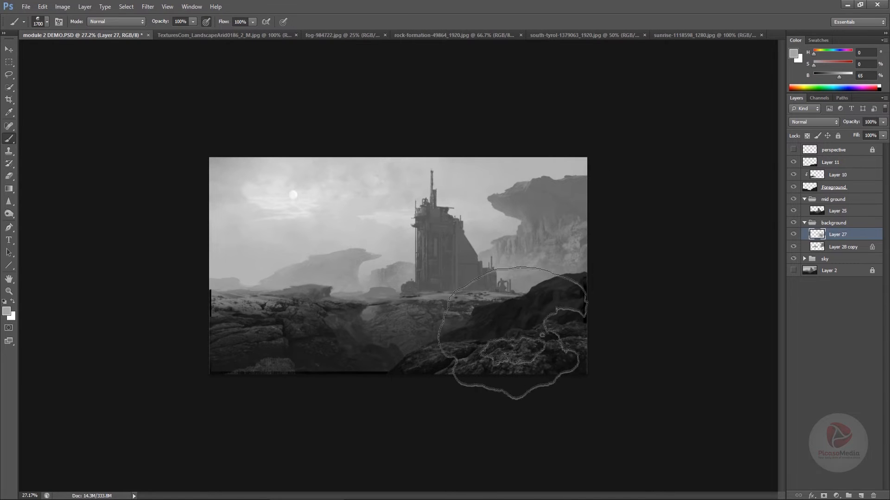
drag(542, 371, 504, 372)
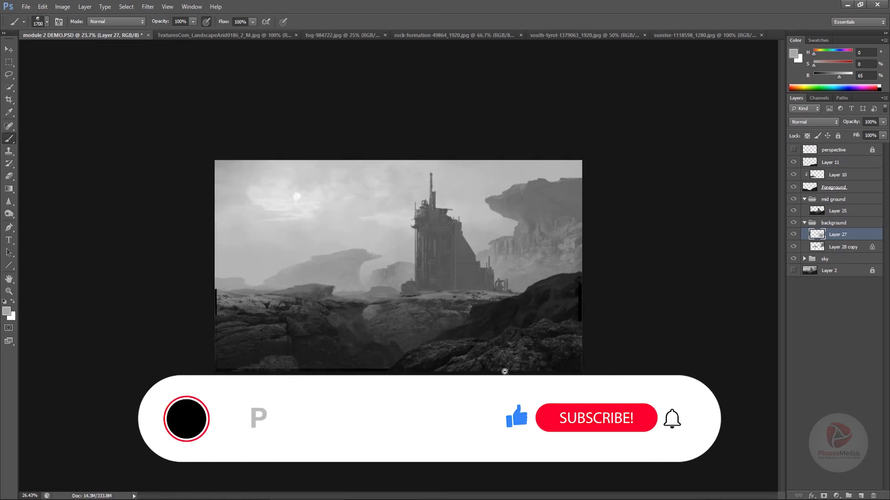
key(v)
key(ctrl+s)
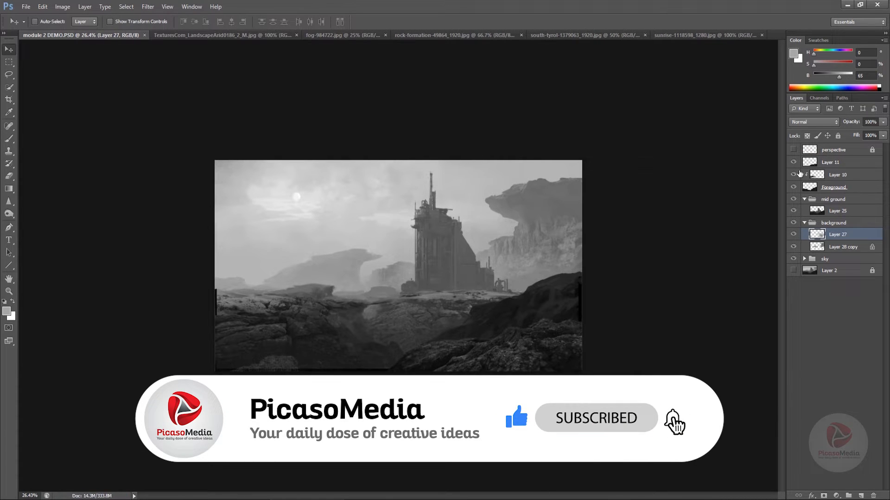
Collapse the background group and compare the scene with the background group and Layer 11 hidden and shown
click(804, 223)
click(793, 223)
click(793, 222)
click(794, 222)
click(793, 223)
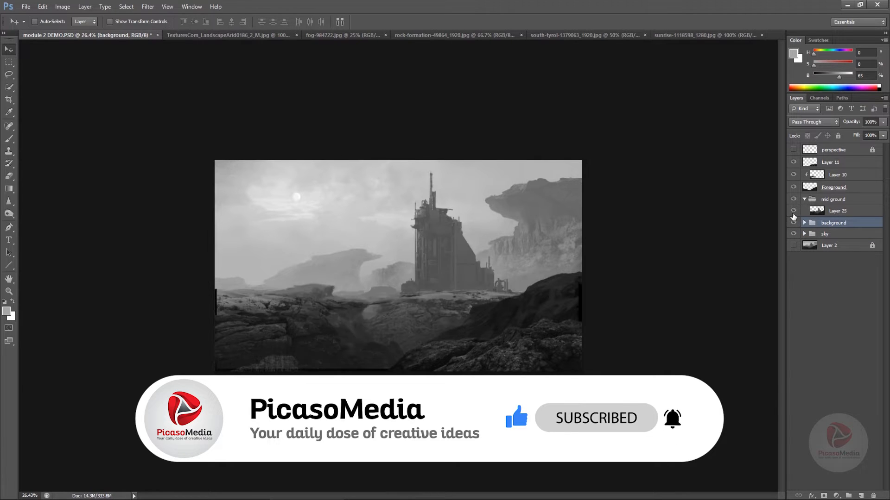
click(793, 163)
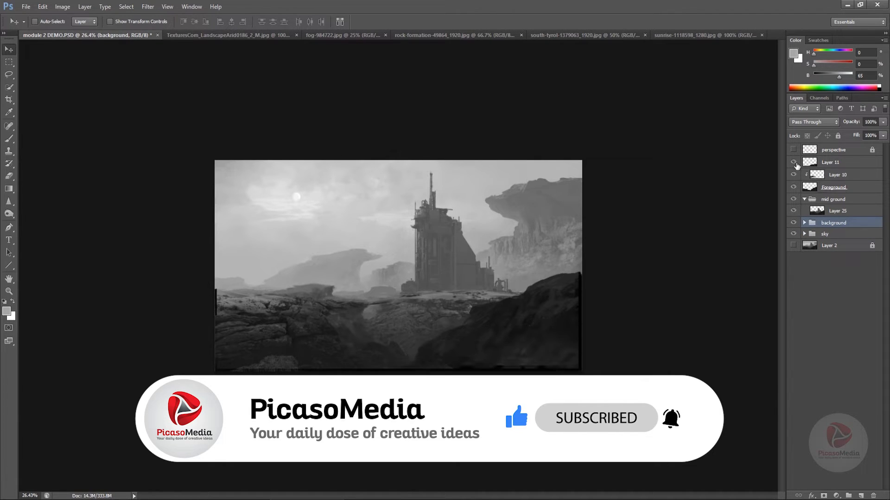
click(793, 163)
Copy the foreground rock from Layer 11 to a new layer using its outline, and move the copy up over the right hill
click(826, 167)
click(9, 75)
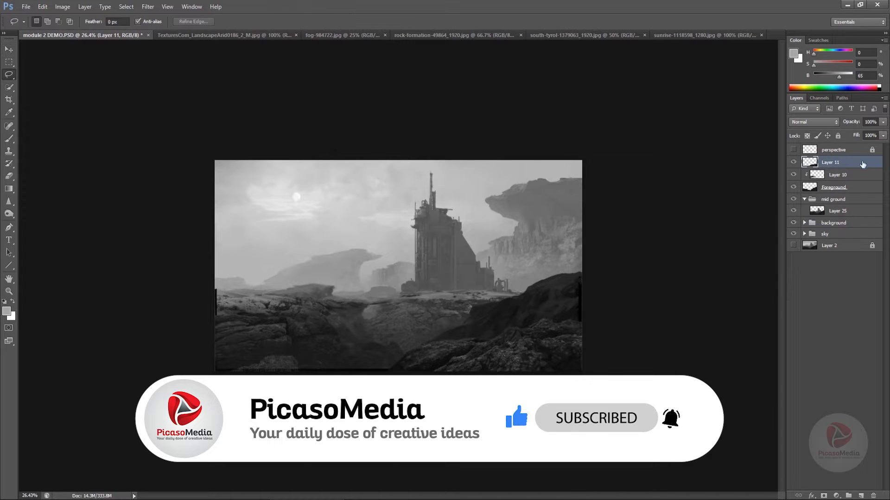
ctrl+click(810, 162)
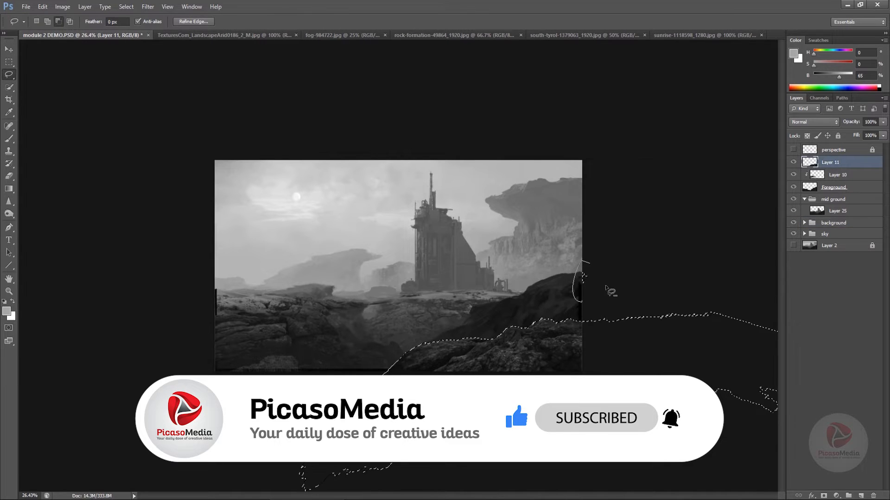
key(ctrl+j)
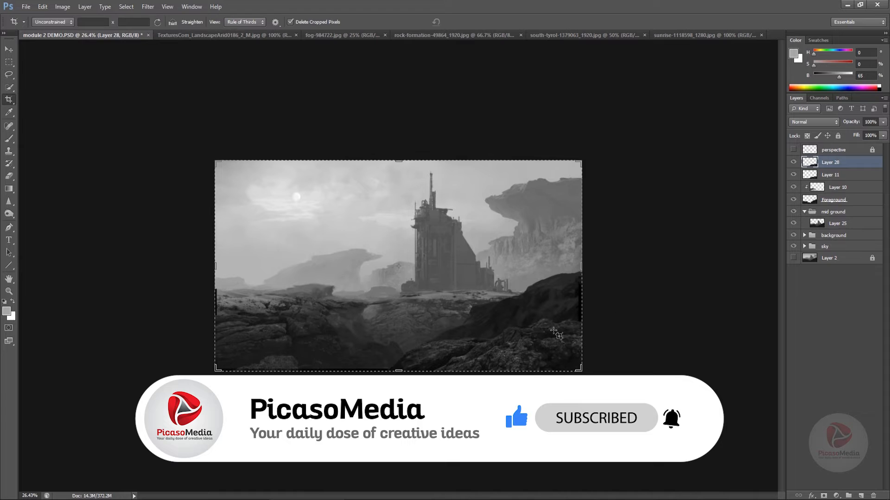
key(v)
drag(556, 347, 594, 291)
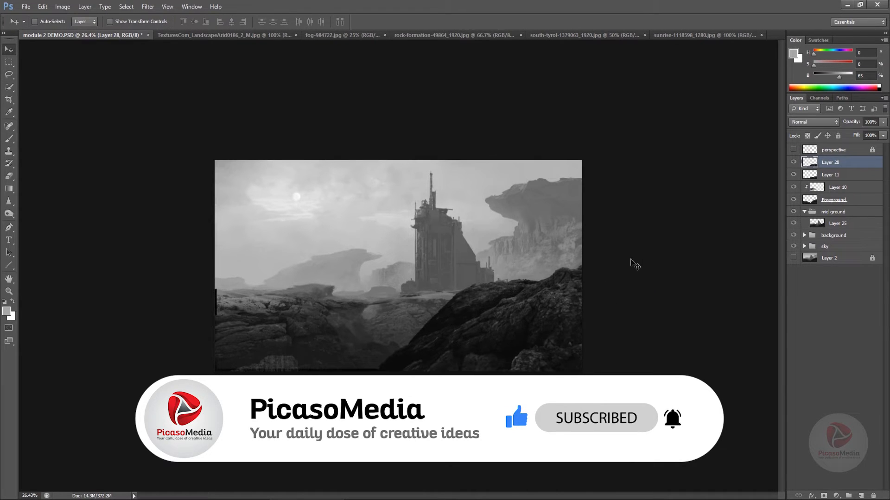
Place the copied rock beneath Layer 11, clip it to the Foreground layer and duplicate it over the right hill
drag(855, 167, 857, 181)
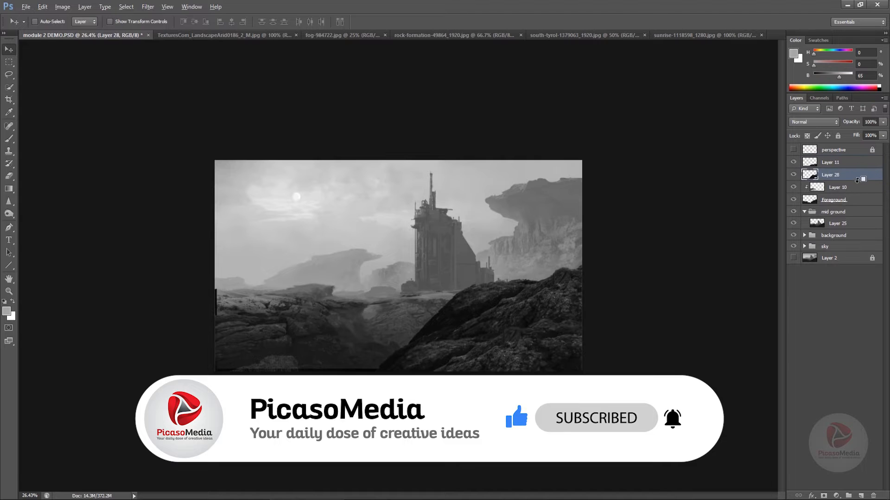
alt+click(858, 181)
drag(602, 323, 610, 297)
drag(560, 340, 585, 350)
key(ctrl+z)
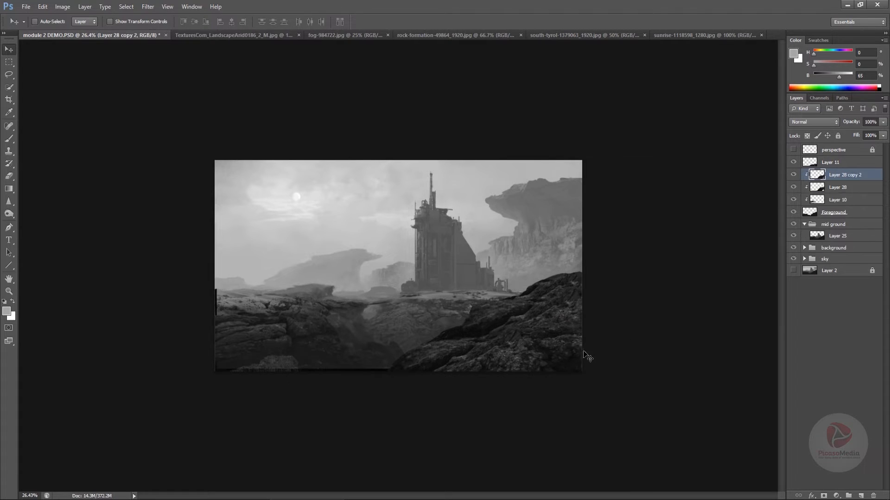
Scale Layer 28 copy 2 to about 79%, rotate it about 7° and fit it over the right hill
key(ctrl+t)
drag(342, 231, 412, 256)
drag(555, 361, 506, 342)
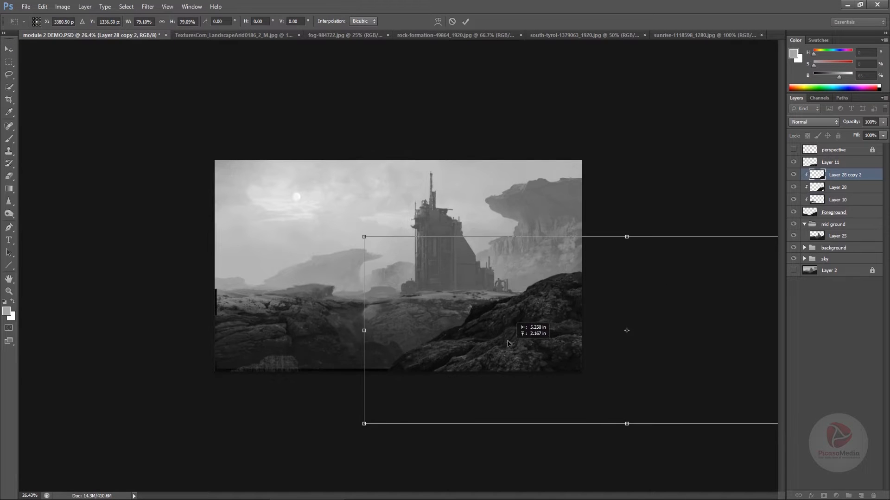
drag(608, 230, 620, 232)
drag(583, 320, 590, 342)
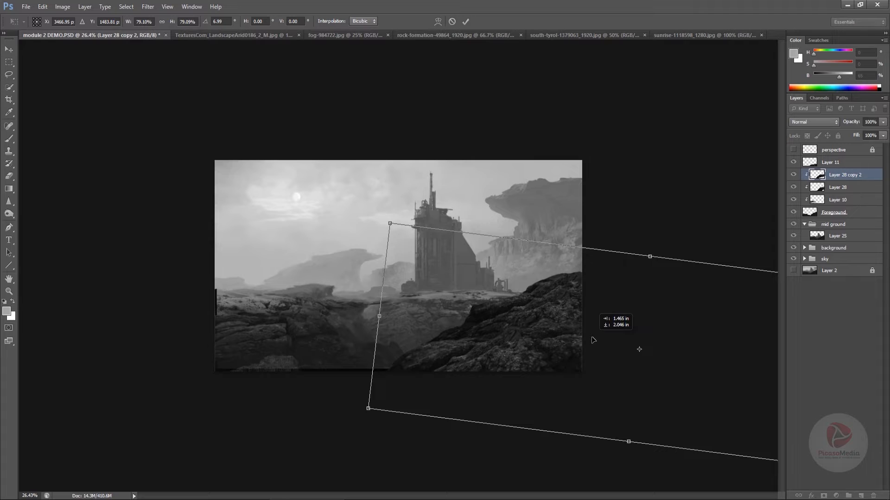
drag(591, 340, 587, 343)
key(Return)
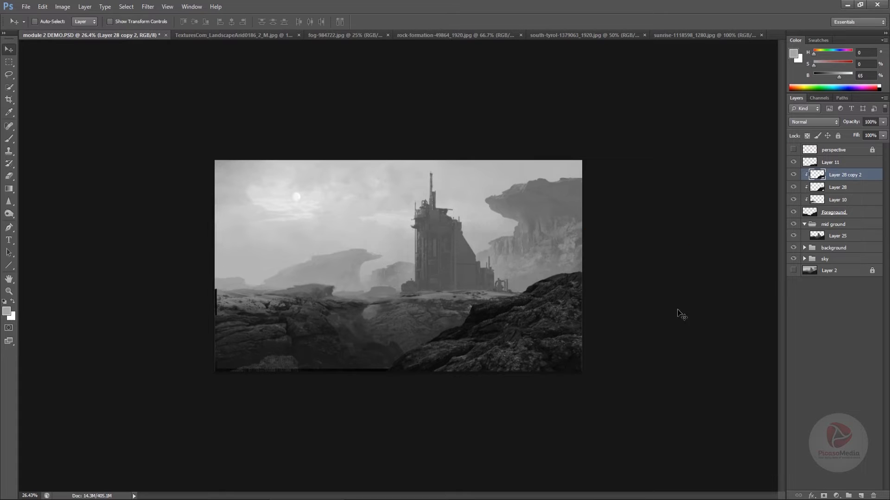
Merge the Foreground layer and its three clipped layers into a single layer
shift+click(812, 213)
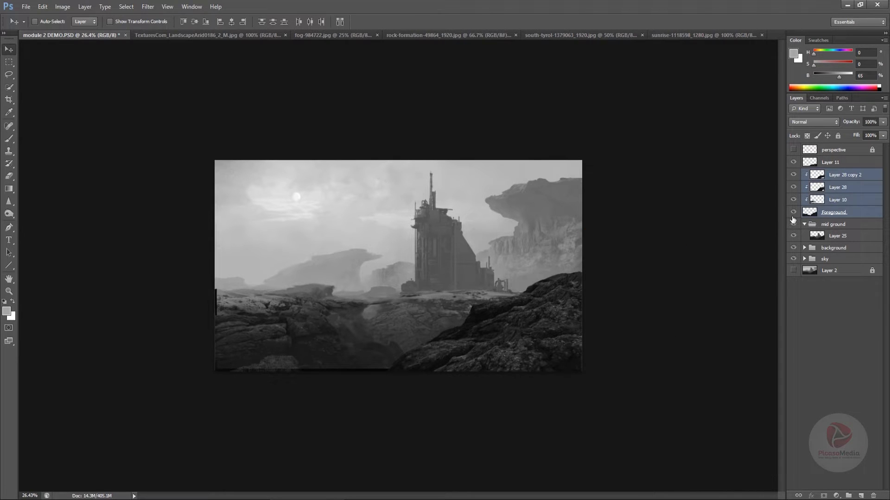
key(ctrl+e)
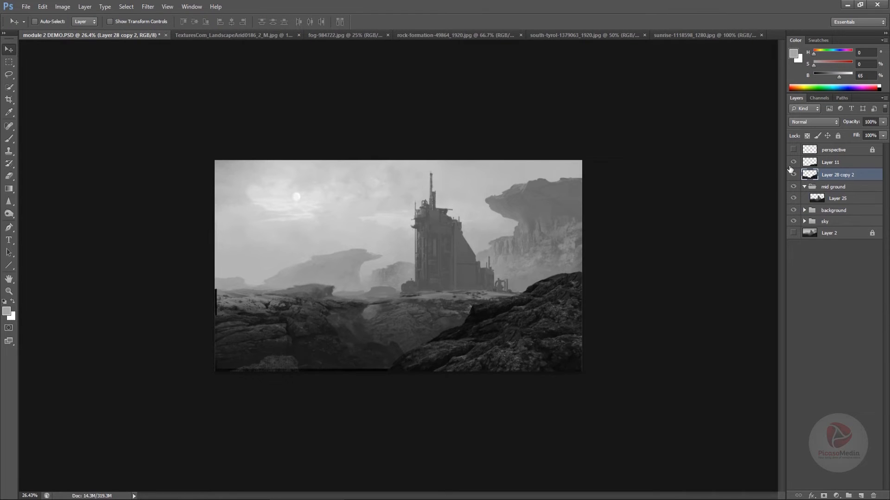
Examine the merged foreground rocks by loading their outline and comparing the layer hidden and shown
click(793, 174)
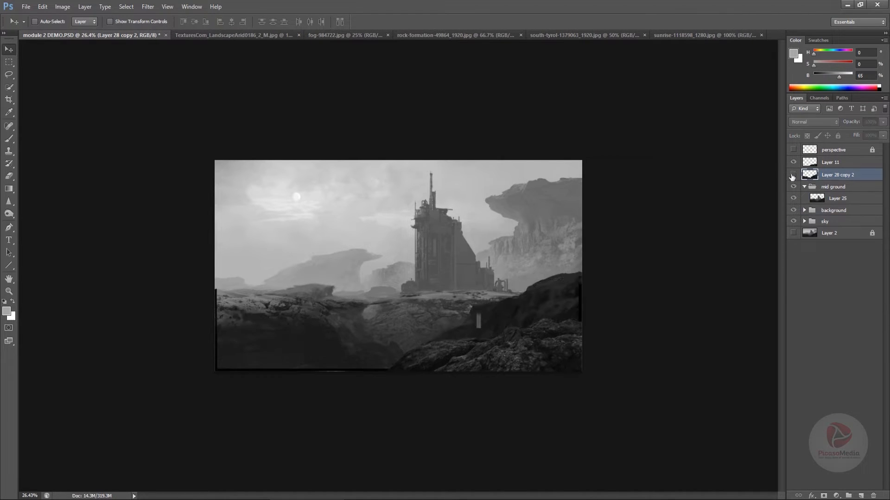
click(793, 175)
click(792, 174)
ctrl+click(807, 176)
click(793, 175)
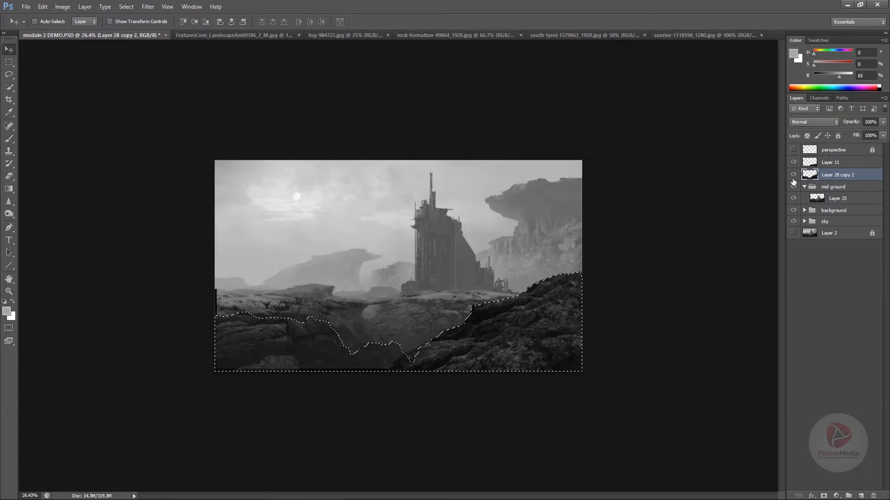
click(792, 176)
key(ctrl+d)
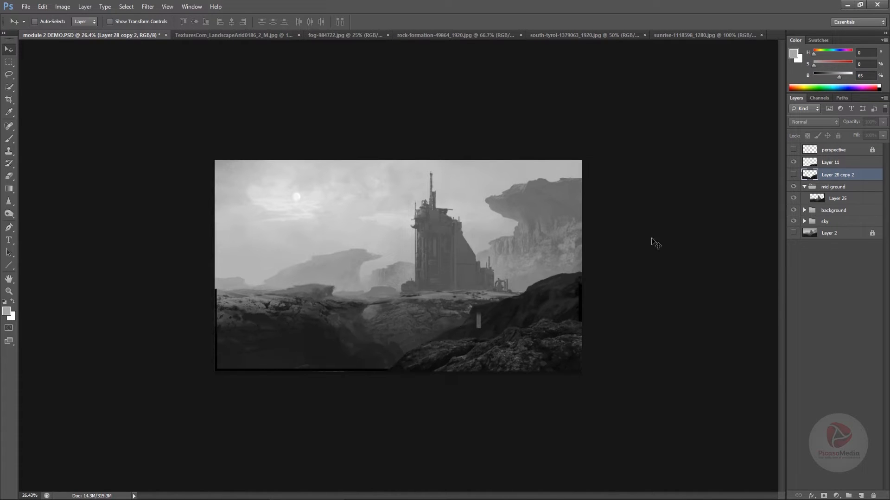
click(793, 175)
click(793, 175)
click(793, 173)
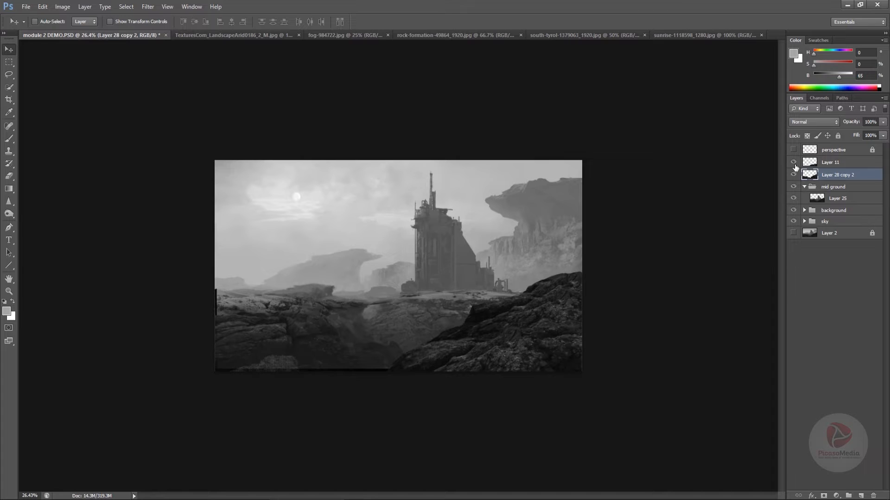
click(794, 172)
click(794, 172)
Paint over the black strip along the foreground's lower edge with a 45 px textured brush in a sampled dark gray
key(b)
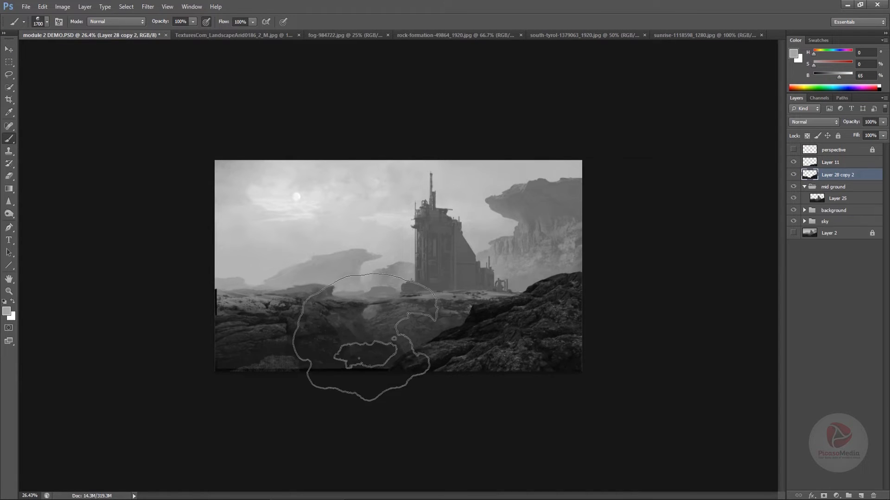
right_click(372, 338)
click(597, 301)
click(637, 202)
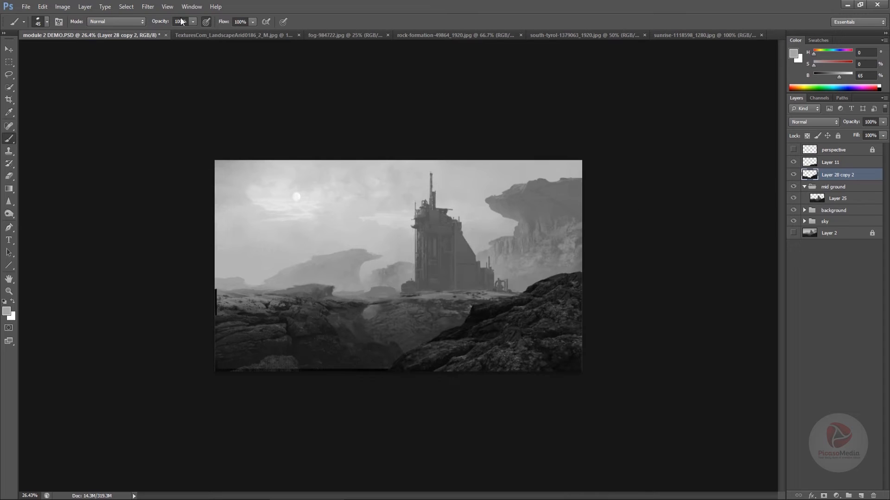
click(170, 8)
mouse_move(196, 7)
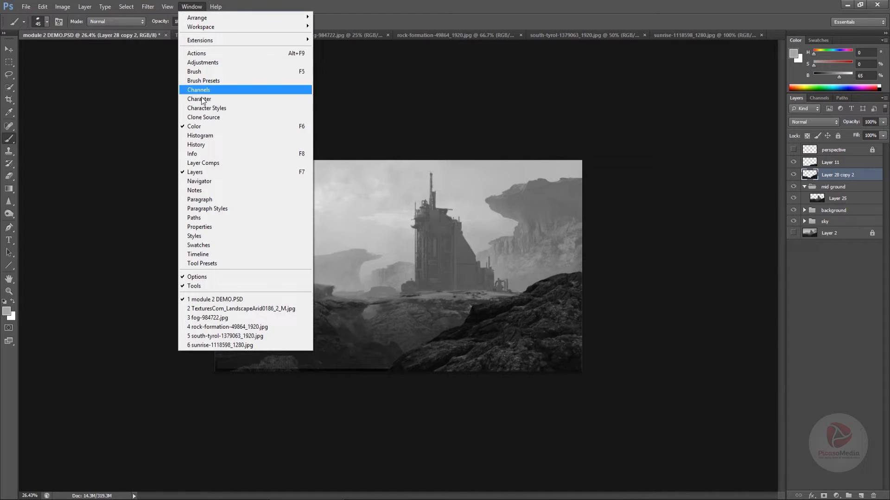
click(195, 71)
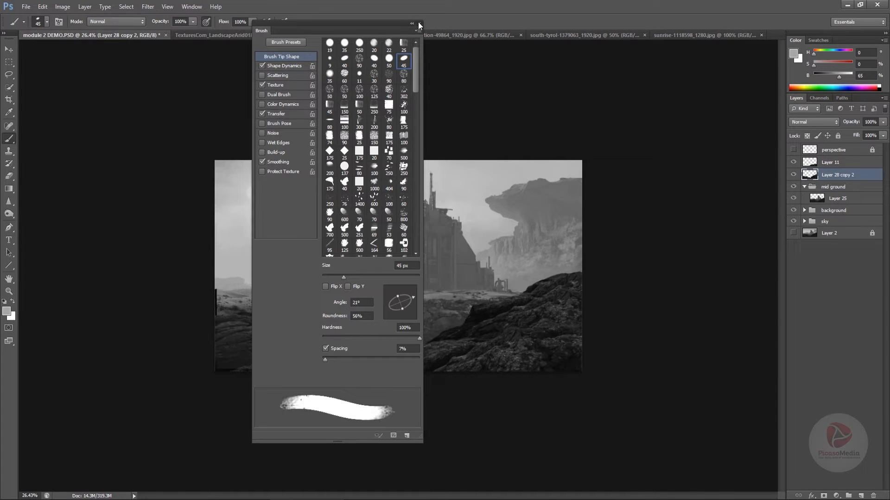
click(420, 25)
alt+click(383, 370)
alt+click(370, 370)
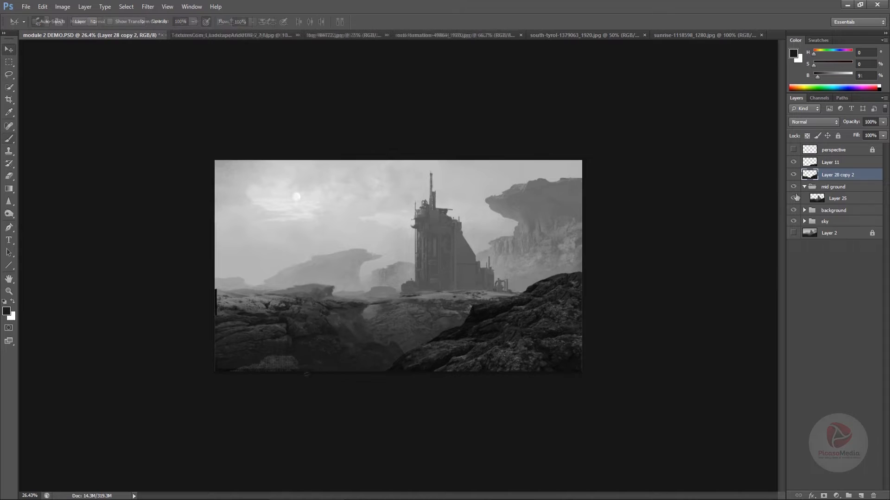
click(793, 163)
click(793, 163)
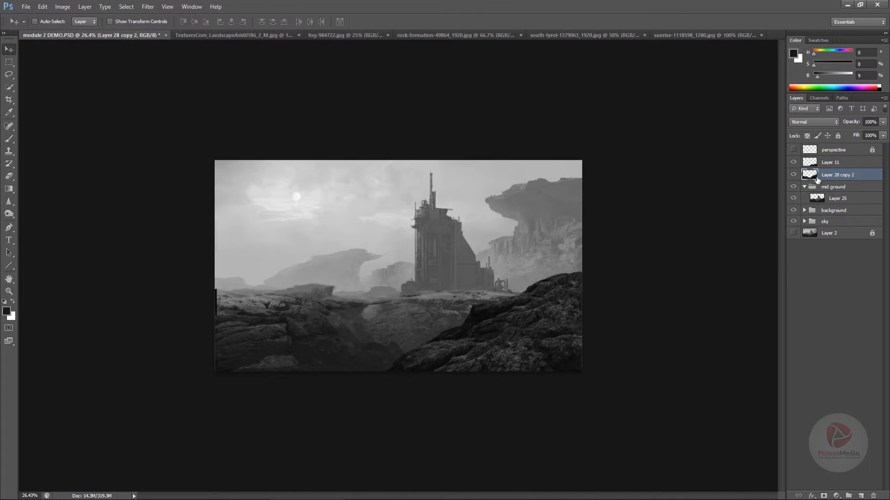
Add a new layer above Layer 28 copy 2, choose the 491 px brush preset and sample a light sky gray
click(861, 496)
right_click(481, 267)
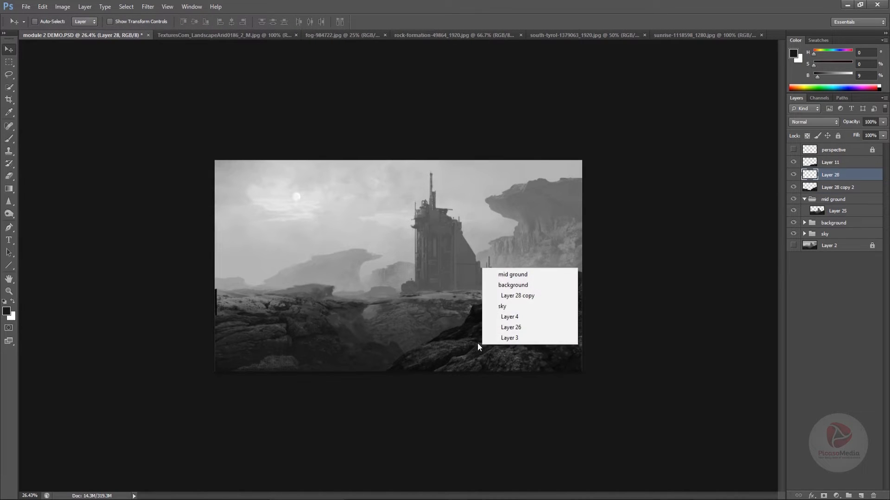
click(478, 344)
key(b)
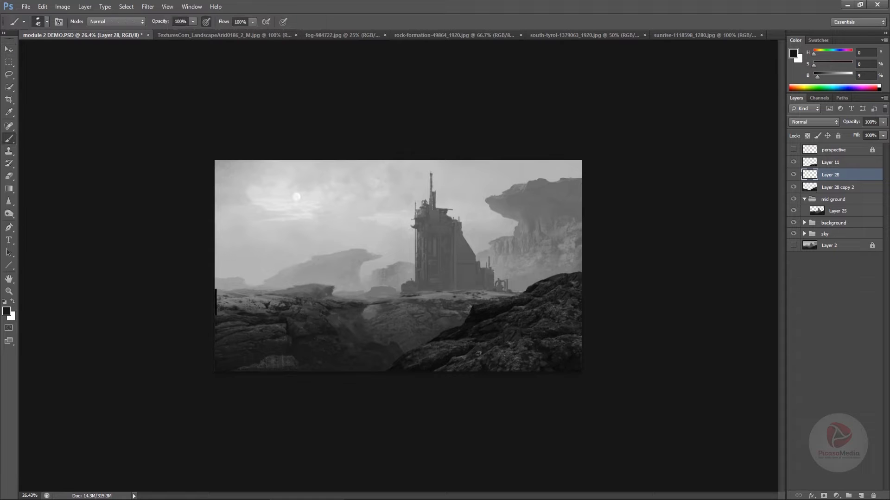
right_click(484, 235)
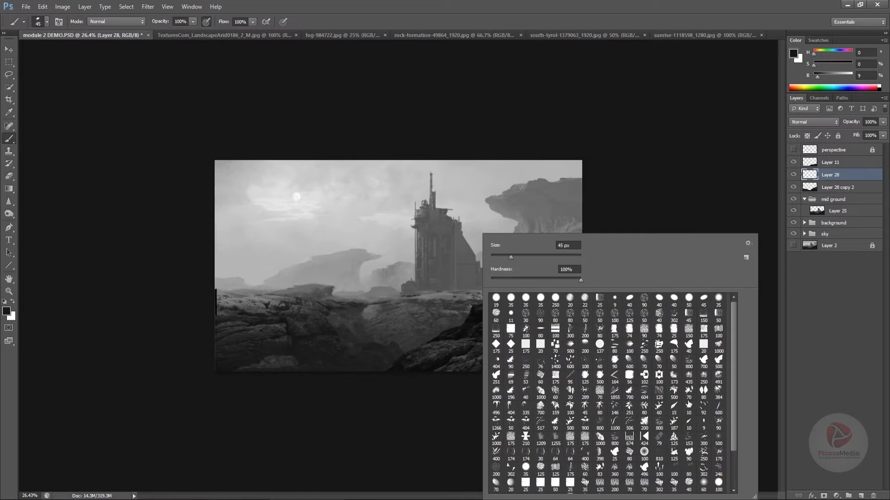
click(717, 379)
click(643, 196)
alt+click(384, 232)
Brush light haze into the hollow of the right foreground rocks while enlarging the brush to 1400 px, undoing the last stroke
key(bracketright)
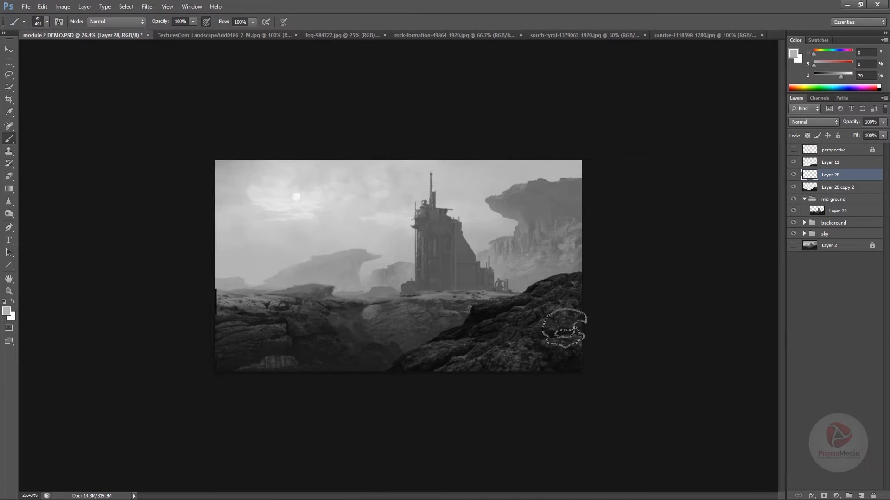
key(bracketright)
key(bracketright)
key(bracketright)
key(bracketright)
key(bracketright)
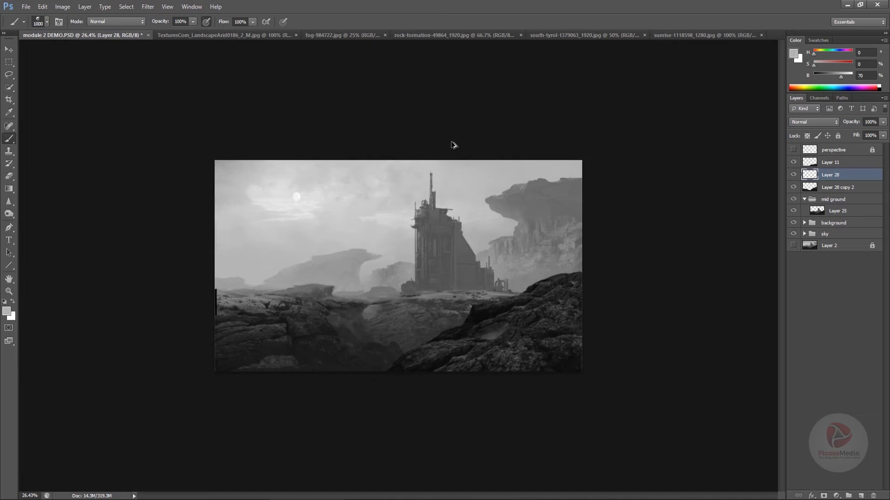
key(bracketright)
key(bracketright)
key(bracketright)
key(bracketright)
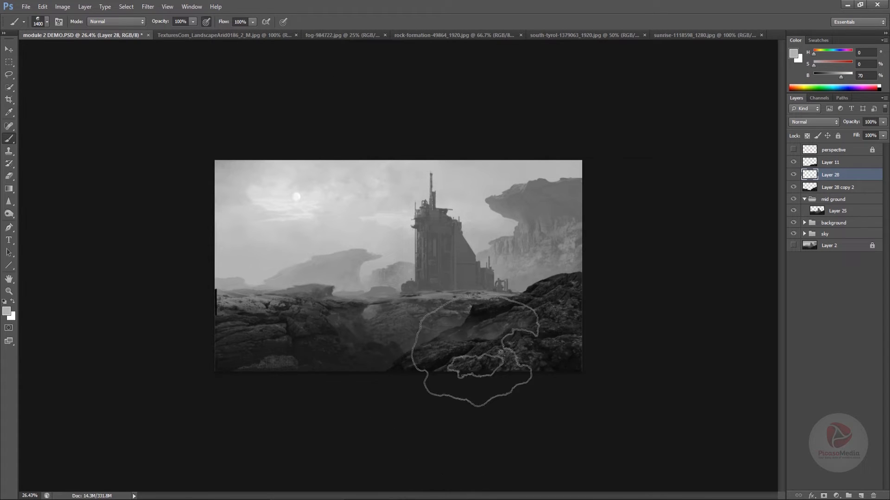
mouse_move(476, 347)
mouse_down()
mouse_move(536, 327)
mouse_move(552, 332)
mouse_up()
key(ctrl+z)
Sample a mid gray from the haze and paint fog through the valley between the foreground rocks, reducing the brush to 1000 px
alt+click(490, 329)
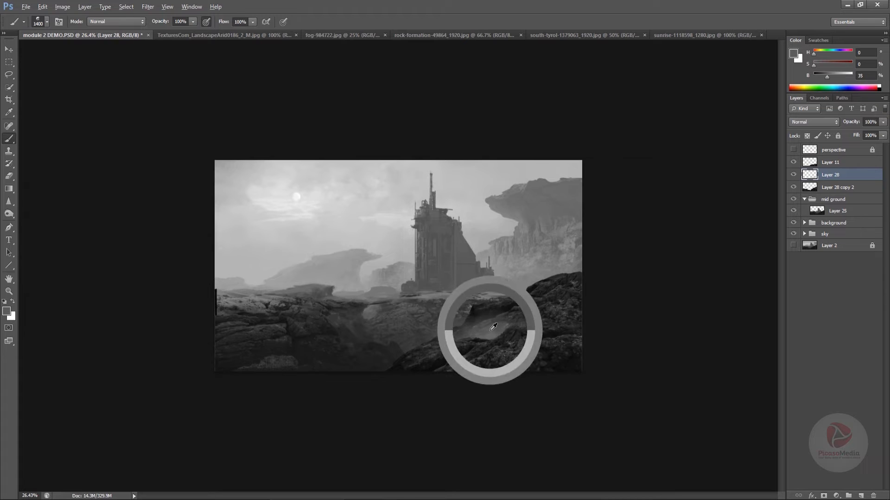
drag(488, 324, 448, 344)
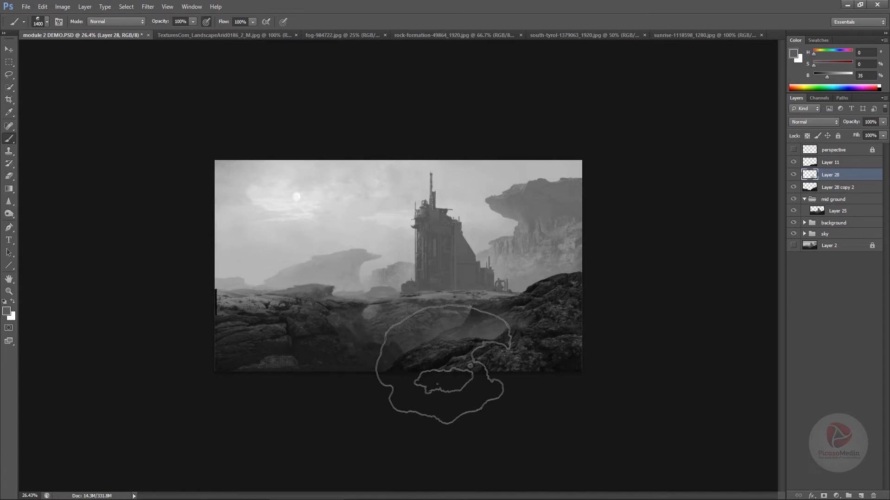
key(bracketleft)
key(bracketleft)
key(bracketleft)
key(bracketleft)
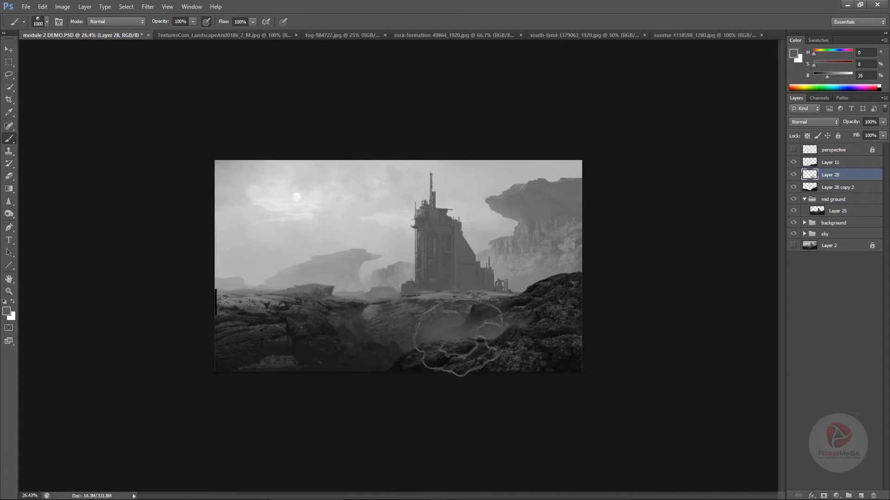
drag(387, 382, 195, 382)
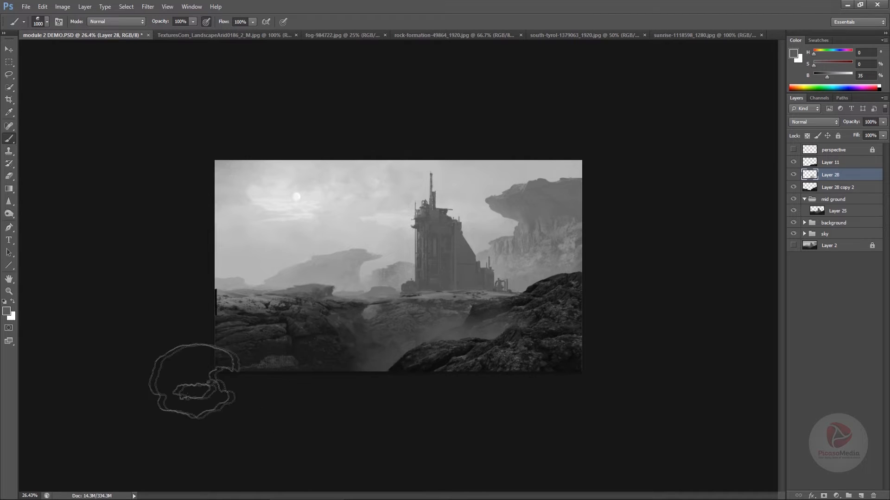
Select Layer 25 in the mid ground group and examine what it contributes by comparing it hidden and shown
scroll(316, 448, up, 1)
key(v)
click(820, 216)
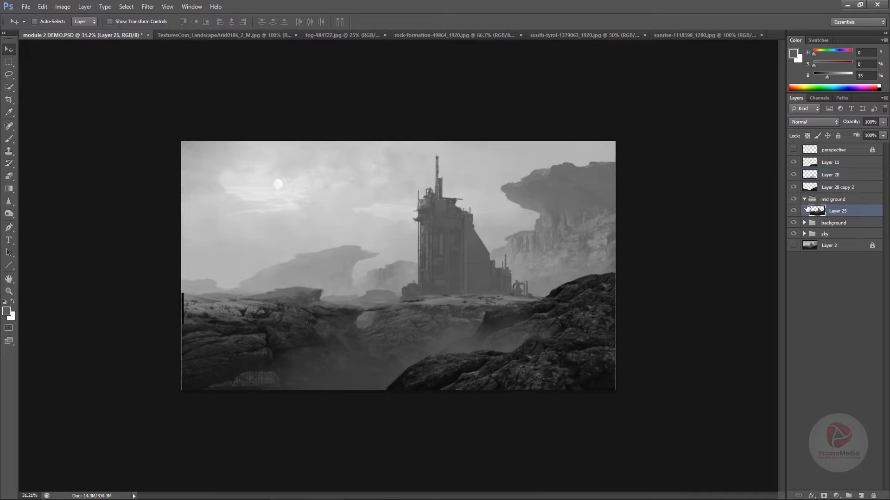
click(795, 212)
click(794, 212)
click(794, 214)
click(793, 214)
click(795, 211)
click(794, 212)
click(792, 211)
click(793, 212)
Choose the 45 px elliptical brush preset for painting on Layer 25 and turn off its Texture option
key(b)
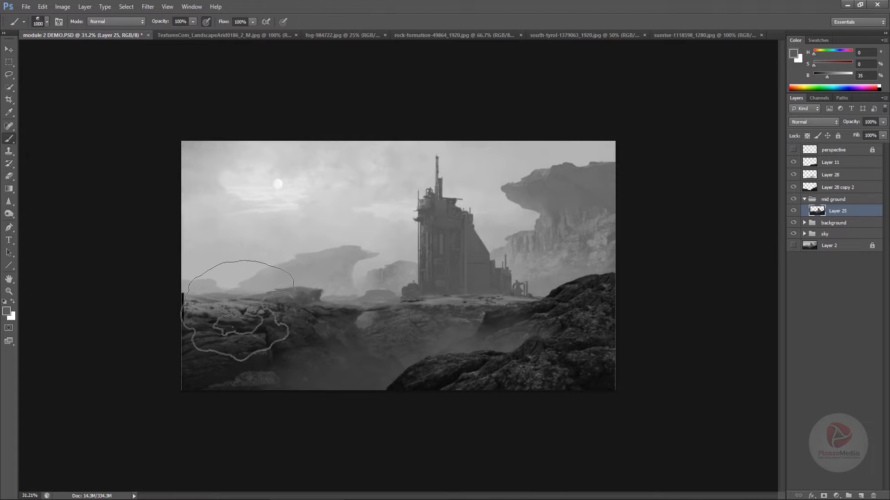
right_click(338, 234)
click(558, 301)
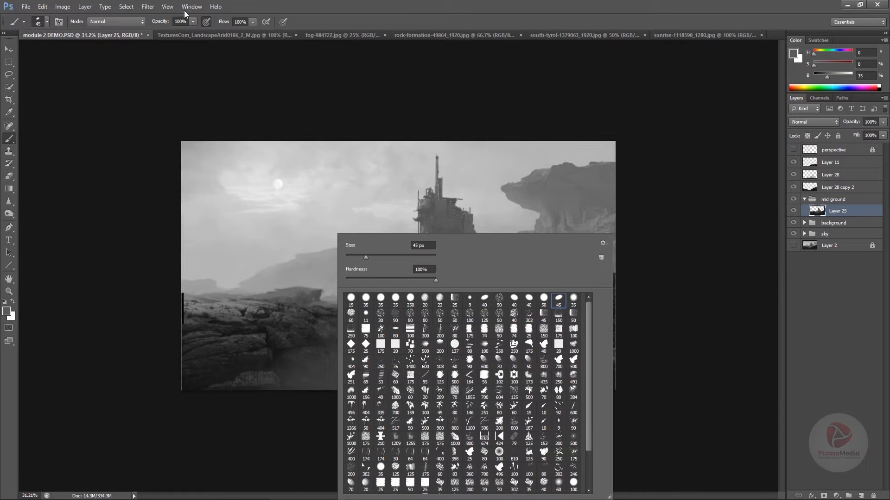
click(185, 13)
click(191, 7)
click(232, 72)
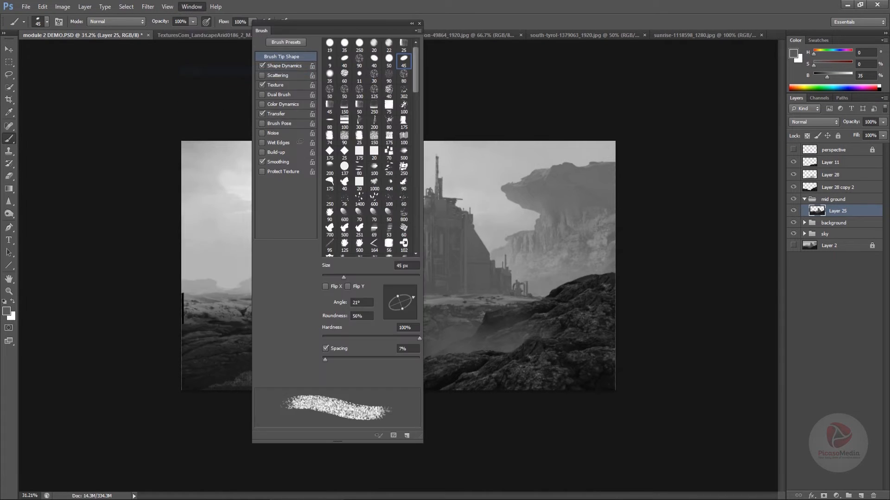
click(262, 86)
click(419, 24)
Paint over the dark strip at the canvas's left edge on Layer 25 with sampled rock grays, comparing the layer hidden and shown
alt+click(190, 301)
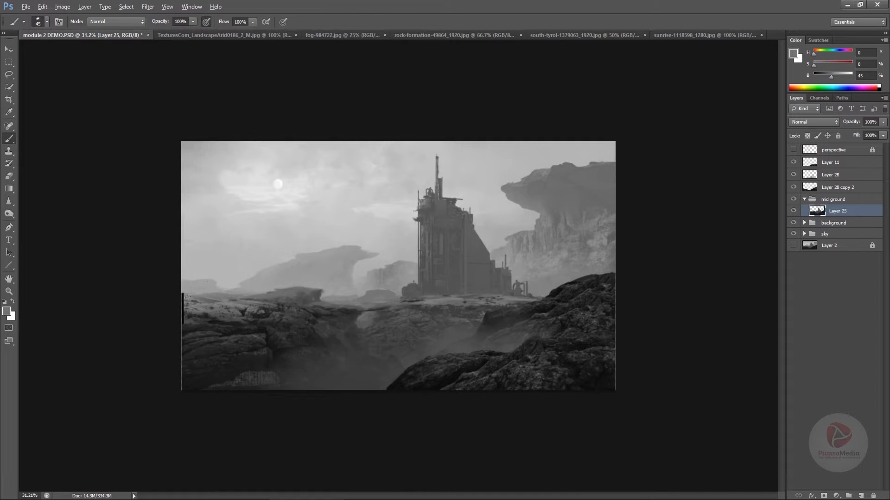
alt+click(190, 299)
alt+click(189, 295)
alt+click(187, 294)
alt+click(189, 302)
alt+click(182, 302)
click(793, 211)
click(794, 211)
alt+click(184, 315)
alt+click(180, 320)
alt+click(196, 317)
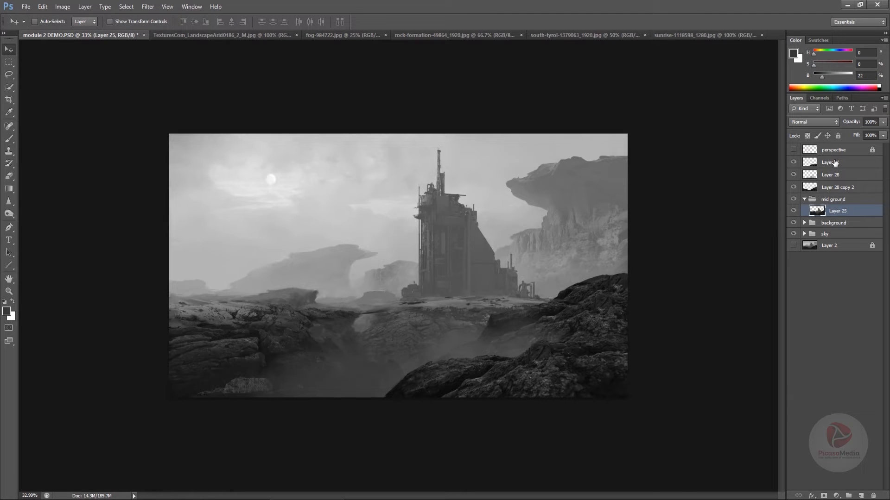
Reselect Layer 25 and dab sampled gray onto the rock edge beside the gap left of the building
click(834, 162)
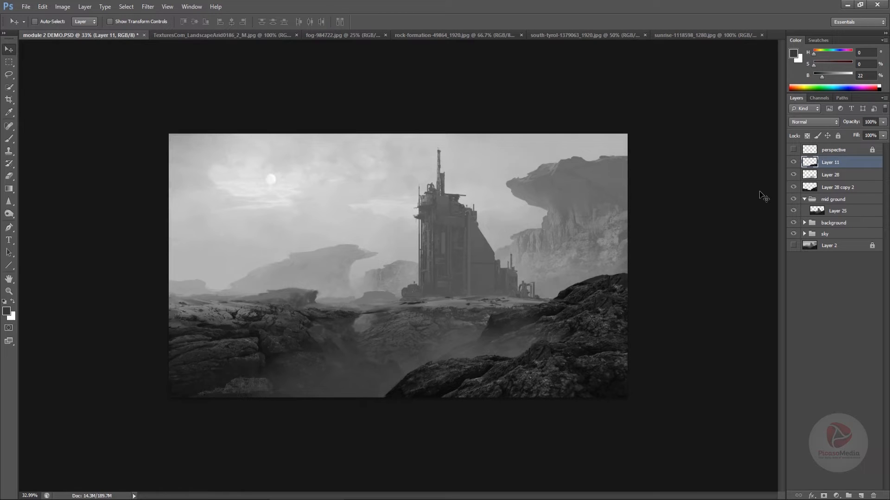
click(791, 212)
click(818, 212)
key(b)
alt+click(365, 311)
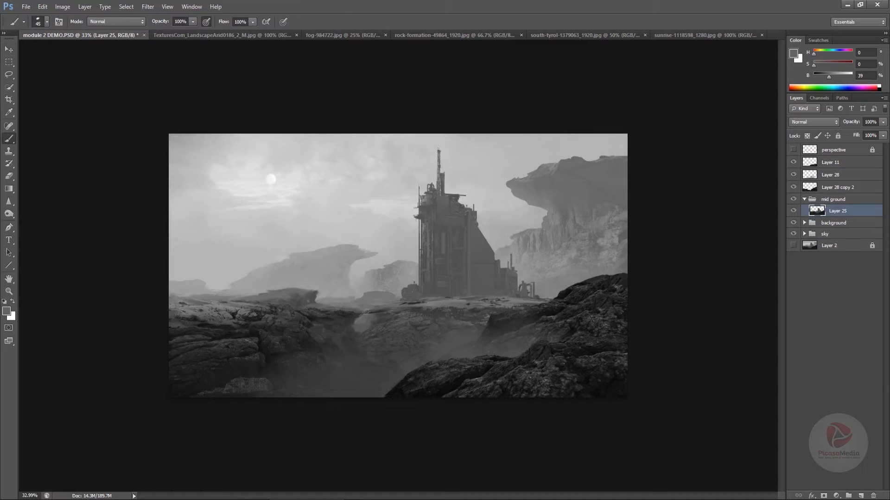
alt+click(378, 313)
Turn off Transfer and Texture for the 45 px brush
click(192, 6)
click(199, 62)
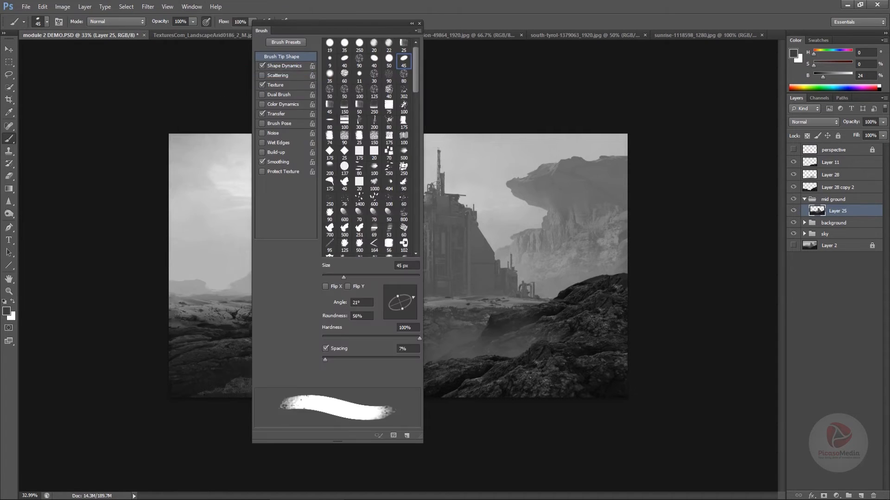
click(262, 115)
click(262, 85)
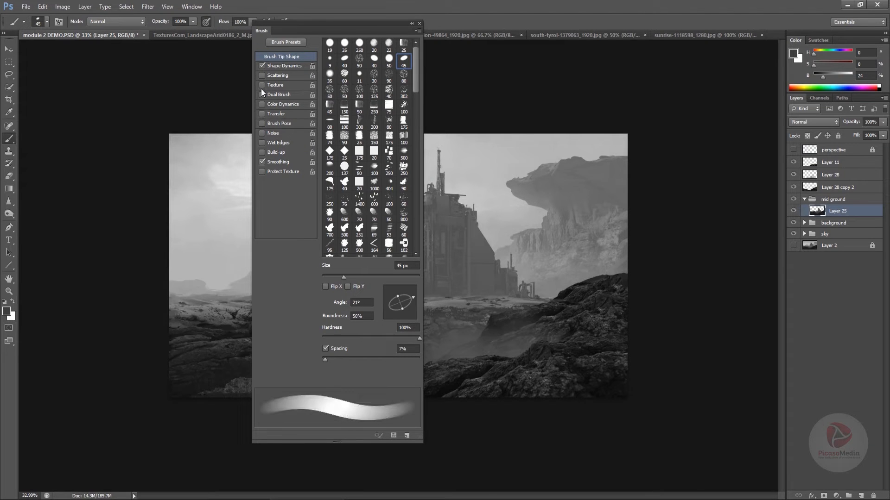
click(419, 23)
Retouch the rock edge beside the gap with sampled grays, reducing the brush to 10 px
alt+click(369, 321)
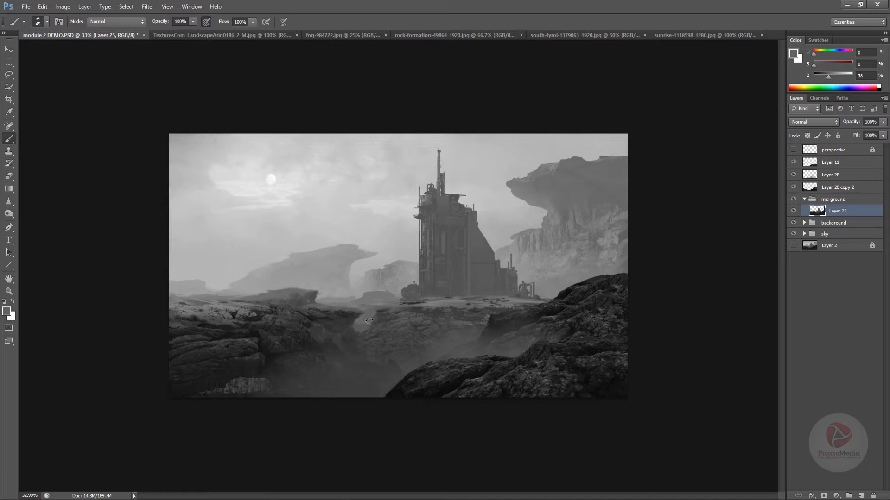
alt+click(383, 311)
drag(369, 343, 391, 342)
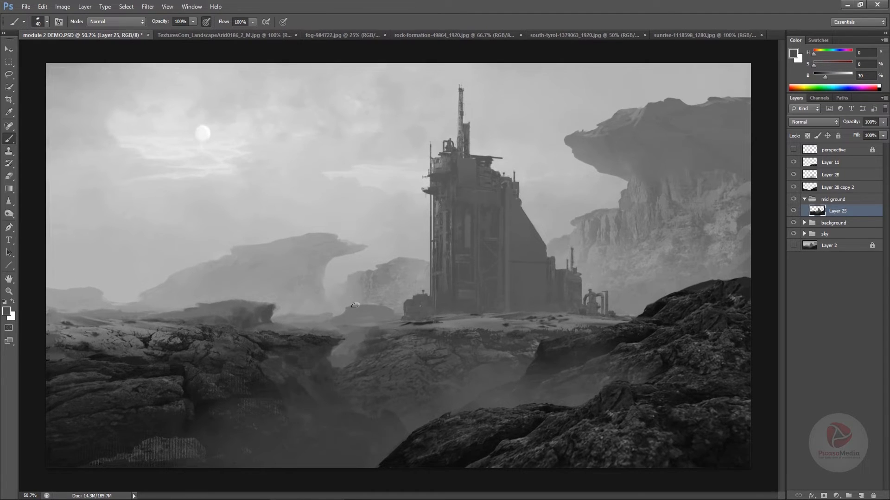
key(super)
key(super)
alt+click(373, 333)
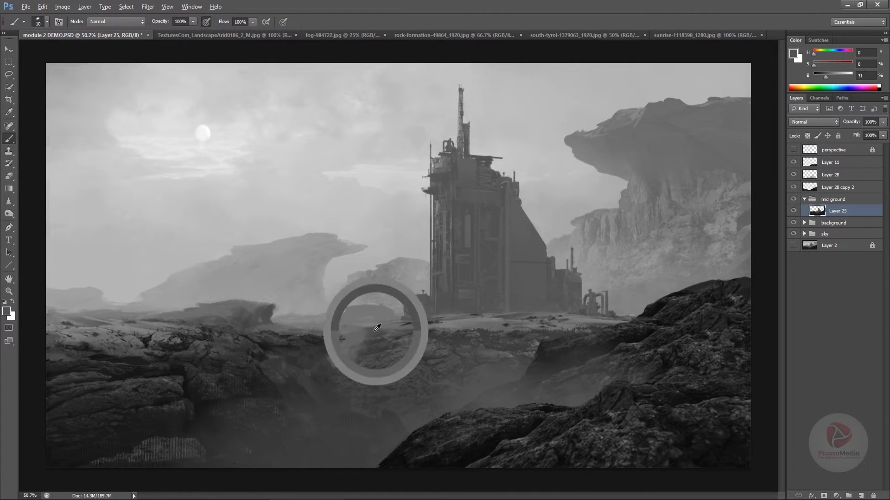
alt+click(391, 326)
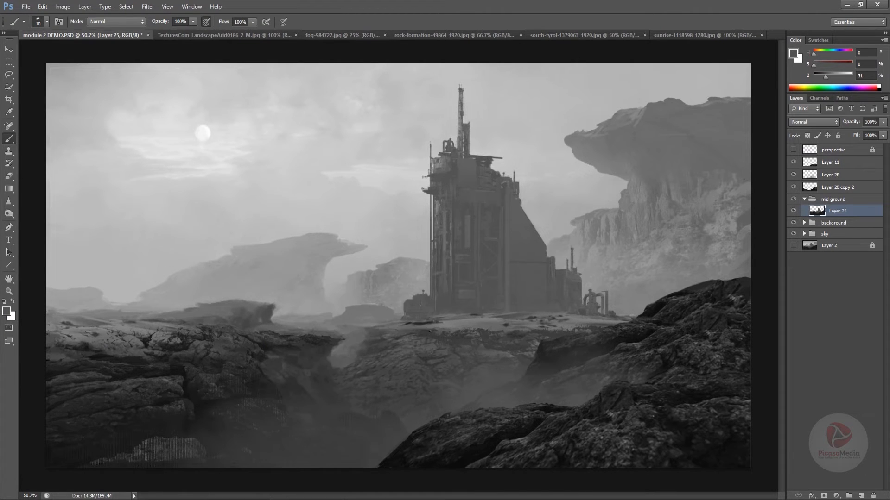
Paint small rock details along the cliff edge below the building with the 10 px brush, using sampled mid and dark grays
alt+click(430, 332)
alt+click(420, 329)
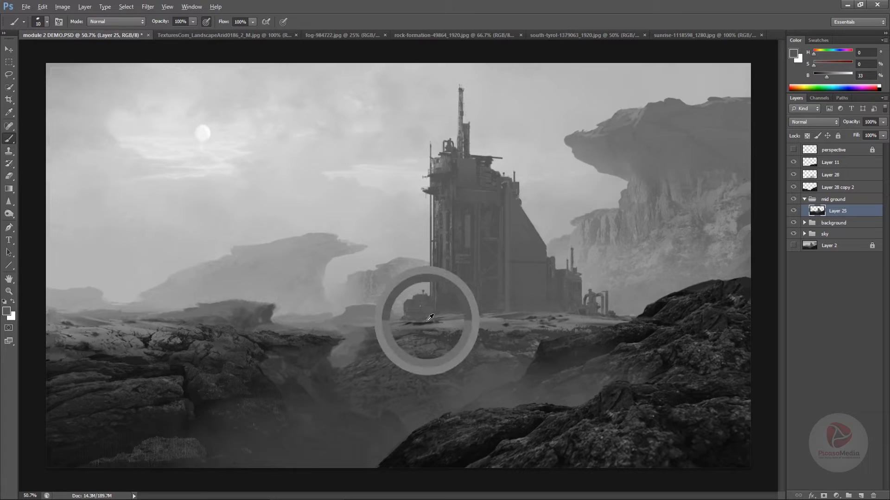
alt+click(427, 328)
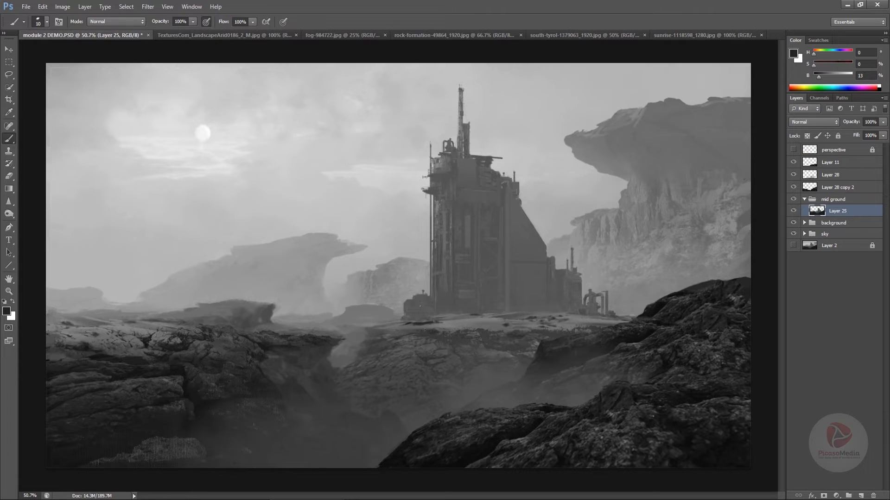
alt+click(423, 325)
alt+click(435, 332)
alt+click(524, 336)
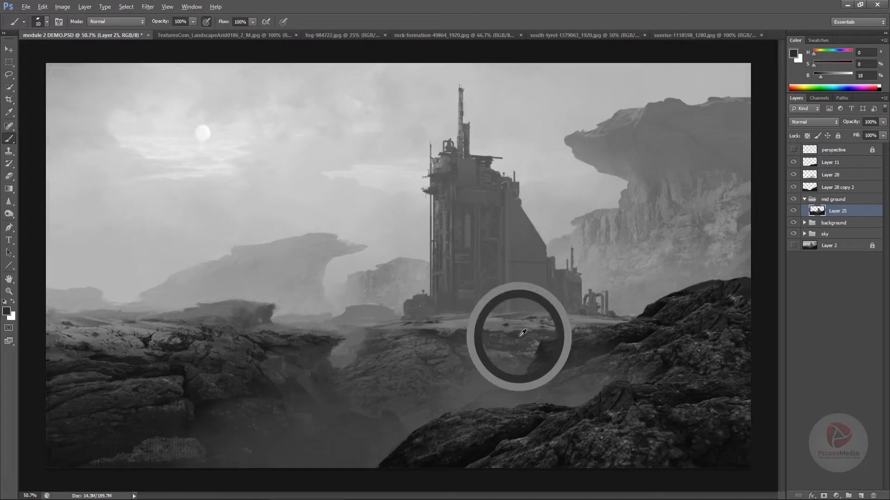
alt+click(436, 331)
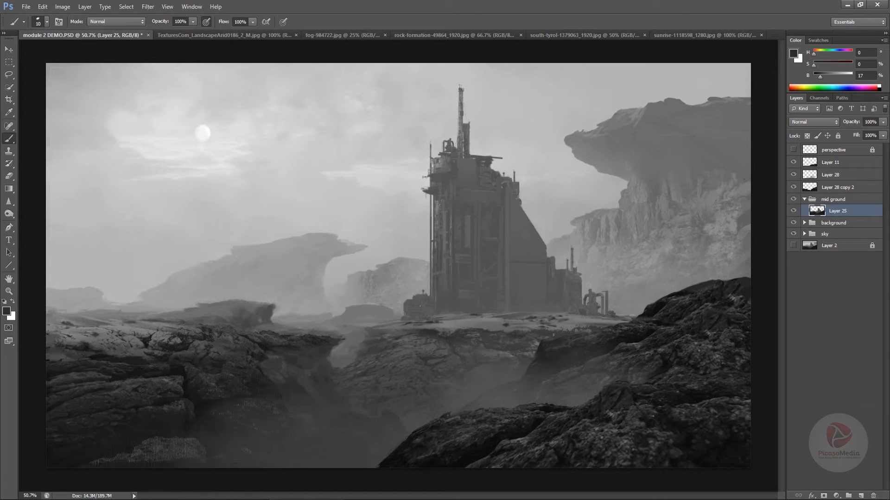
alt+click(424, 329)
mouse_move(533, 346)
mouse_down()
mouse_move(518, 351)
mouse_move(530, 348)
mouse_up()
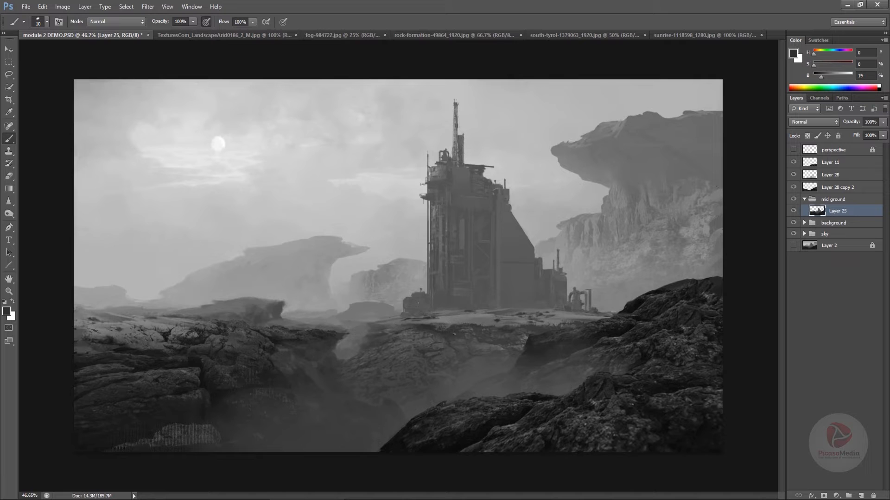
drag(467, 373, 412, 360)
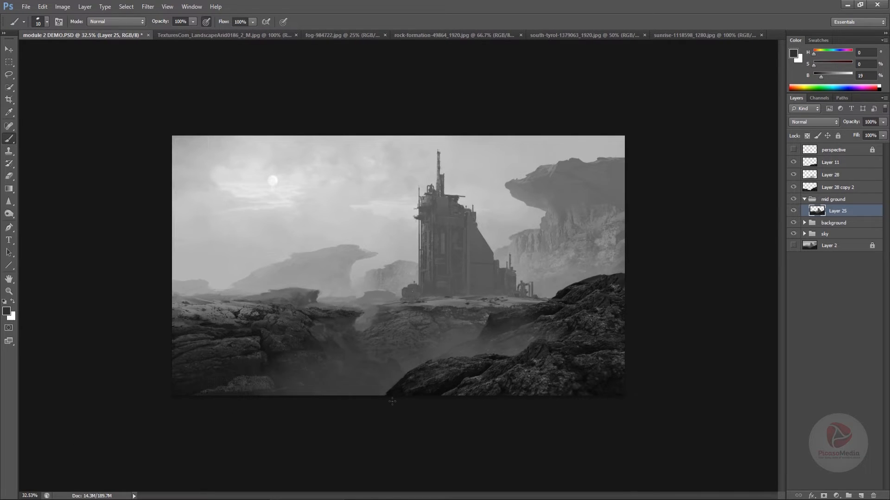
Outline the dark hollow between the foreground rocks with the Lasso tool
click(9, 74)
mouse_move(328, 361)
mouse_down()
mouse_move(309, 329)
mouse_move(310, 319)
mouse_move(329, 314)
mouse_move(374, 351)
mouse_move(370, 364)
mouse_move(334, 365)
mouse_up()
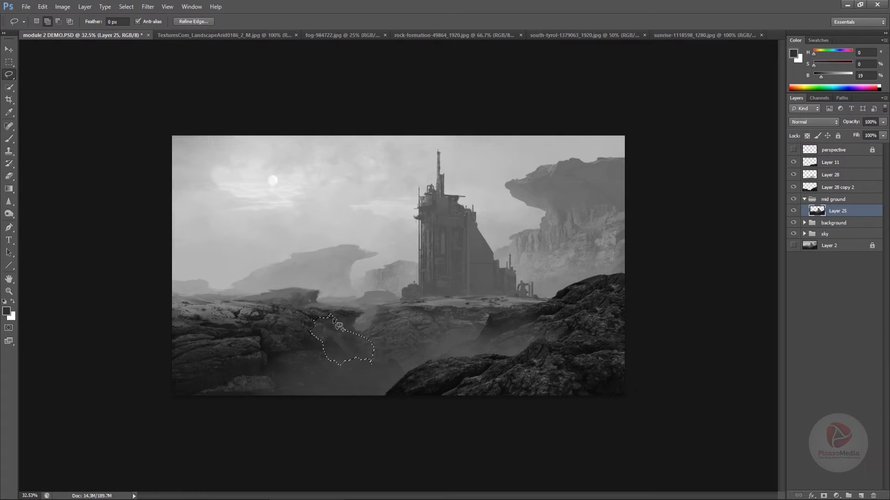
mouse_move(330, 316)
mouse_down()
mouse_move(383, 359)
mouse_move(376, 364)
mouse_up()
Choose the 491 px brush preset and add a new layer above Layer 25 in the mid ground group
key(b)
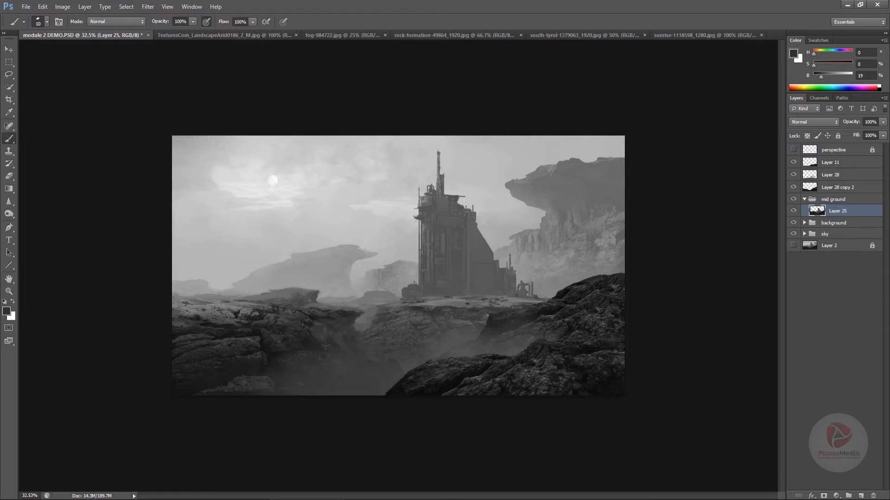
right_click(421, 403)
double_click(559, 381)
click(861, 496)
Brush sampled dark grays into the hollow between the foreground rocks on the new layer to deepen its shadow
alt+click(310, 346)
alt+click(327, 358)
mouse_move(337, 359)
mouse_down()
mouse_move(311, 332)
mouse_move(349, 348)
mouse_move(373, 337)
mouse_move(334, 330)
mouse_move(363, 354)
mouse_up()
alt+click(317, 332)
mouse_move(316, 336)
mouse_down()
mouse_move(361, 359)
mouse_move(308, 352)
mouse_up()
alt+click(374, 312)
alt+click(351, 331)
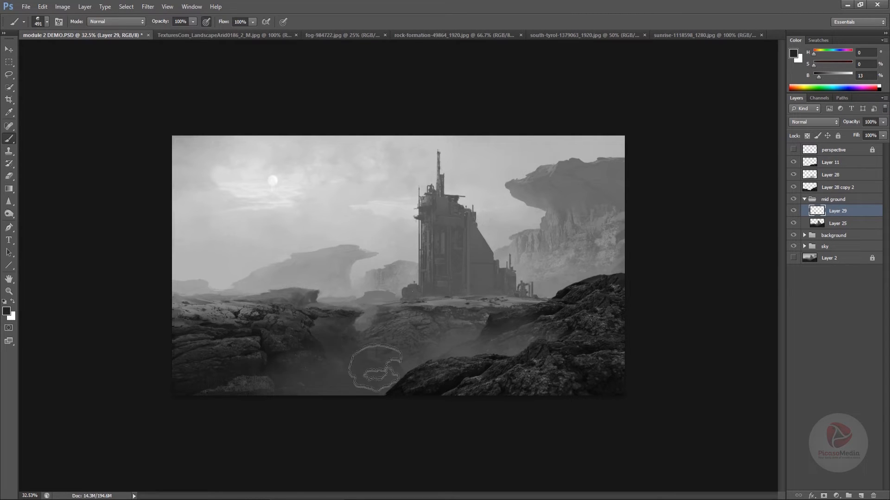
alt+click(368, 363)
key(e)
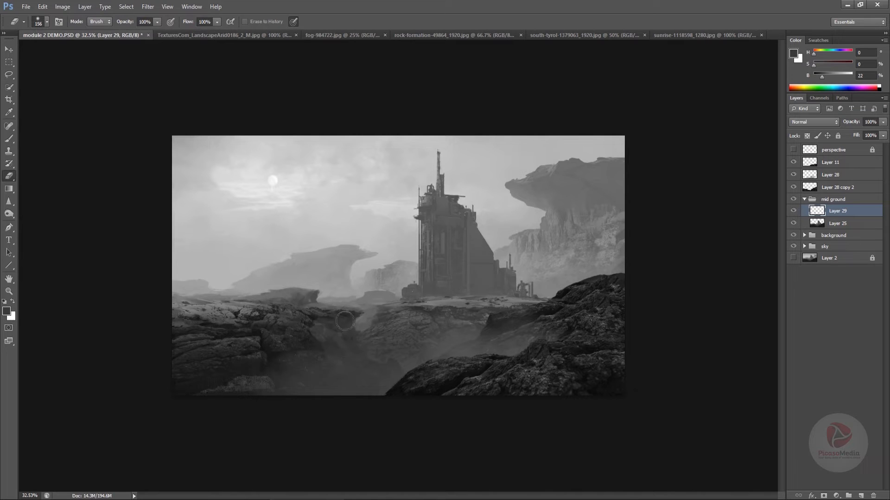
key(b)
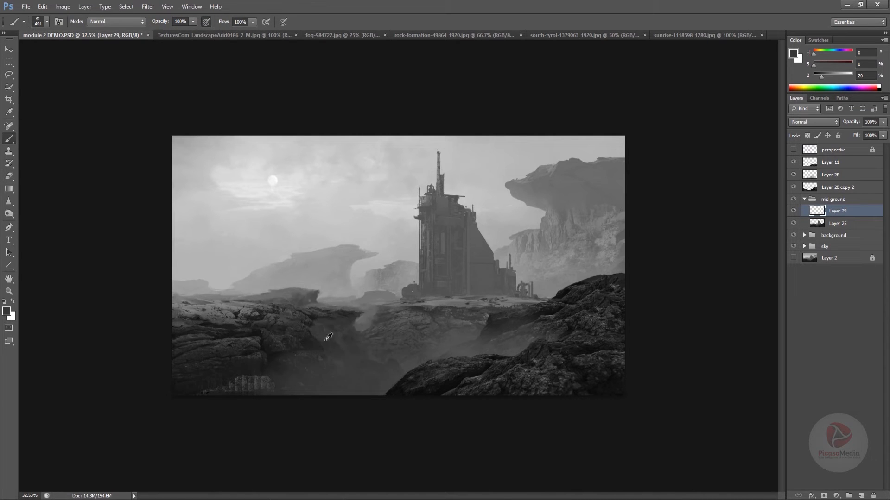
Sample lighter haze grays and brush fog through the hollow so the left rock's edge stands out against it
alt+click(336, 345)
mouse_move(333, 356)
mouse_down()
mouse_move(369, 374)
mouse_move(362, 358)
mouse_move(339, 350)
mouse_up()
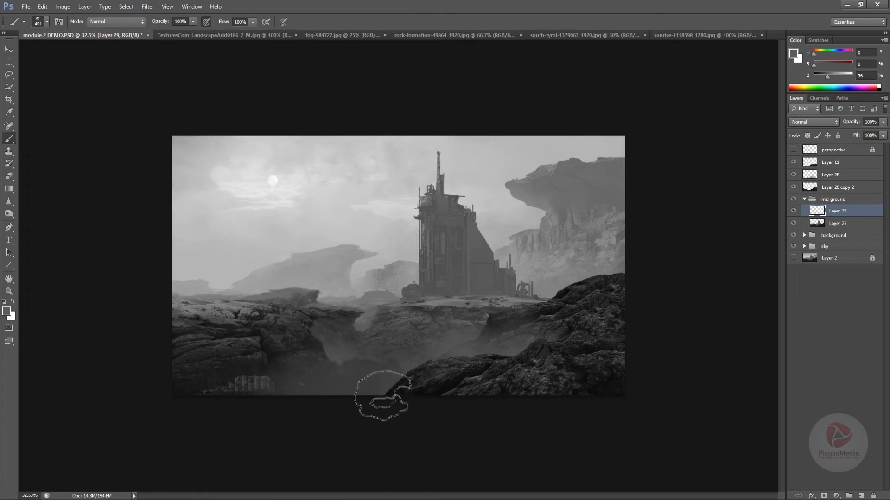
drag(367, 431, 381, 402)
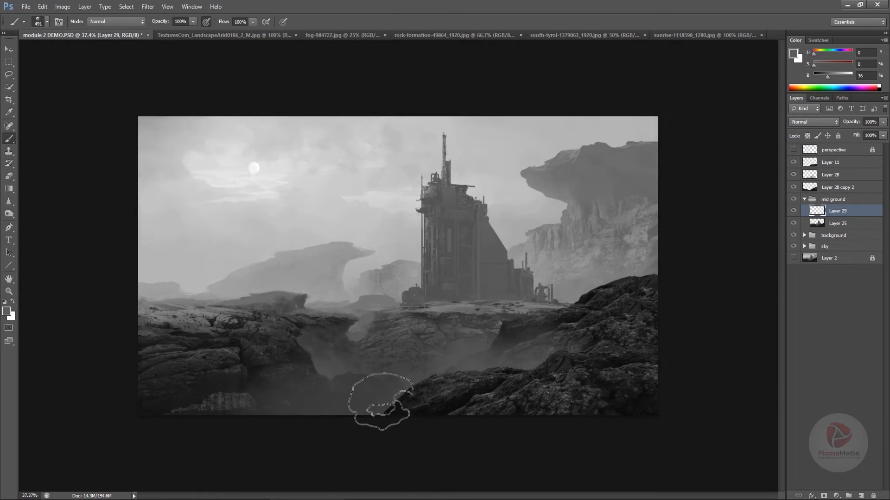
alt+click(348, 362)
alt+click(320, 366)
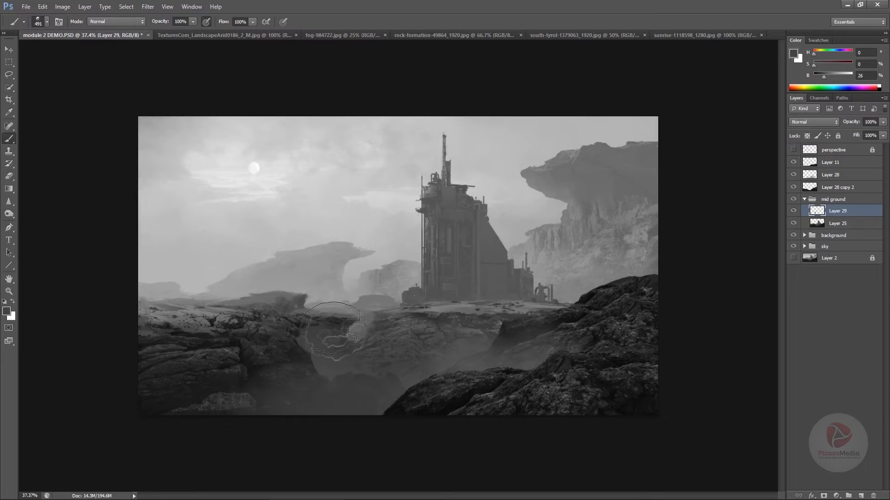
alt+click(312, 338)
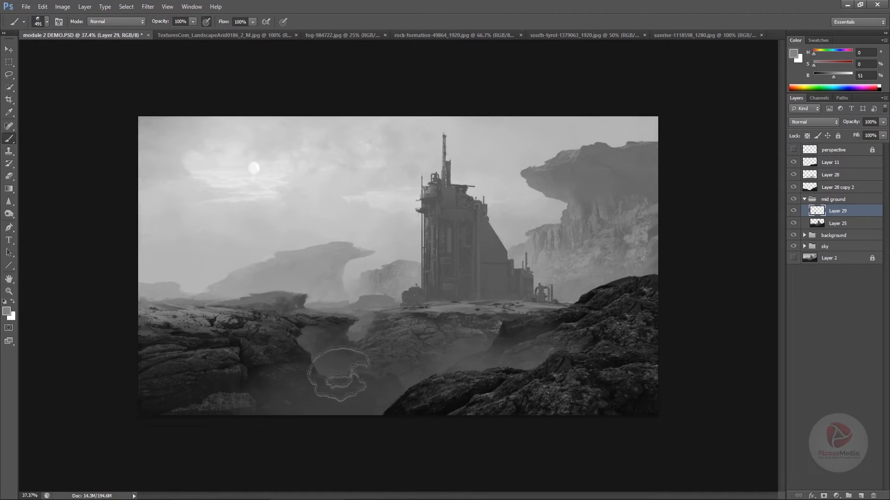
key(ctrl+minus)
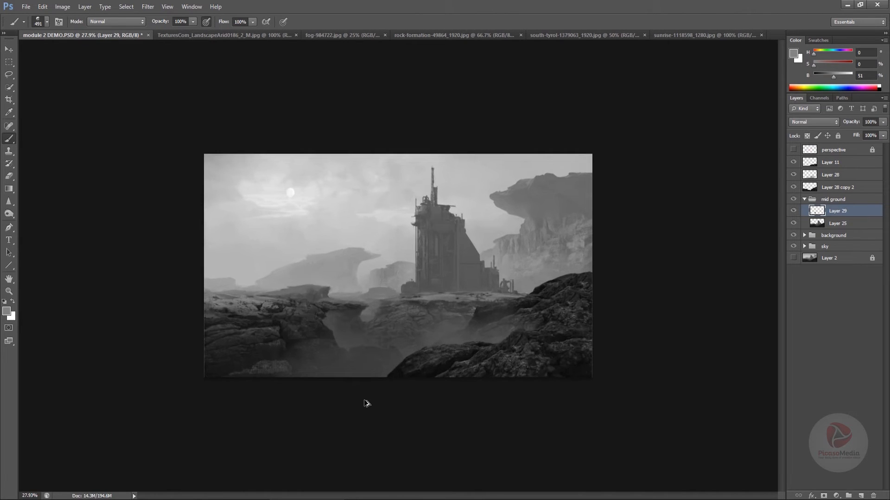
alt+click(358, 308)
scroll(370, 365, up, 3)
scroll(355, 378, down, 2)
scroll(357, 361, up, 2)
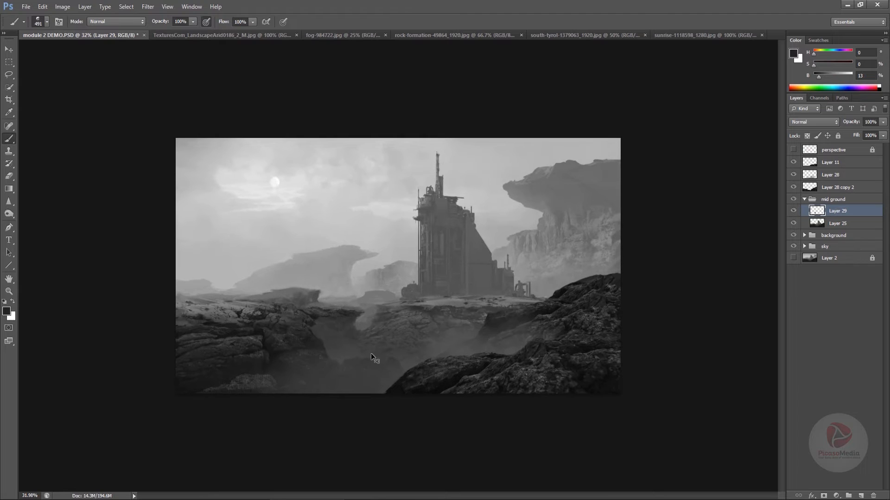
Select Layer 25 and outline the gap between the left and middle rocks with the Lasso tool, redrawing the first outline
click(823, 227)
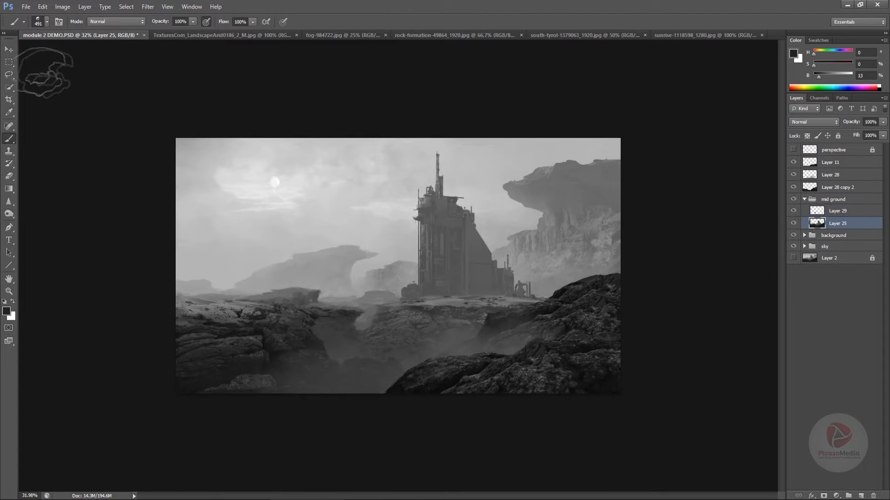
click(8, 75)
scroll(377, 320, up, 4)
drag(337, 360, 338, 362)
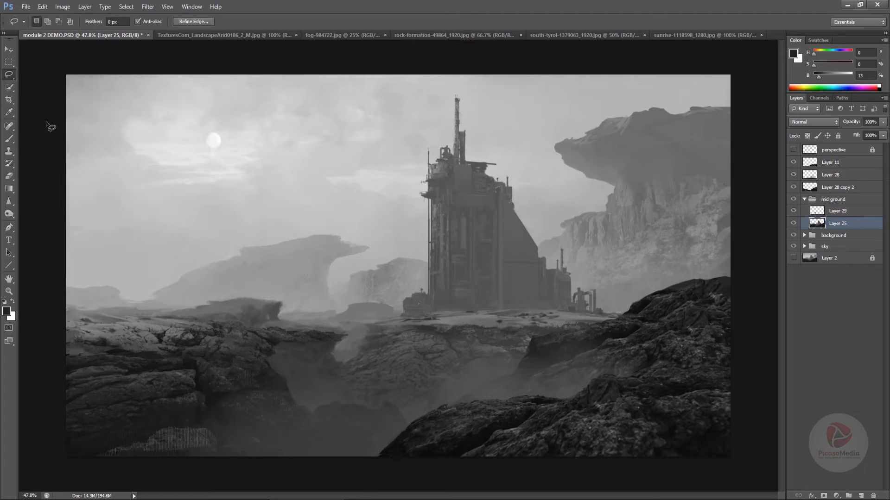
key(ctrl+d)
mouse_move(350, 394)
mouse_down()
mouse_move(350, 364)
mouse_move(379, 339)
mouse_move(365, 324)
mouse_move(334, 324)
mouse_move(349, 335)
mouse_move(339, 366)
mouse_up()
key(ctrl+d)
Brush sampled haze grays through the outlined gap on Layer 25 with the 491 px brush, lightening the fog behind the rocks
key(b)
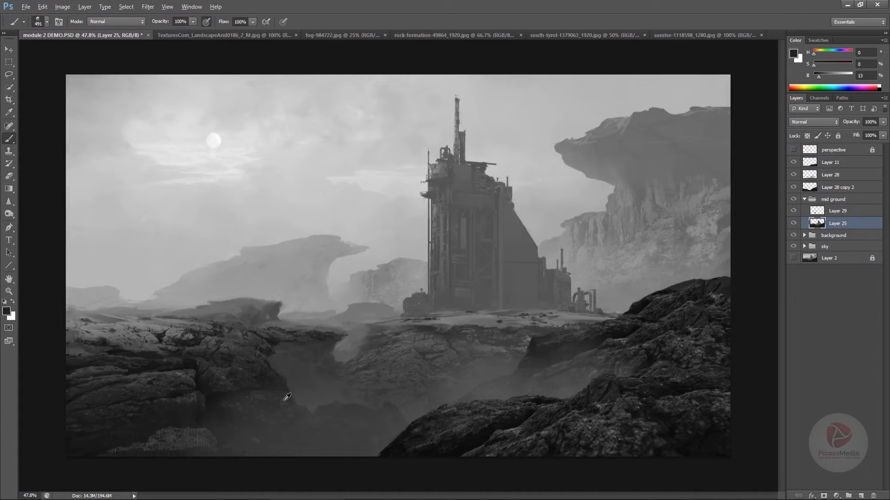
alt+click(352, 349)
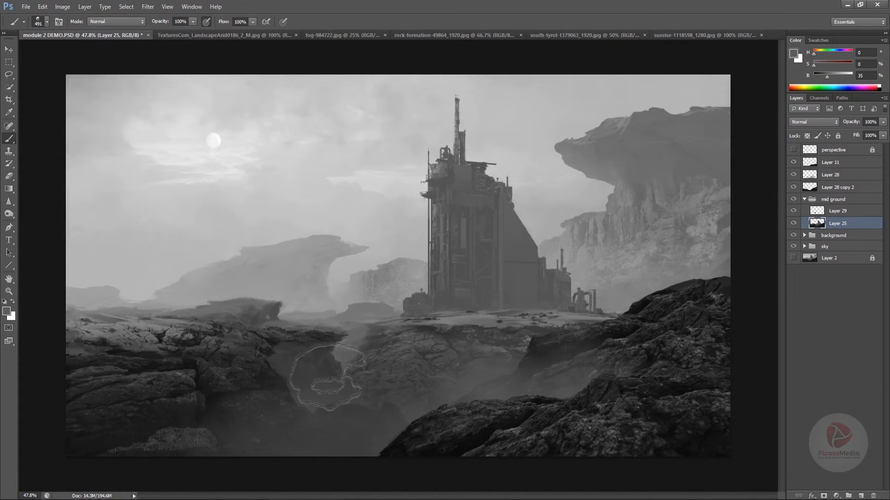
drag(327, 376, 356, 415)
alt+click(354, 314)
mouse_move(320, 387)
mouse_down()
mouse_move(368, 411)
mouse_move(357, 418)
mouse_move(382, 385)
mouse_move(379, 443)
mouse_up()
alt+click(365, 340)
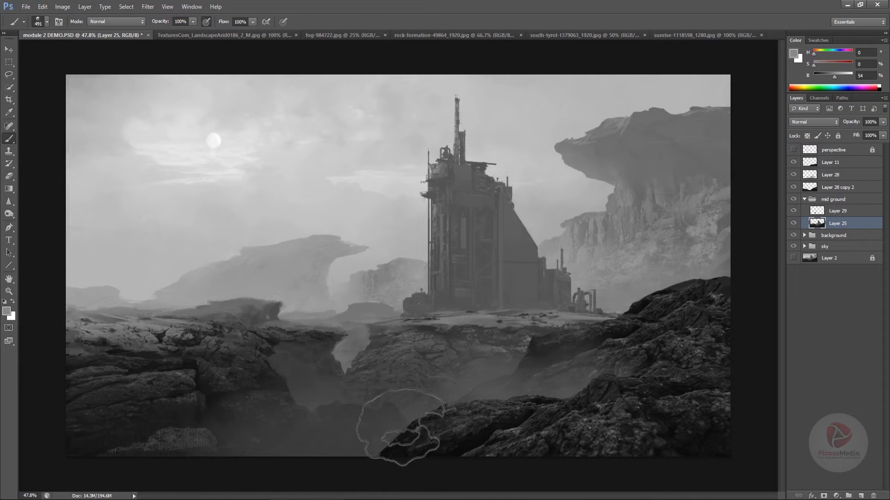
Brush more sampled grays through the misty hollow on Layer 25 with the 491 px brush, darkening its lower haze between the rocks
mouse_move(376, 363)
mouse_down()
mouse_move(312, 363)
mouse_move(374, 394)
mouse_up()
alt+click(328, 319)
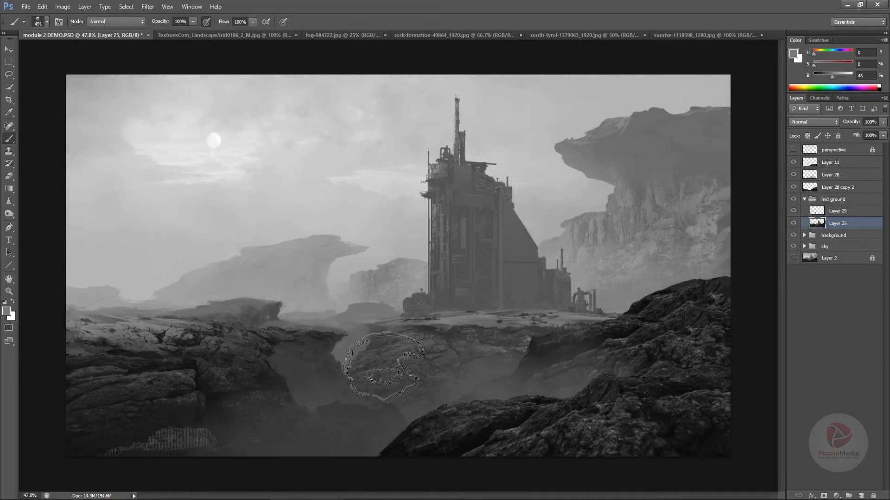
alt+click(378, 426)
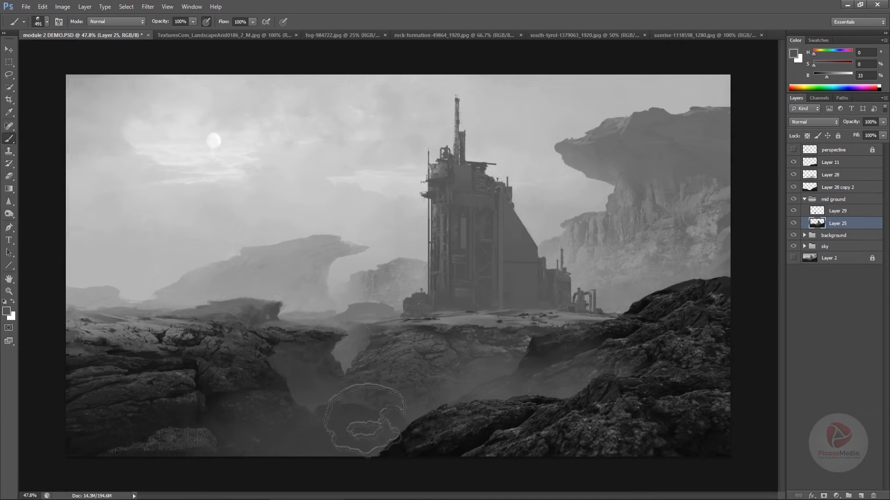
mouse_move(365, 420)
mouse_down()
mouse_move(358, 398)
mouse_move(372, 424)
mouse_move(287, 368)
mouse_up()
alt+click(322, 390)
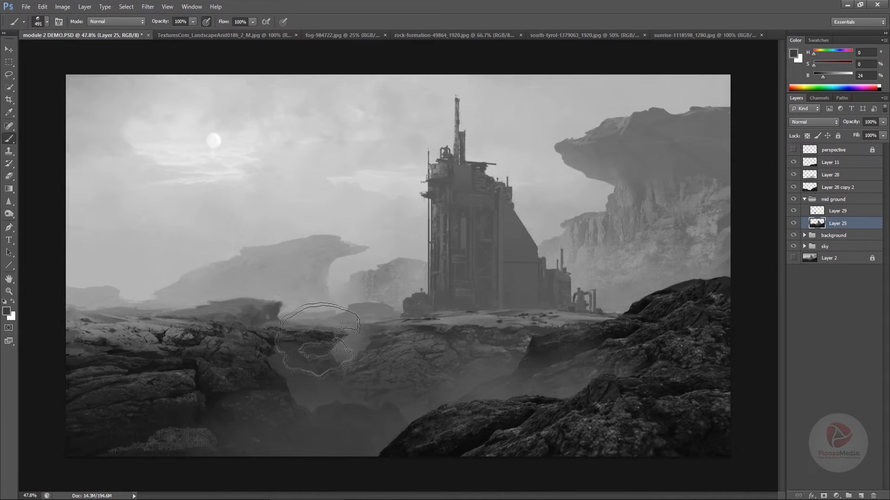
alt+click(380, 406)
drag(385, 464, 398, 419)
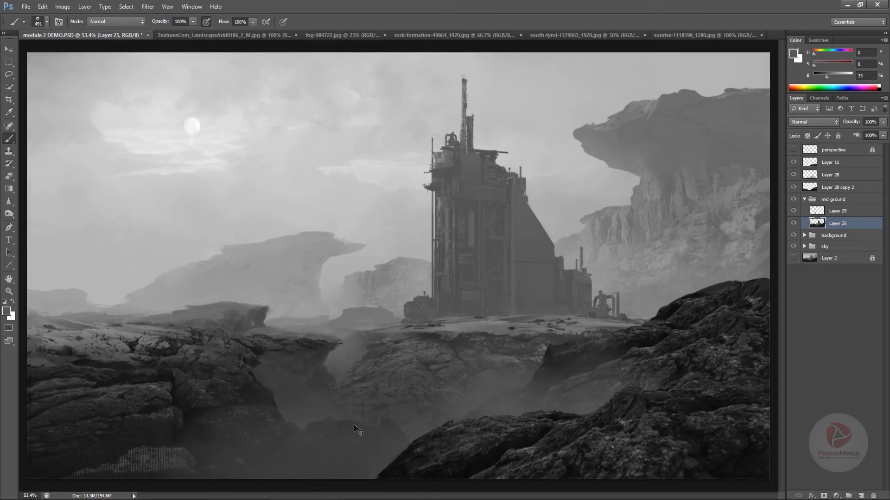
Copy the rocky lower strip of fog-984722.jpg into the module 2 DEMO.PSD painting as a new layer above Layer 25
key(v)
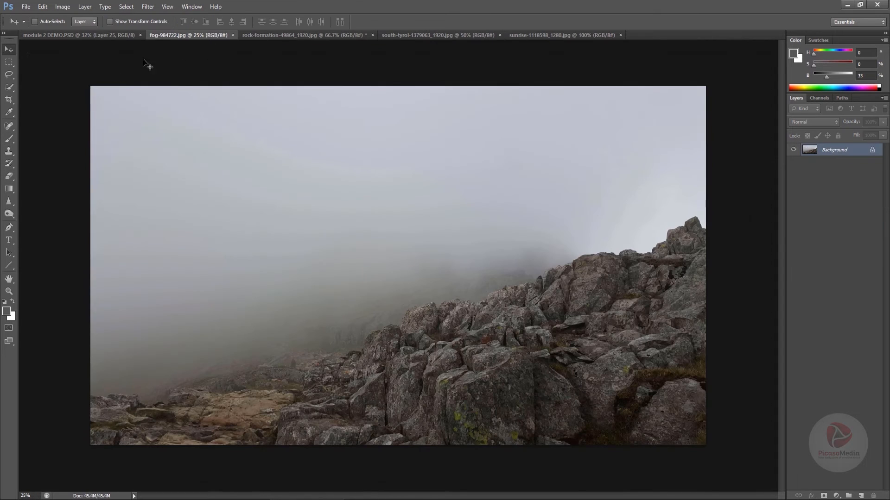
click(9, 61)
drag(69, 362, 425, 460)
key(v)
drag(278, 361, 441, 262)
Flip the pasted rock strip on Layer 30 horizontally and desaturate it to grayscale
key(ctrl+t)
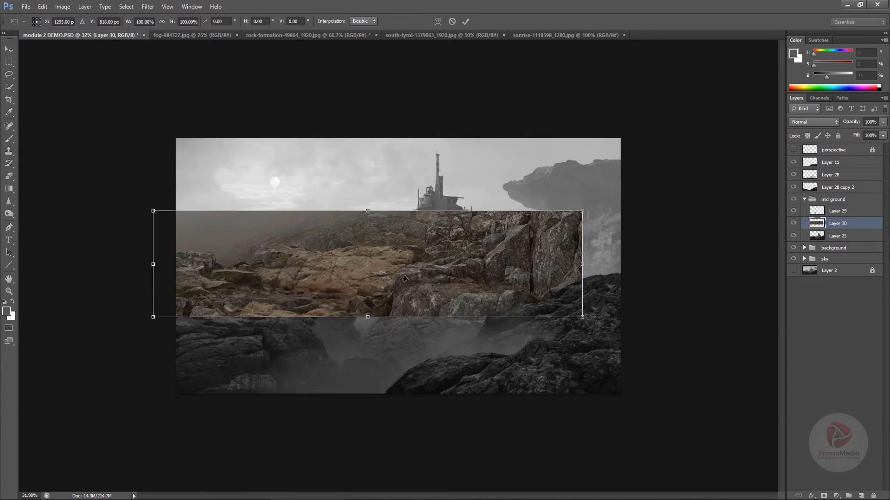
right_click(403, 278)
click(493, 424)
key(Return)
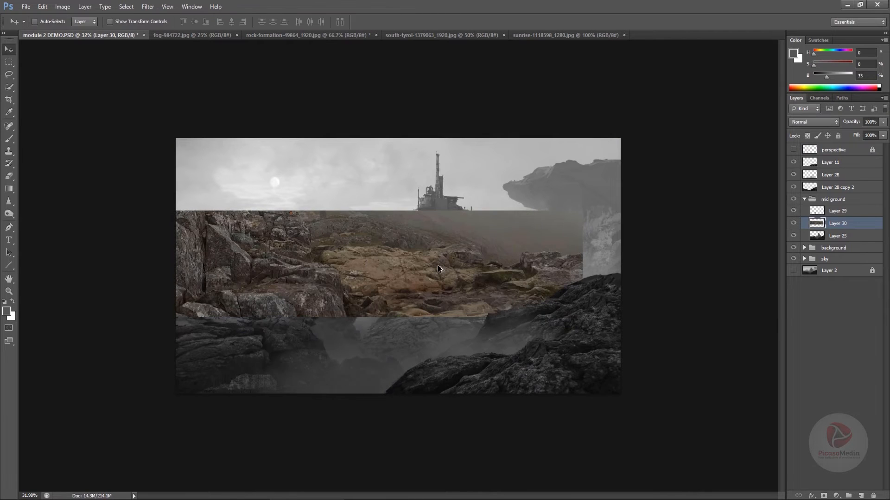
key(ctrl+u)
click(820, 176)
Place Layer 30 above Layer 11 in the layer order and position its rocks over the left foreground
drag(390, 280, 274, 327)
drag(826, 226, 827, 157)
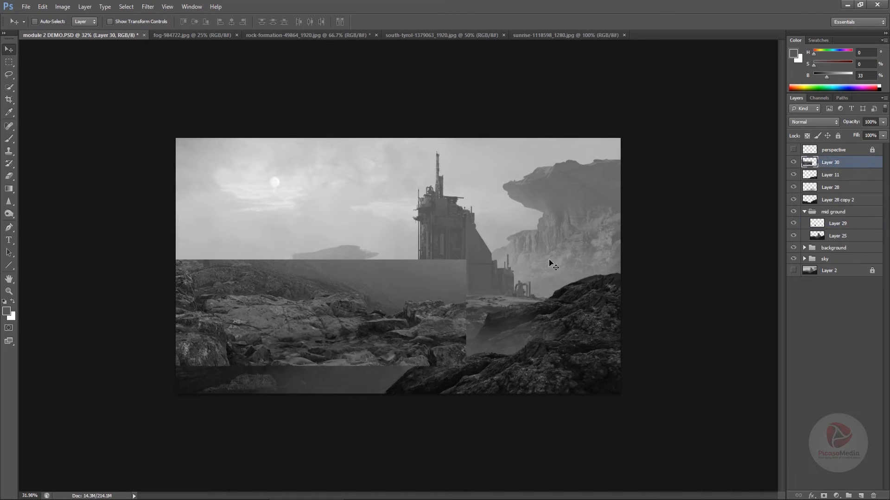
mouse_move(550, 261)
mouse_down()
mouse_move(487, 340)
mouse_move(467, 413)
mouse_move(495, 328)
mouse_move(471, 283)
mouse_move(630, 272)
mouse_move(252, 294)
mouse_move(352, 279)
mouse_move(417, 283)
mouse_up()
Enlarge the eraser and remove the foggy area and hard outer edge from the rock strip on Layer 30
key(e)
key(bracketright)
key(bracketright)
key(bracketright)
key(bracketright)
key(bracketright)
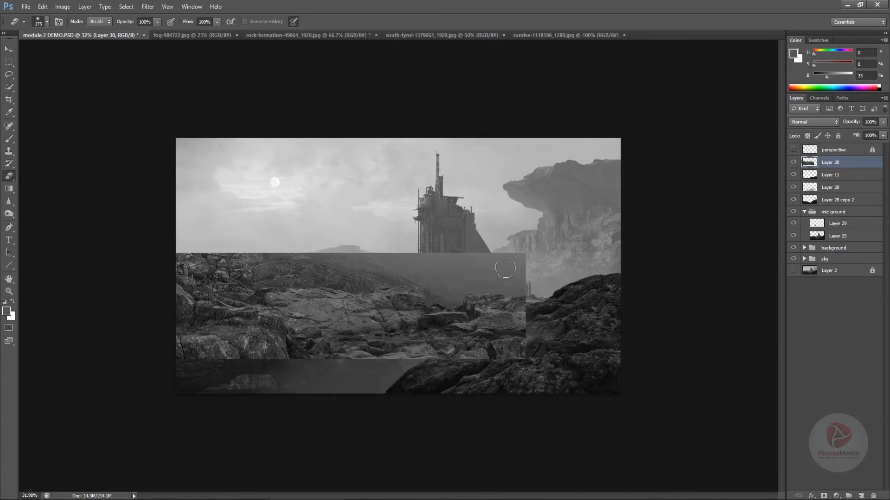
mouse_move(510, 263)
mouse_down()
mouse_move(532, 262)
mouse_move(517, 279)
mouse_move(222, 223)
mouse_move(244, 223)
mouse_move(170, 224)
mouse_move(276, 233)
mouse_move(370, 256)
mouse_move(386, 268)
mouse_move(254, 263)
mouse_move(429, 330)
mouse_up()
Move the Layer 30 rock texture onto the left foreground rock and scale it down to fit with Free Transform
key(v)
drag(372, 320, 229, 320)
key(ctrl+t)
drag(381, 253, 334, 302)
drag(374, 300, 376, 274)
key(ctrl+z)
drag(308, 302, 270, 307)
drag(355, 303, 356, 297)
key(Return)
Raise Layer 30's input and output black levels, and erase its excess around the left rock and hollow with a 400 px eraser
key(ctrl+l)
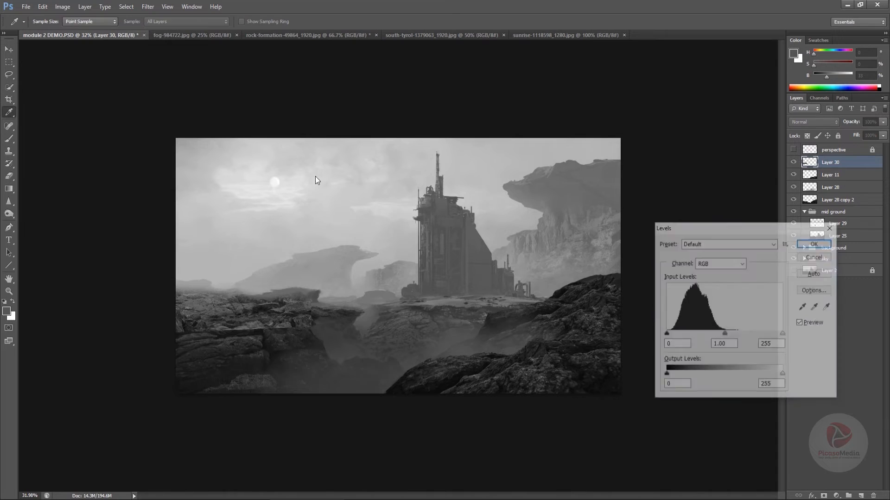
drag(666, 335, 688, 336)
drag(666, 375, 682, 379)
key(Return)
key(e)
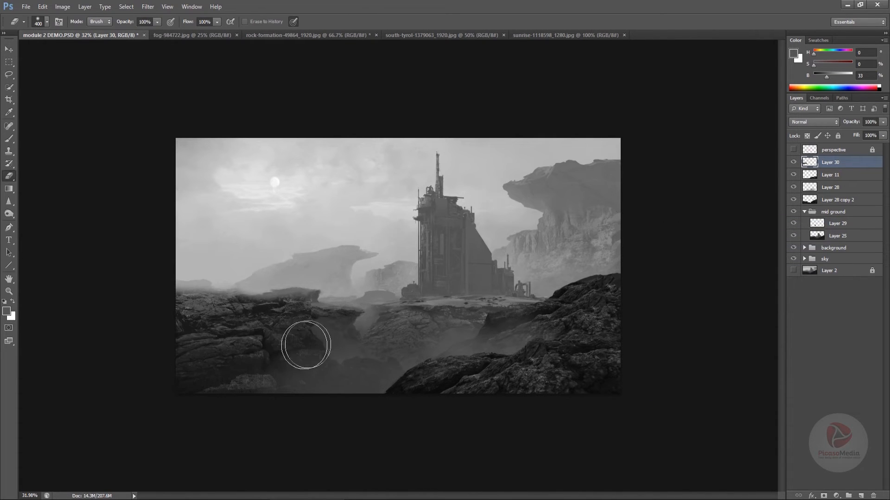
mouse_move(287, 346)
mouse_down()
mouse_move(318, 350)
mouse_move(301, 347)
mouse_move(331, 327)
mouse_up()
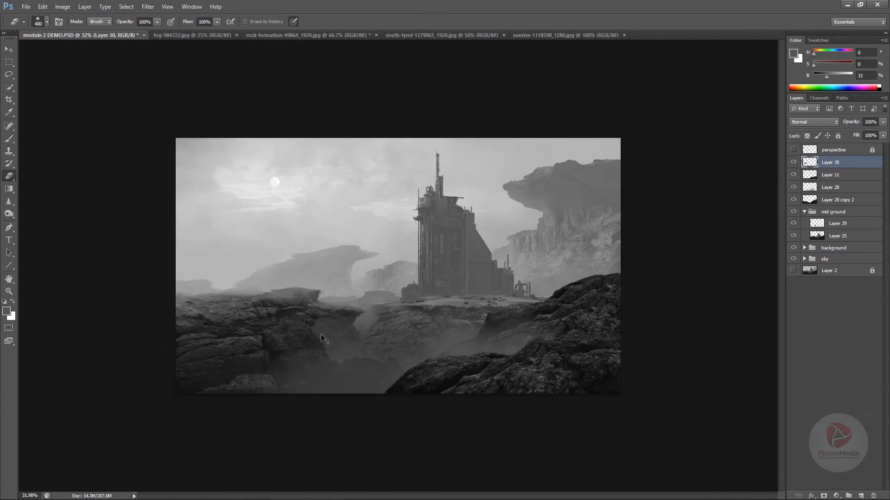
Adjust Layer 30's Levels with a raised input black point, a 1.19 midtone value and an output black of 37
key(ctrl+l)
drag(665, 334, 677, 335)
drag(729, 334, 724, 338)
drag(665, 375, 682, 376)
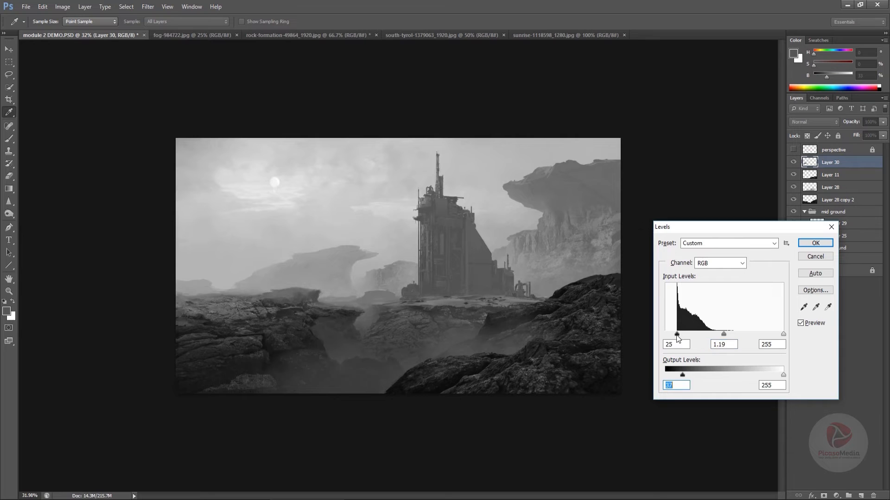
drag(678, 335, 685, 341)
key(Return)
Flip the canvas horizontally and erase unwanted texture near the right rock's outer edge on Layer 30 with a 150 px eraser
key(e)
key(bracketleft)
key(bracketleft)
key(bracketleft)
key(bracketleft)
key(bracketleft)
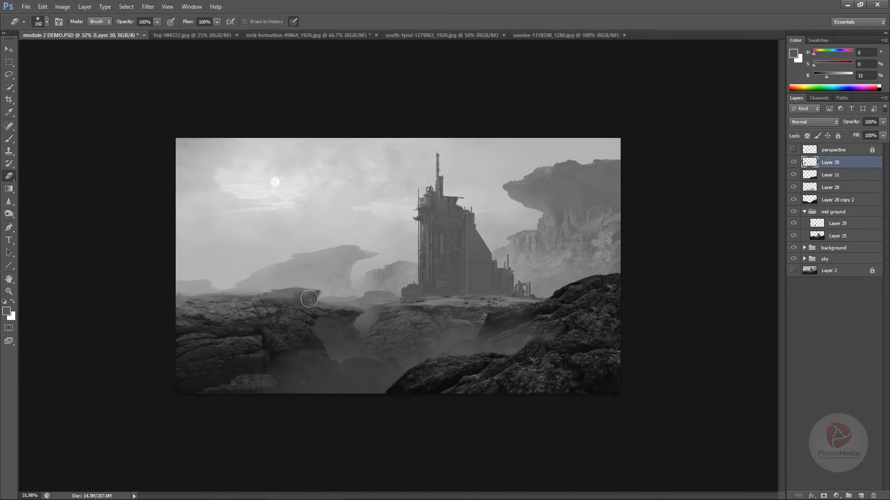
key(ctrl+shift+h)
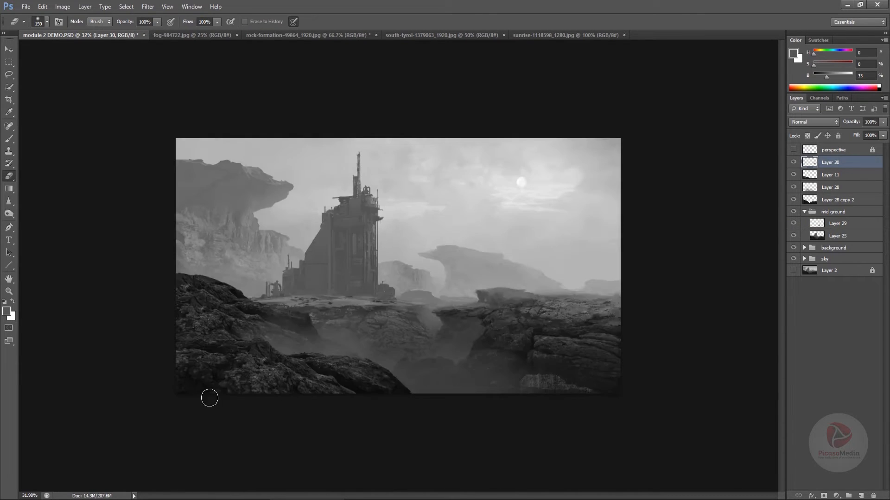
drag(604, 347, 616, 348)
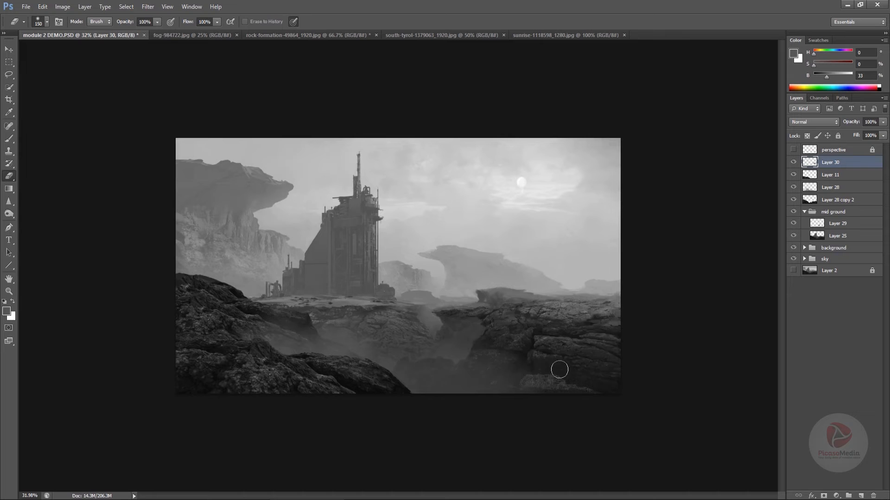
Shift the Layer 30 texture on the right rock, delete the area above its ridge outlined with the Lasso tool, and deselect
key(v)
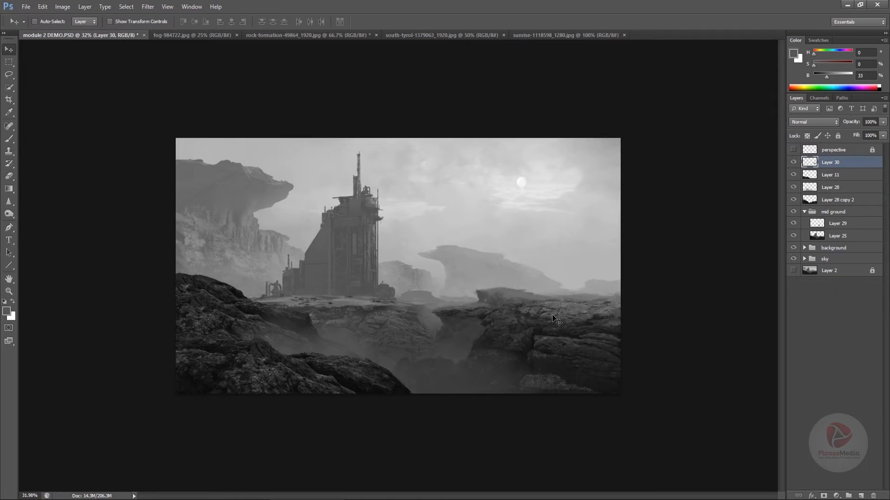
mouse_move(551, 314)
mouse_down()
mouse_move(544, 305)
mouse_move(534, 333)
mouse_up()
click(9, 75)
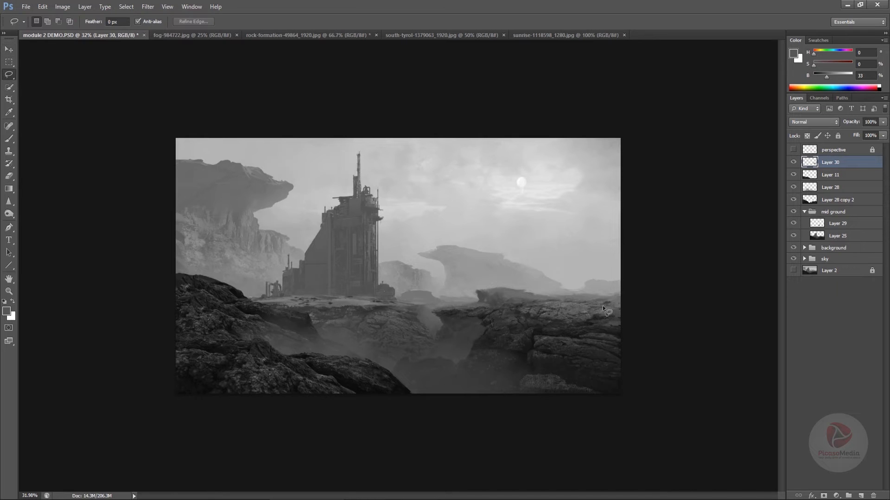
mouse_move(508, 301)
mouse_down()
mouse_move(608, 255)
mouse_move(610, 213)
mouse_up()
key(Delete)
key(ctrl+d)
Duplicate Layer 30, scale the copy to about 51%, rotate it 6° and place it on the right rock's raised ledge
key(v)
alt+drag(577, 306, 558, 302)
key(ctrl+t)
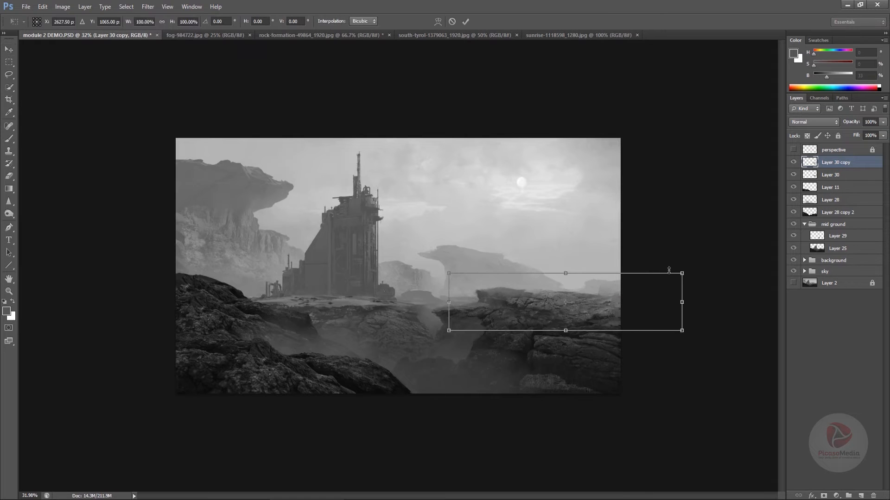
alt+shift+drag(684, 274, 627, 287)
drag(600, 303, 562, 298)
drag(608, 286, 557, 302)
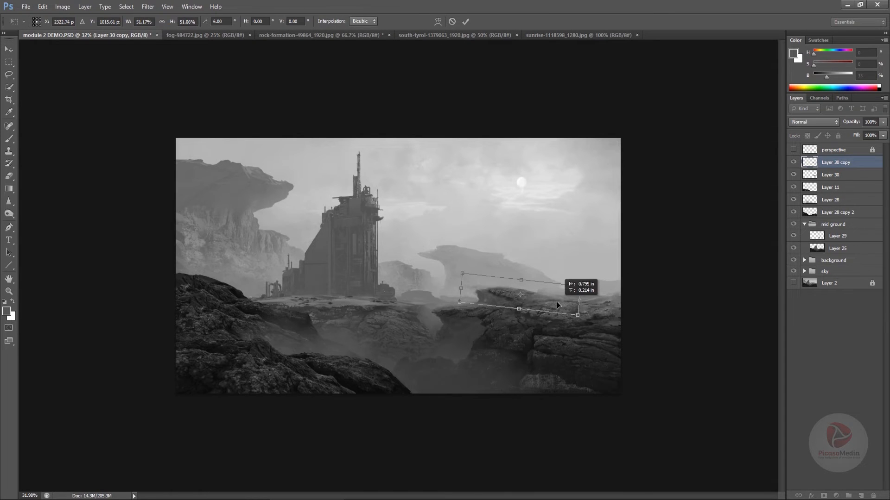
key(Return)
Brighten Layer 30 copy in Levels by lowering its input white point
key(ctrl+l)
drag(783, 333, 753, 334)
click(826, 241)
Try the Lighten blend mode on Layer 30 copy, nudge the texture slightly along the ledge, and return the mode to Normal
click(813, 122)
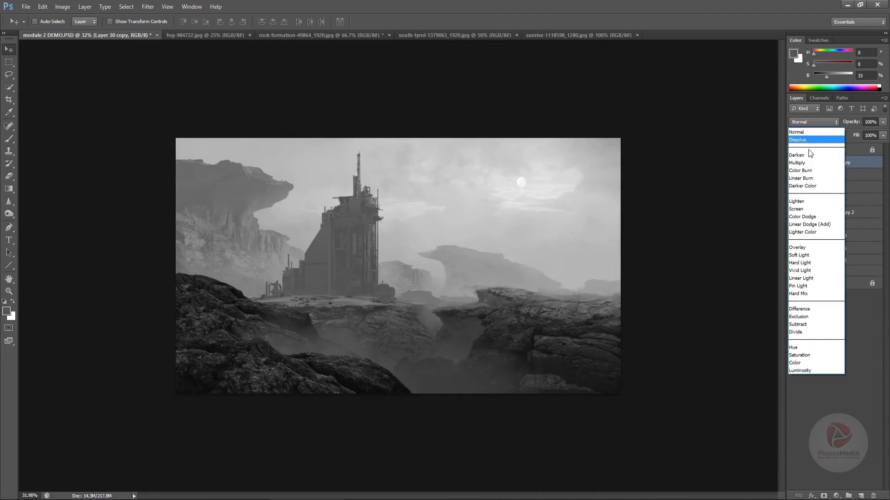
click(805, 202)
mouse_move(533, 305)
mouse_down()
mouse_move(560, 316)
mouse_move(540, 310)
mouse_up()
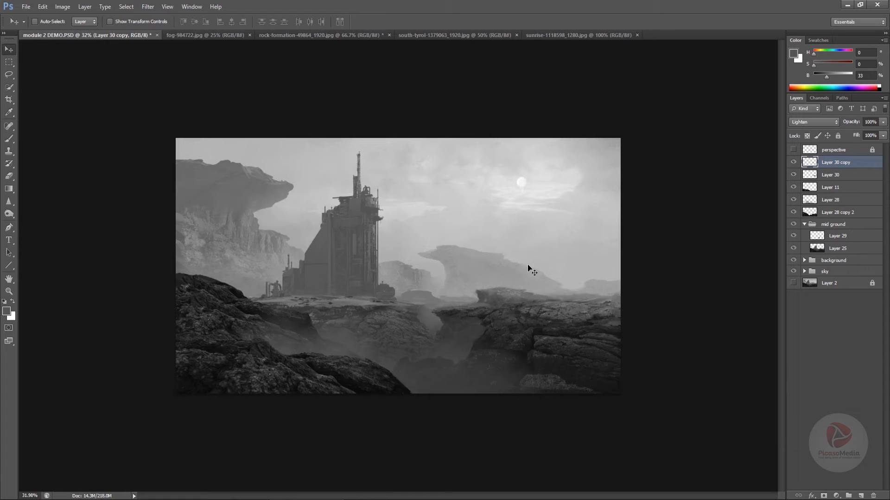
click(813, 122)
click(806, 132)
key(e)
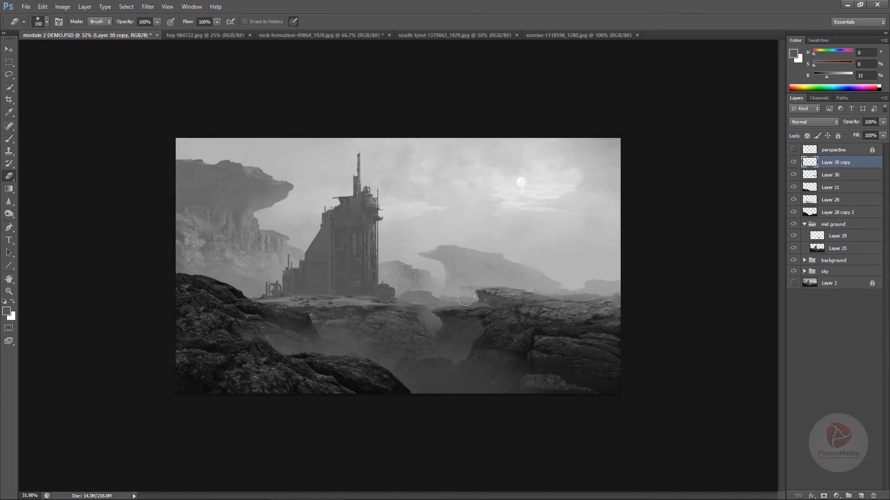
Select Layer 25 for painting and choose the hard oval 40 px brush preset
click(838, 249)
key(b)
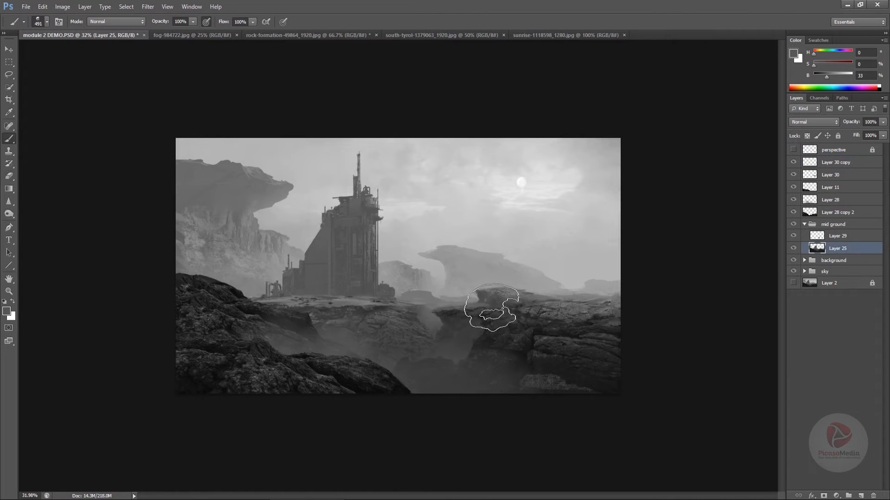
right_click(431, 216)
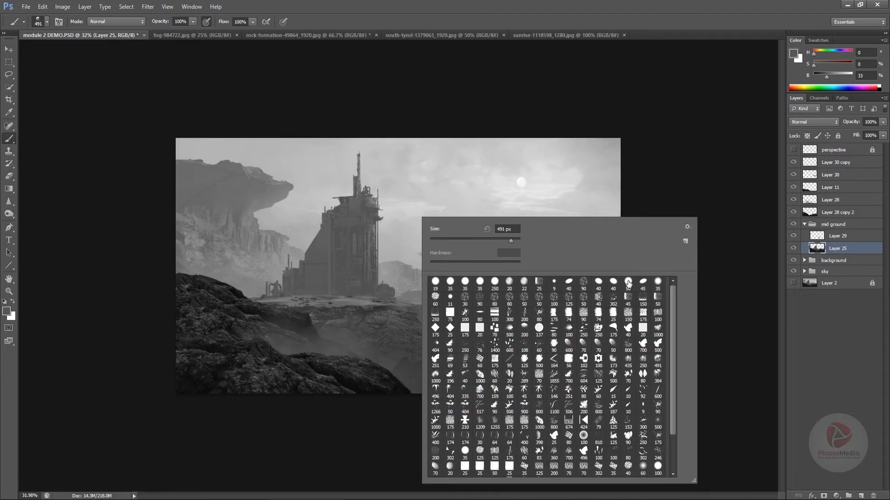
click(613, 281)
key(Return)
Turn off the Texture option in the brush settings so the 40 px brush paints smooth strokes
click(190, 7)
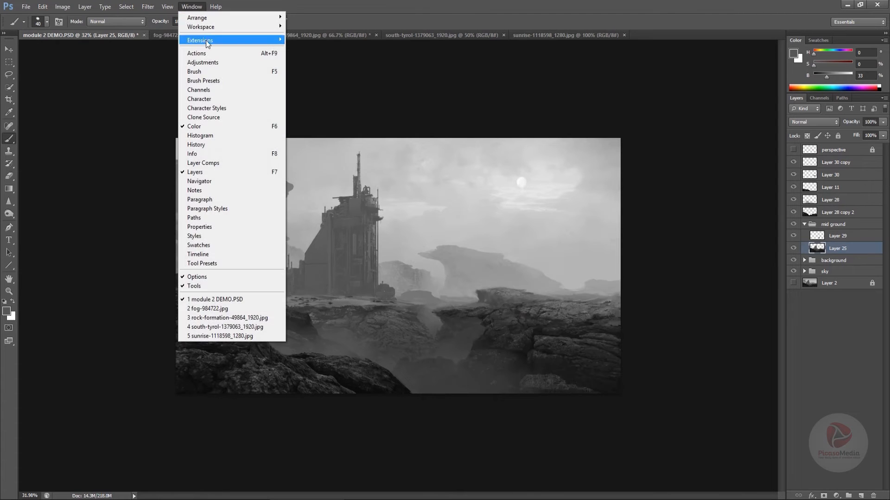
click(204, 73)
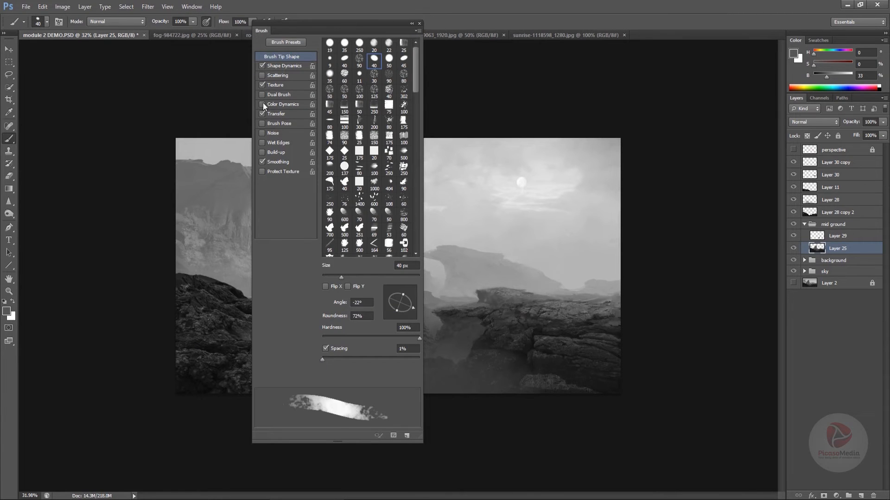
click(260, 85)
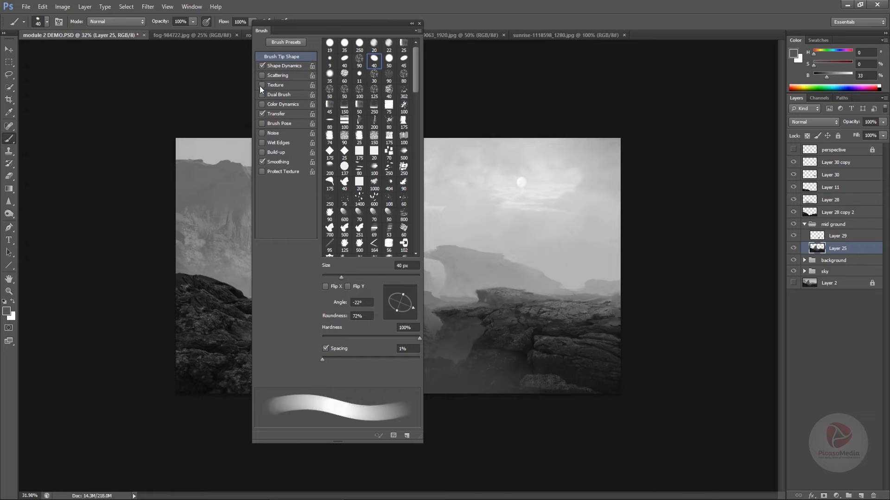
click(420, 24)
Dab sampled grays along the inner edge of the raised ledge on Layer 25 to sharpen its silhouette against the haze
mouse_move(538, 298)
mouse_down()
mouse_move(556, 298)
mouse_move(539, 296)
mouse_up()
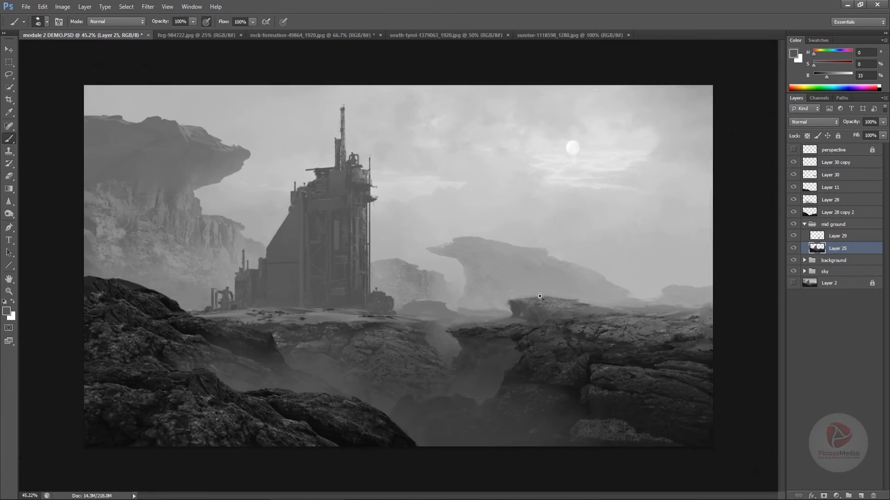
alt+click(503, 306)
alt+click(498, 315)
alt+click(501, 321)
alt+click(487, 324)
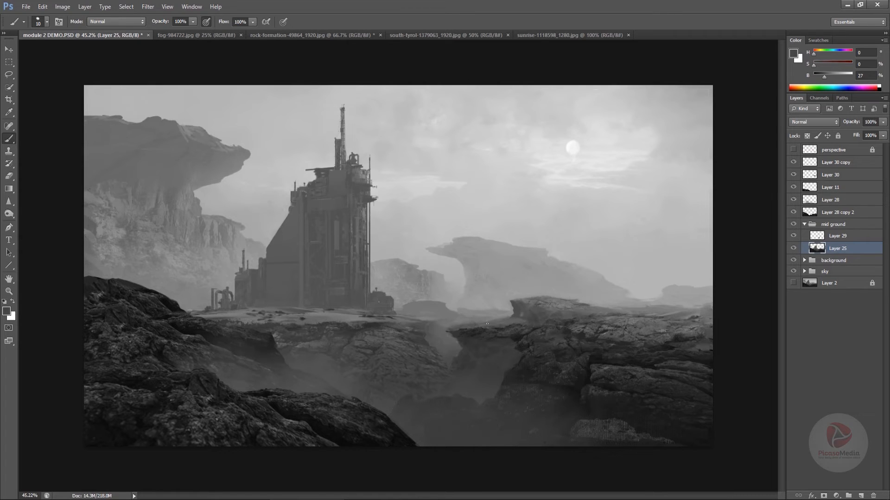
alt+click(460, 321)
alt+click(475, 327)
Refine the upper rim of the middle rock below the tower with sampled dark grays and a 10 px brush
alt+click(430, 329)
alt+click(439, 329)
alt+click(420, 326)
alt+click(365, 331)
drag(368, 325, 397, 325)
alt+click(395, 324)
alt+click(368, 324)
Touch up the base of the raised ledge and the rock rim beside the gap with small strokes of sampled gray
alt+click(510, 317)
alt+click(497, 332)
alt+click(490, 329)
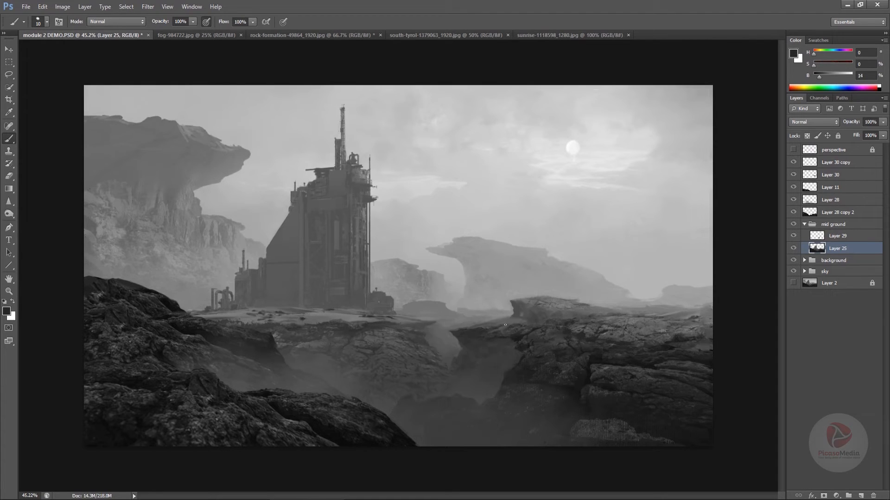
alt+click(478, 324)
alt+click(560, 326)
alt+click(570, 319)
alt+click(558, 322)
Paint sampled lighter grays along the far edge of the right rock plateau to blend it into the haze
alt+click(626, 316)
alt+click(658, 328)
alt+click(697, 299)
alt+click(678, 313)
alt+click(708, 309)
drag(557, 321, 531, 332)
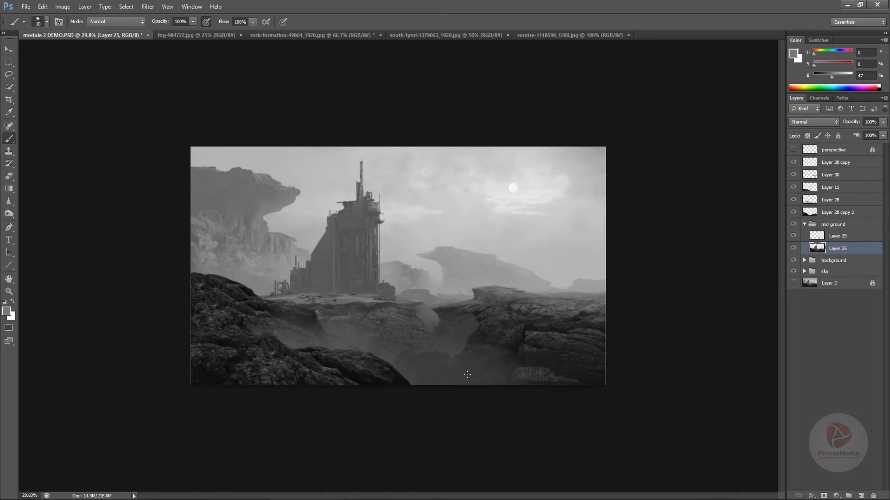
Toggle the visibility of Layer 29, Layer 25, Layer 11 and Layer 28 copy 2 to examine what each contributes
click(793, 238)
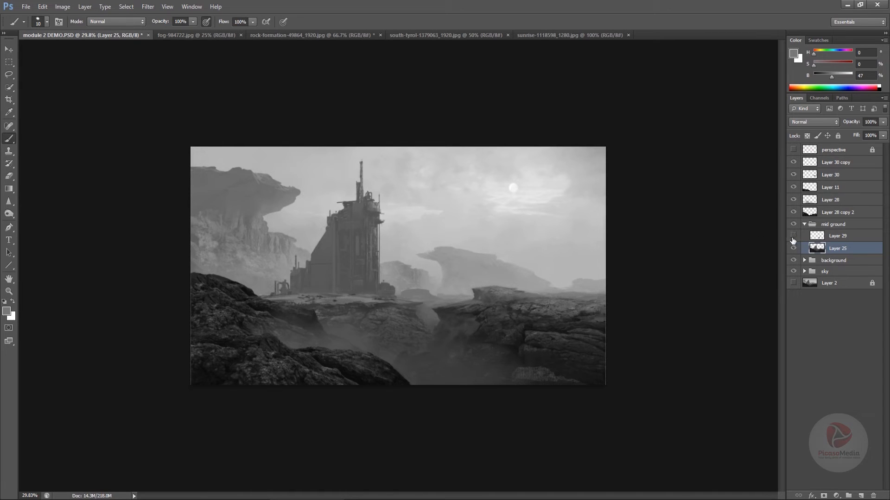
click(793, 238)
click(793, 249)
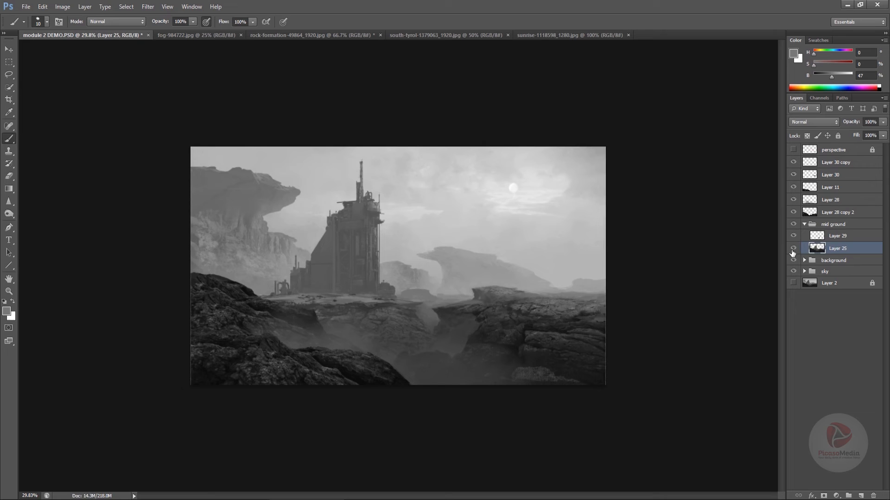
click(793, 191)
click(794, 191)
click(793, 212)
click(793, 212)
Merge the foreground layers from Layer 28 copy 2 up to Layer 30 copy into a single layer
click(793, 212)
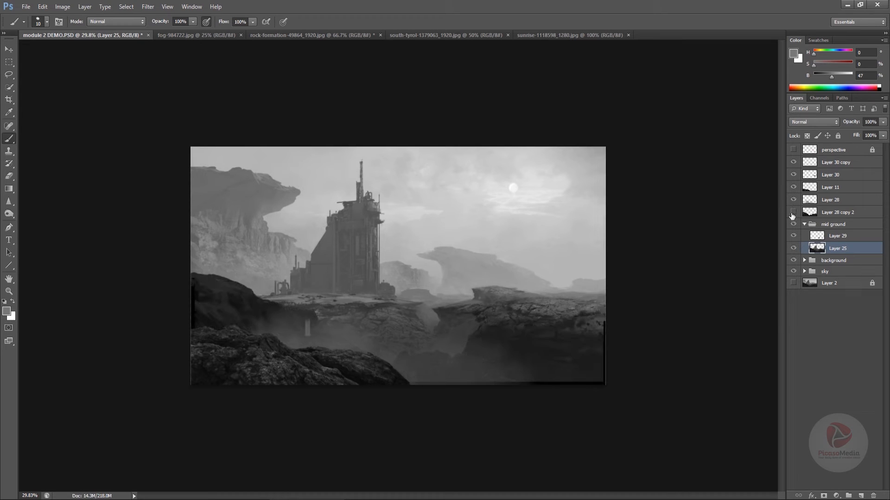
click(793, 212)
click(793, 212)
click(792, 212)
click(811, 212)
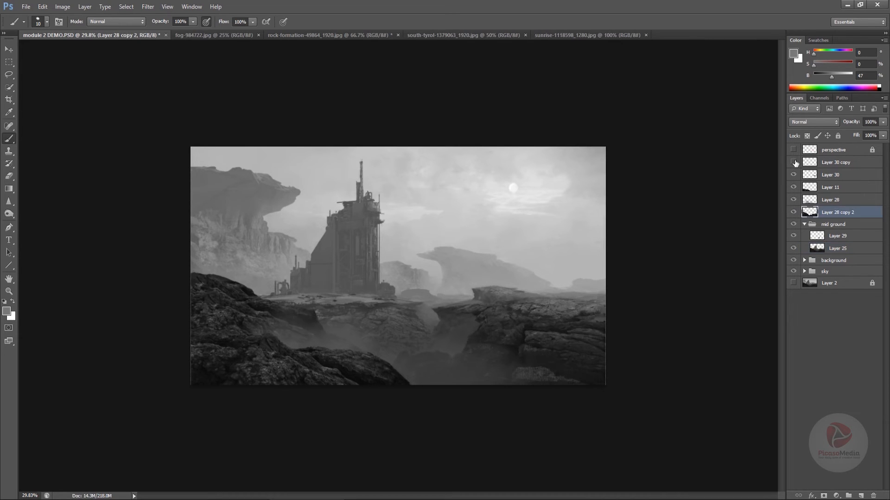
shift+click(821, 165)
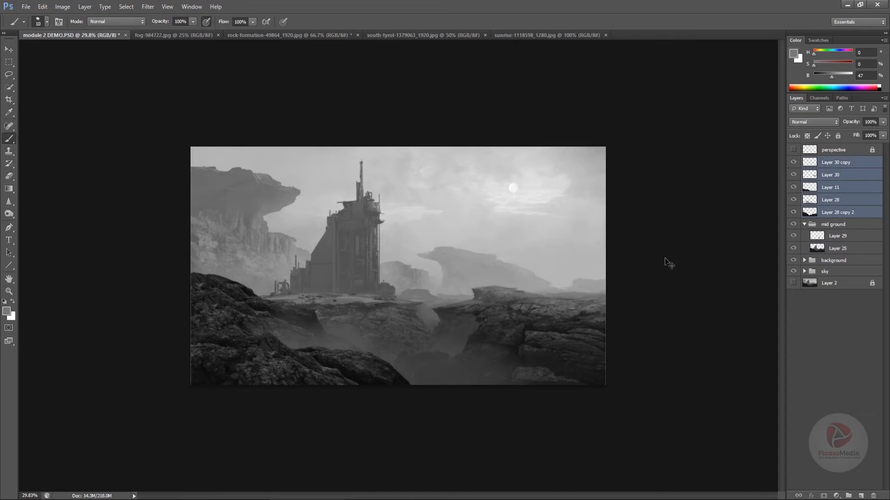
key(ctrl+e)
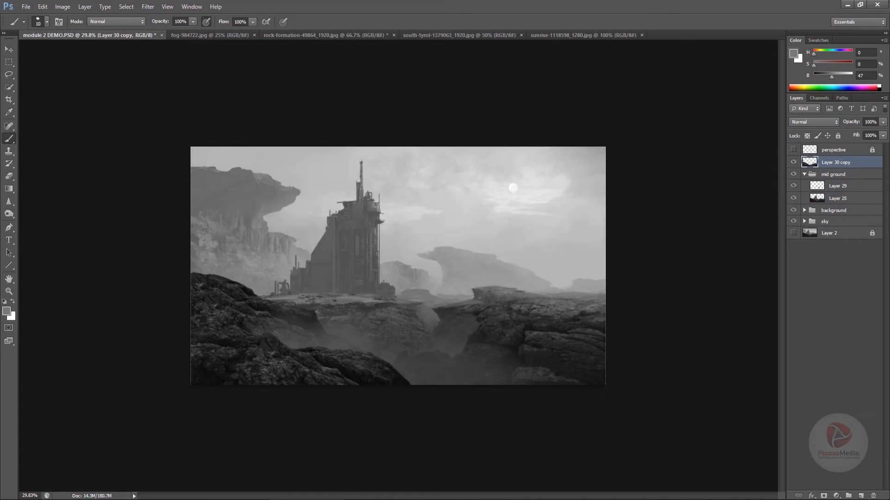
Create a new layer clipped to the merged foreground layer and set its blend mode to Darken
click(836, 496)
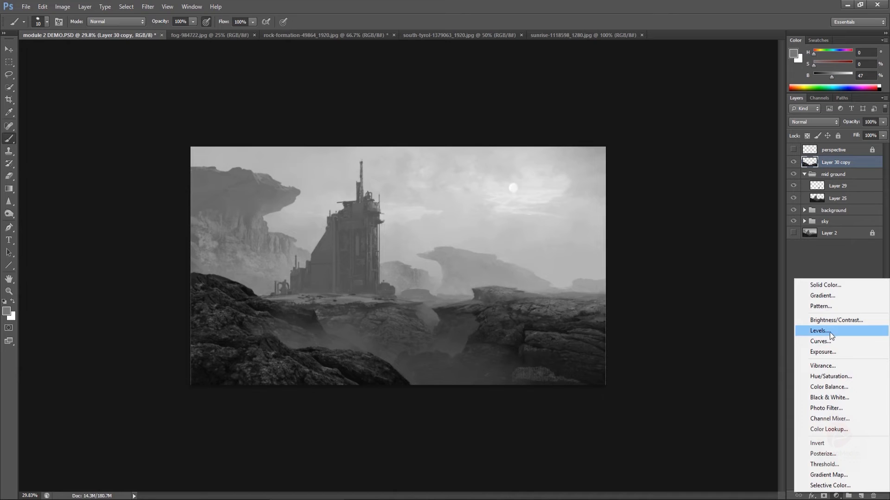
click(821, 270)
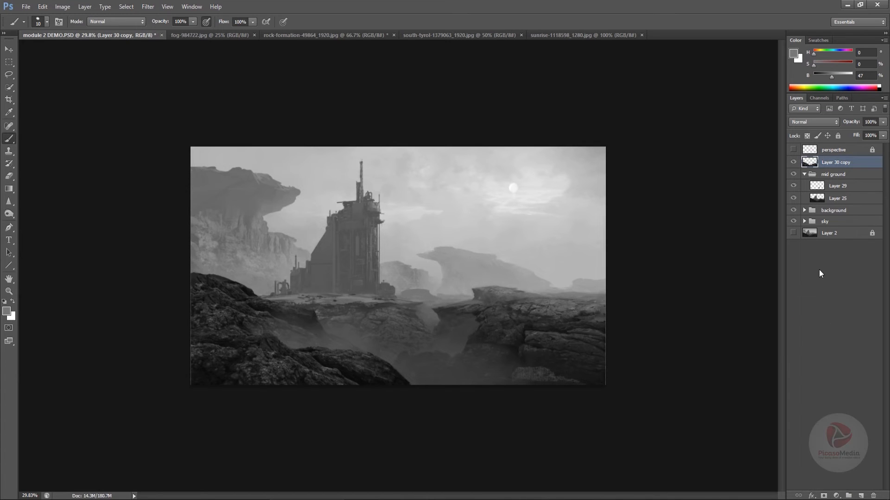
click(861, 496)
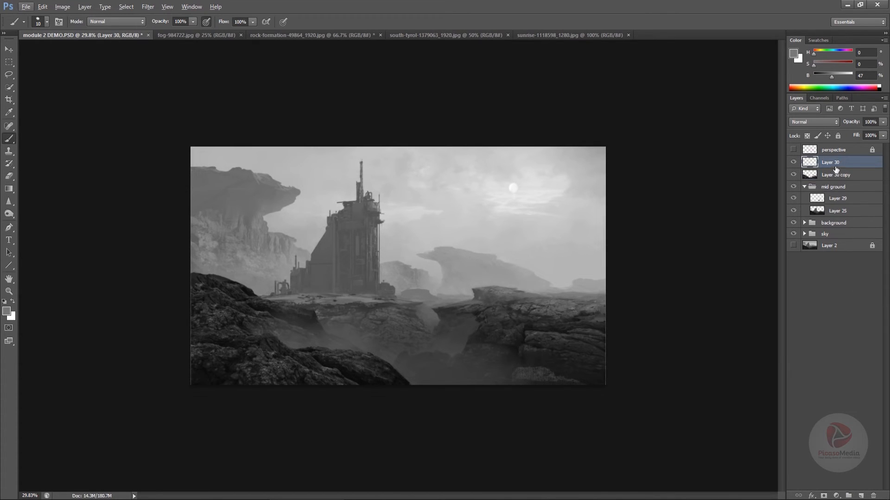
alt+click(835, 168)
click(807, 121)
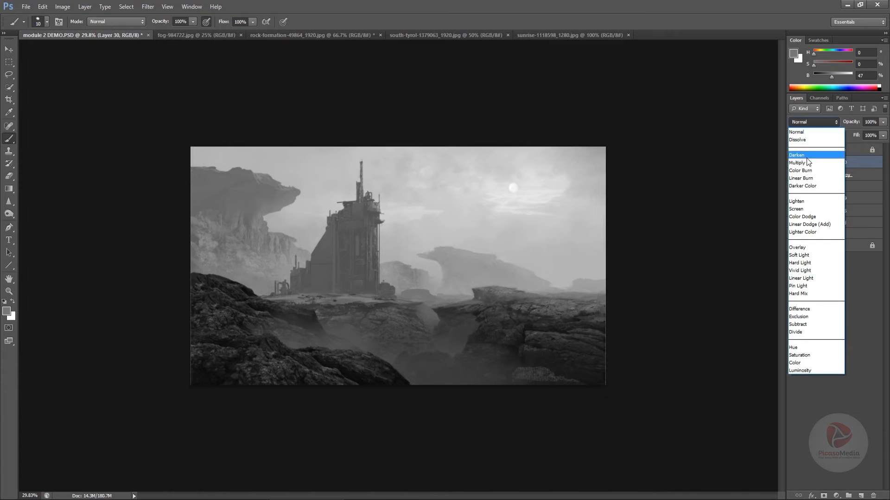
click(805, 155)
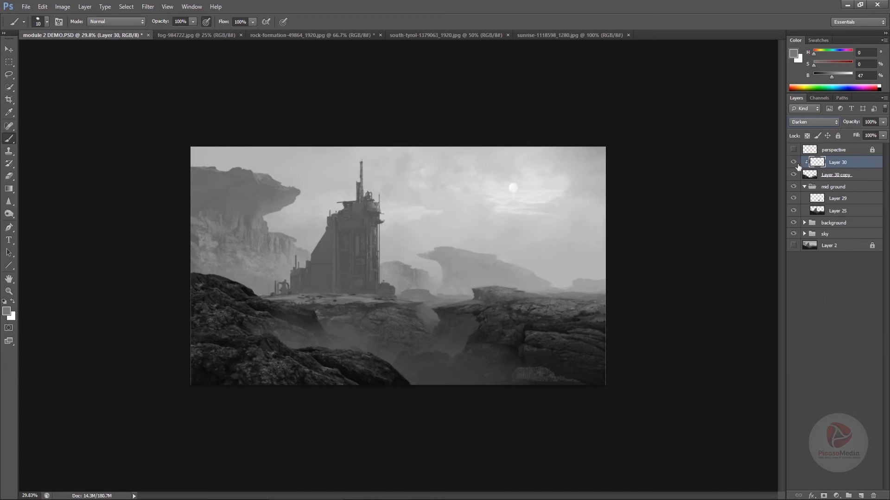
Darken the right rock plateau on the clipped layer with a soft 800 px brush in a sampled near-black
right_click(521, 329)
scroll(776, 419, down, 5)
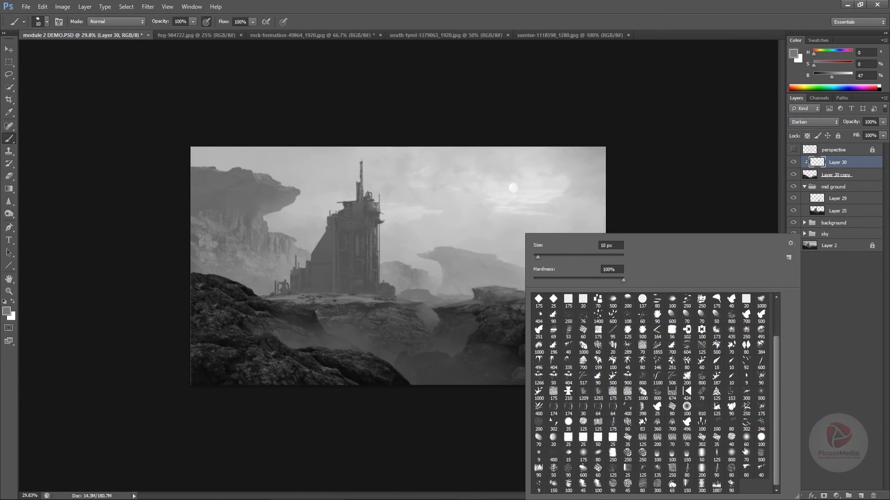
click(665, 185)
alt+click(557, 332)
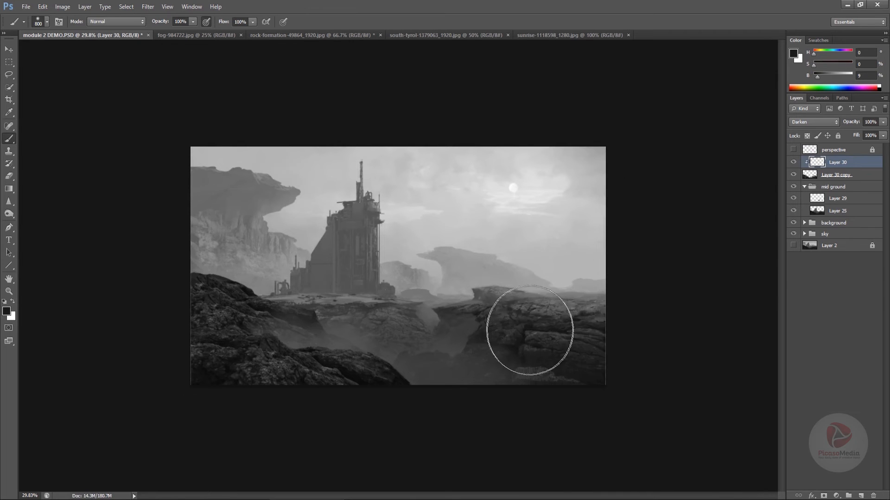
alt+click(354, 369)
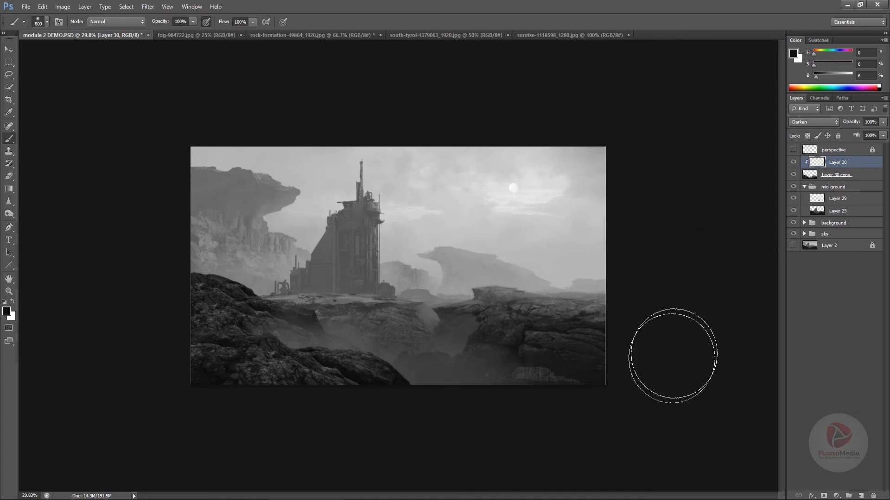
mouse_move(541, 415)
mouse_down()
mouse_move(424, 406)
mouse_move(529, 433)
mouse_move(502, 388)
mouse_move(473, 378)
mouse_move(537, 409)
mouse_up()
key(ctrl+z)
key(ctrl+z)
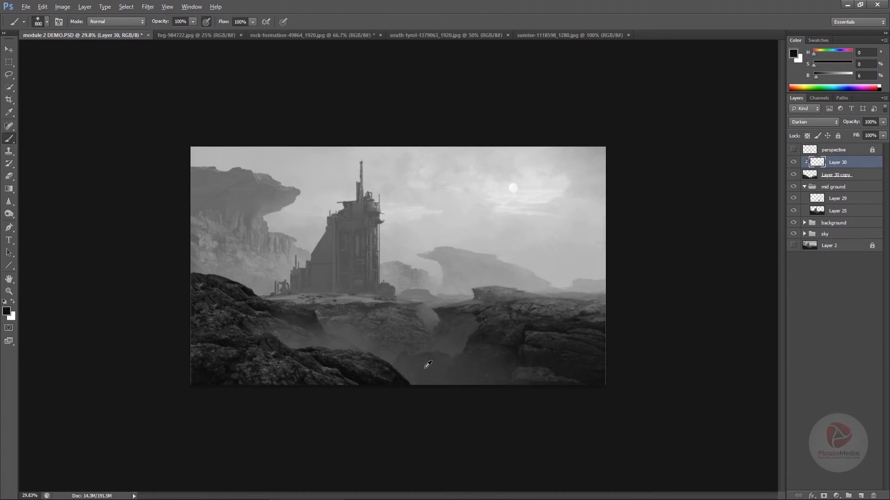
Paint sampled dark gray over the lower edge of the foreground rocks and flip the canvas horizontally
alt+click(366, 380)
drag(365, 382, 361, 382)
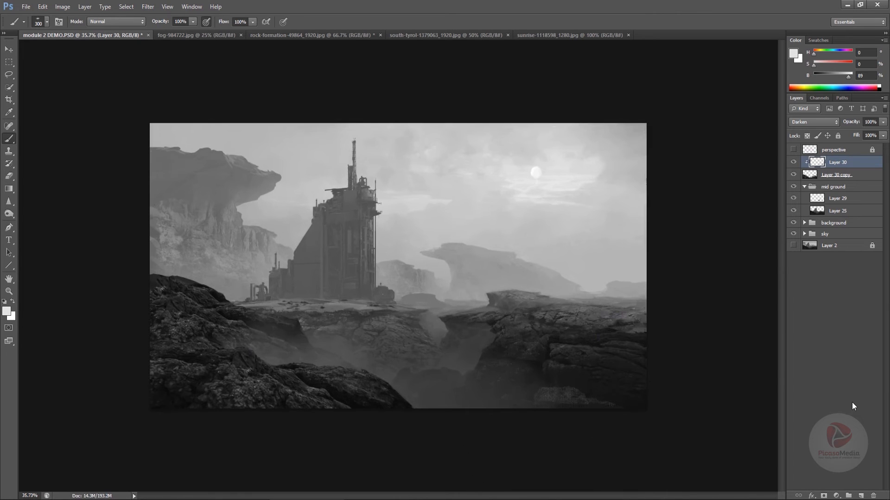
click(839, 402)
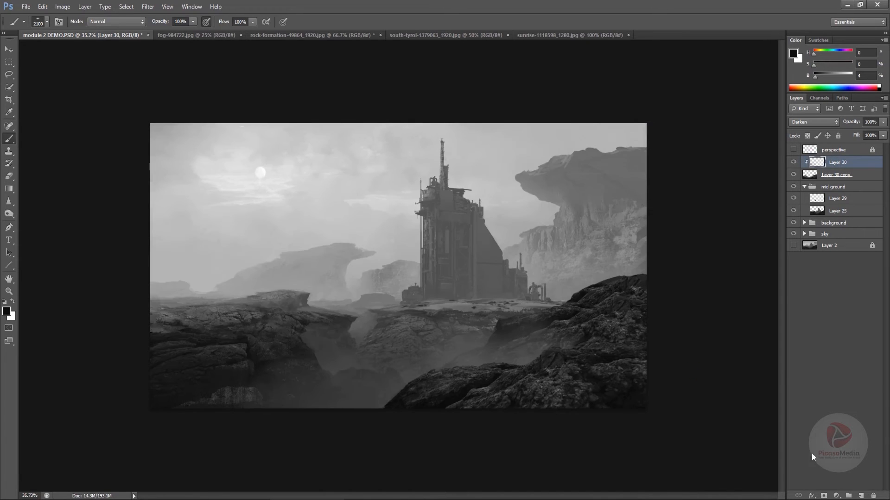
Add a Curves adjustment layer above Layer 30 and pull the lower part of the curve down to darken the shadows
key(v)
click(838, 496)
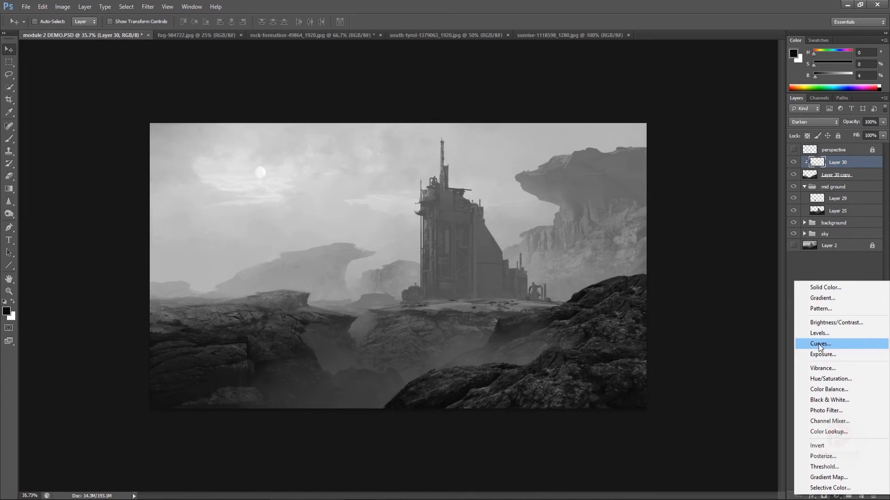
click(818, 344)
drag(647, 247, 651, 252)
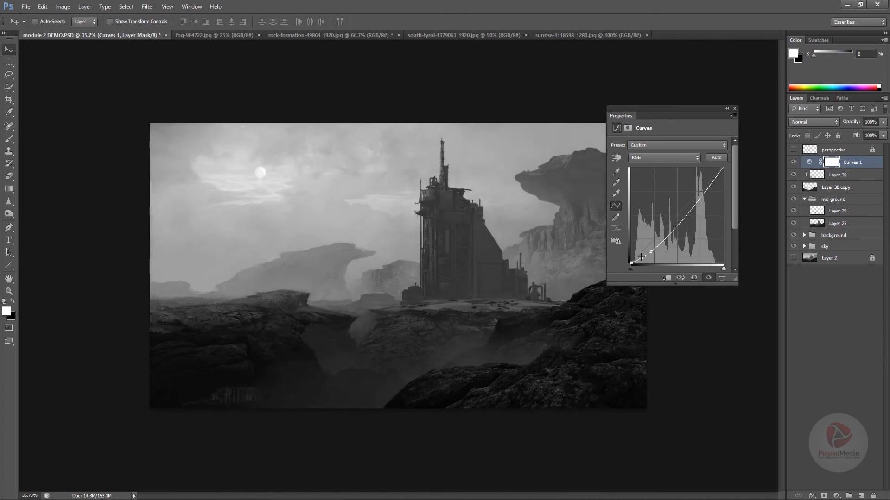
click(641, 257)
Shape the curve's midtones and highlights, lower its white point, and compare the image with and without Curves 1
drag(680, 222, 683, 225)
drag(705, 195, 712, 180)
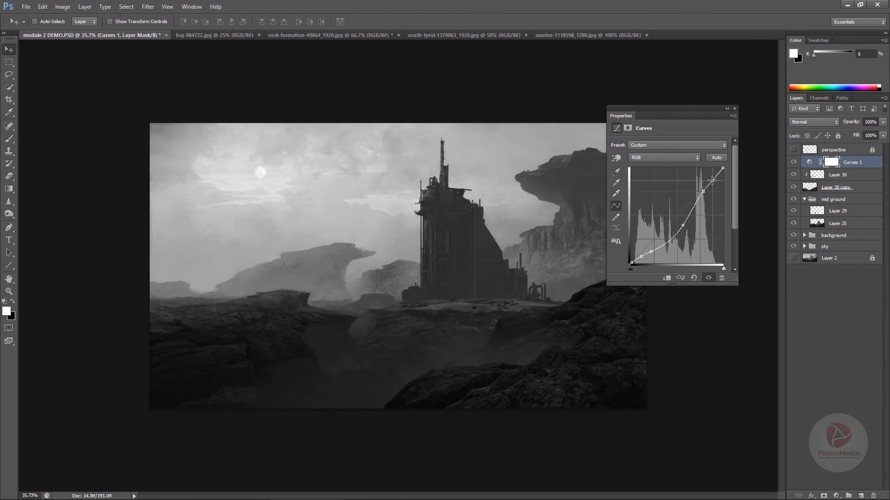
drag(684, 225, 684, 220)
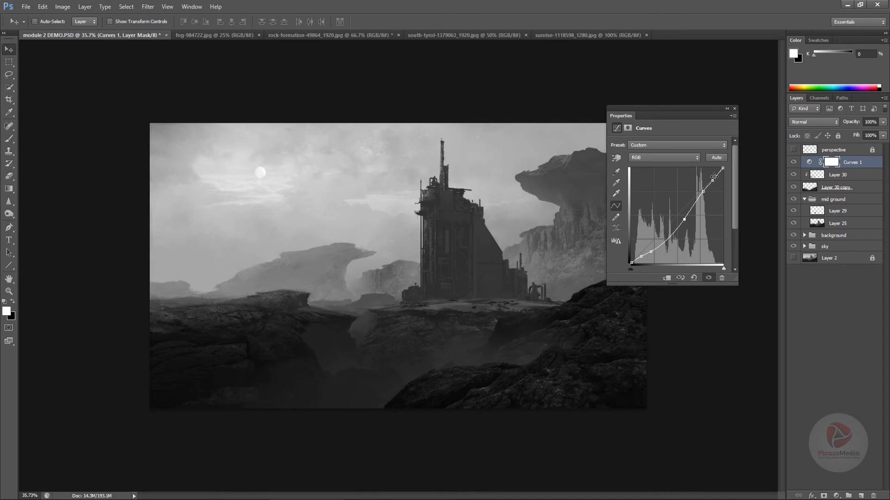
drag(723, 169, 722, 182)
click(734, 108)
click(793, 162)
click(793, 162)
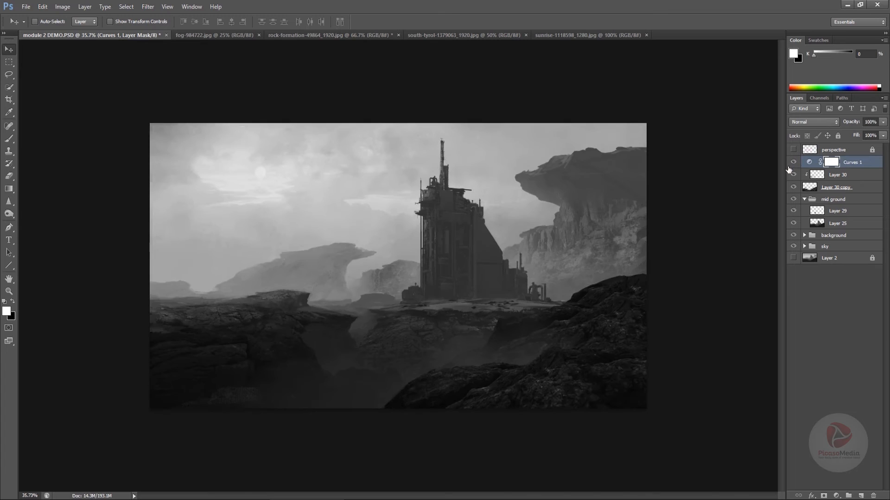
Lay a sampled mid-gray gradient across the lower right of Layer 4 in the sky group
click(805, 246)
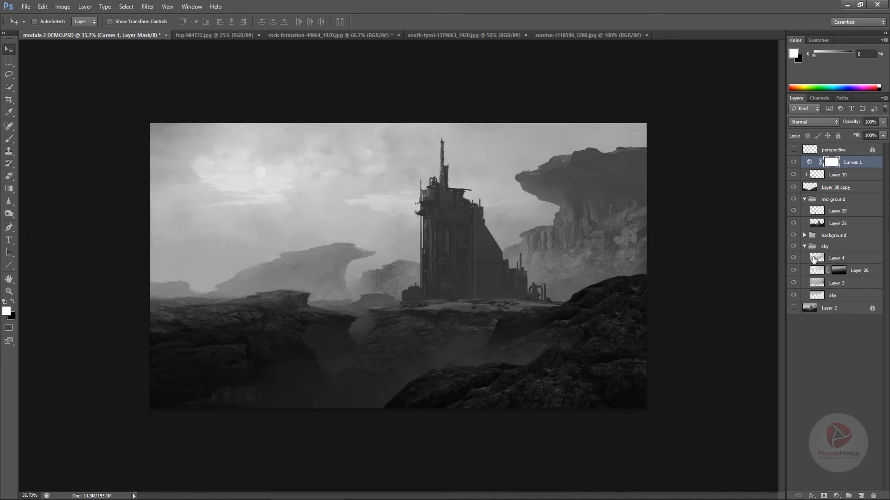
click(827, 261)
key(g)
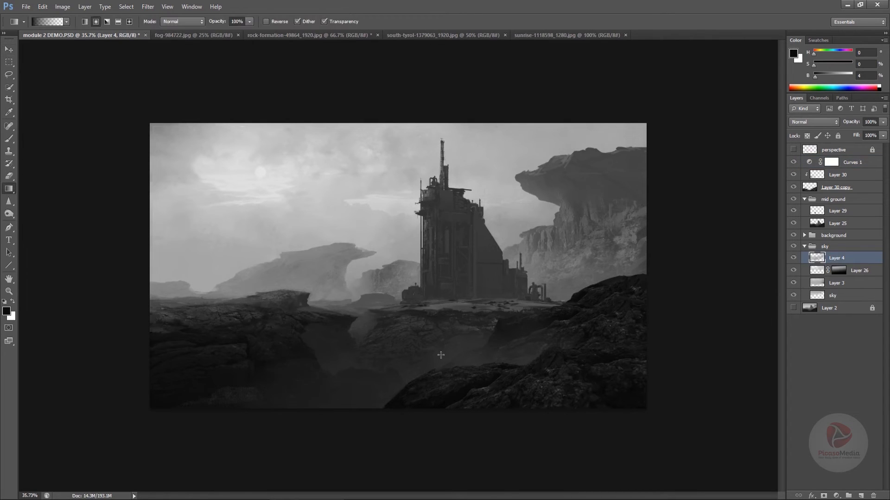
alt+click(441, 318)
click(85, 22)
drag(662, 436, 519, 231)
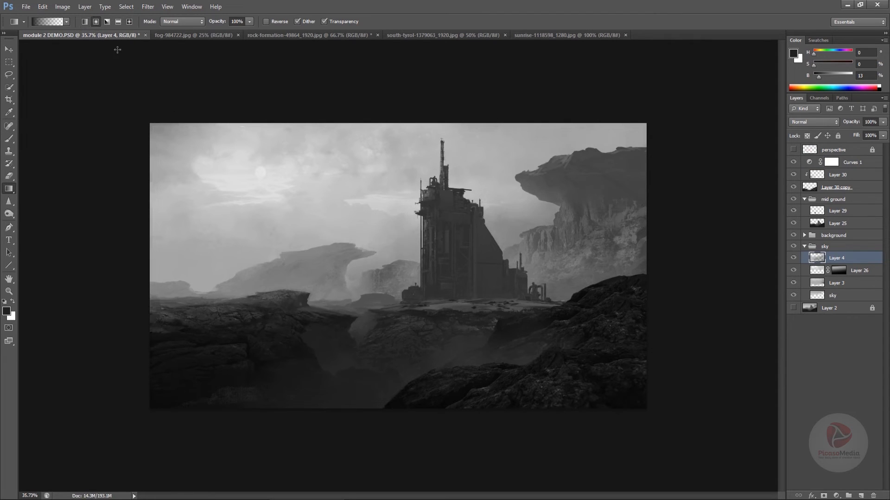
drag(614, 409, 483, 175)
key(ctrl+z)
scroll(741, 369, down, 4)
alt+click(526, 261)
drag(746, 424, 532, 268)
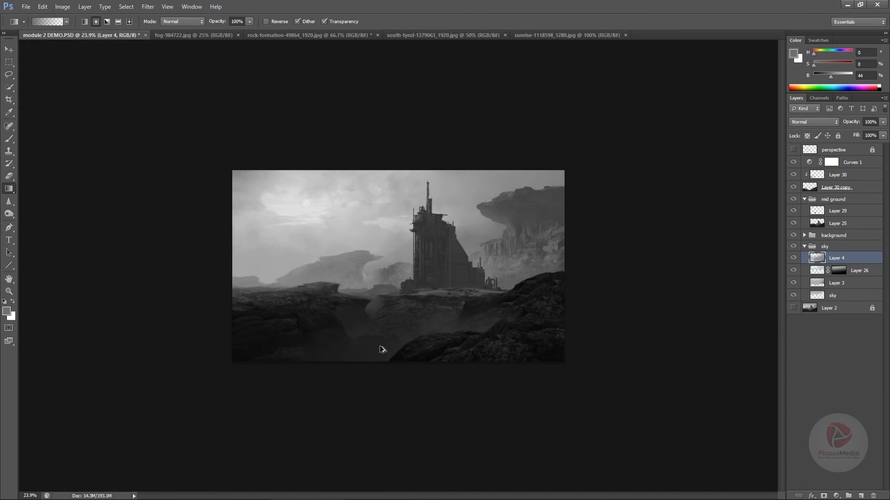
Add sampled lighter gray gradients along the left horizon on Layer 4 to build up haze
drag(217, 425, 324, 212)
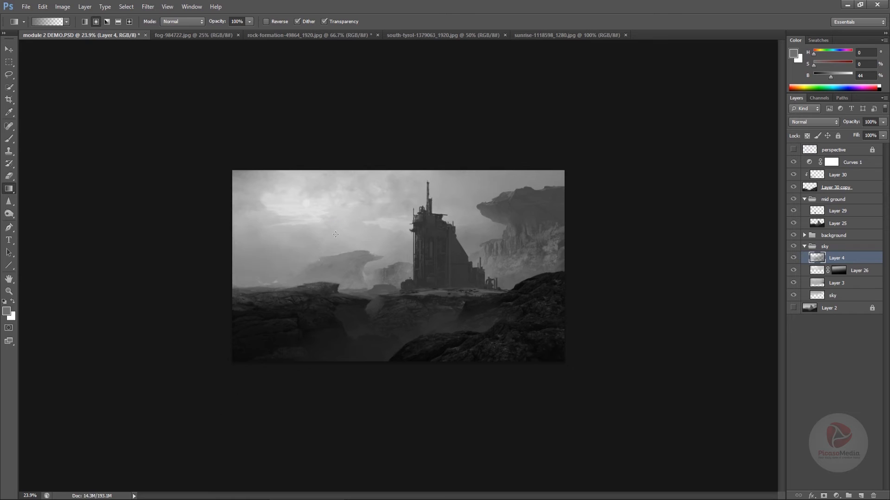
key(ctrl+z)
alt+click(267, 280)
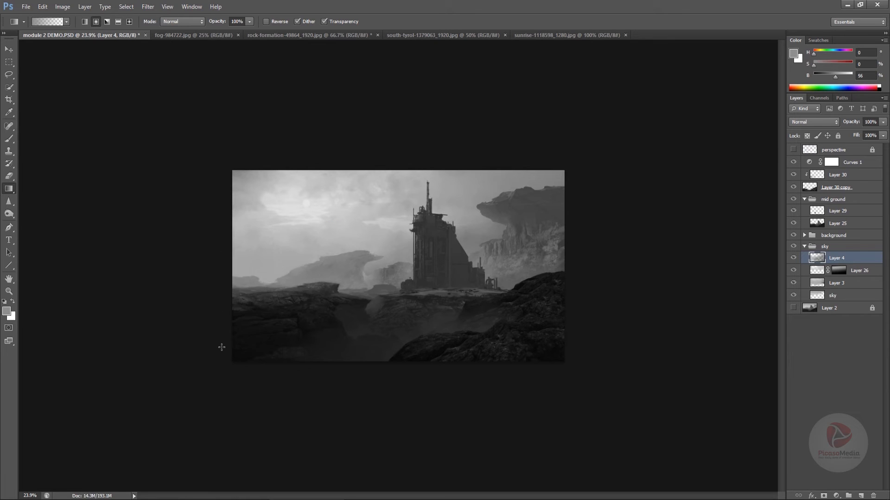
drag(280, 288, 283, 286)
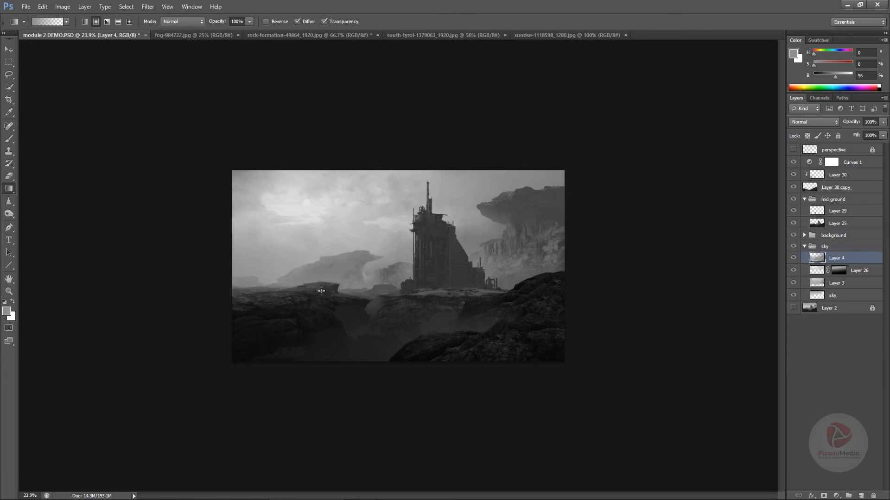
drag(307, 331, 320, 321)
Soften the gradient haze on Layer 4 across the left sky and around the tower with a very large soft eraser
key(e)
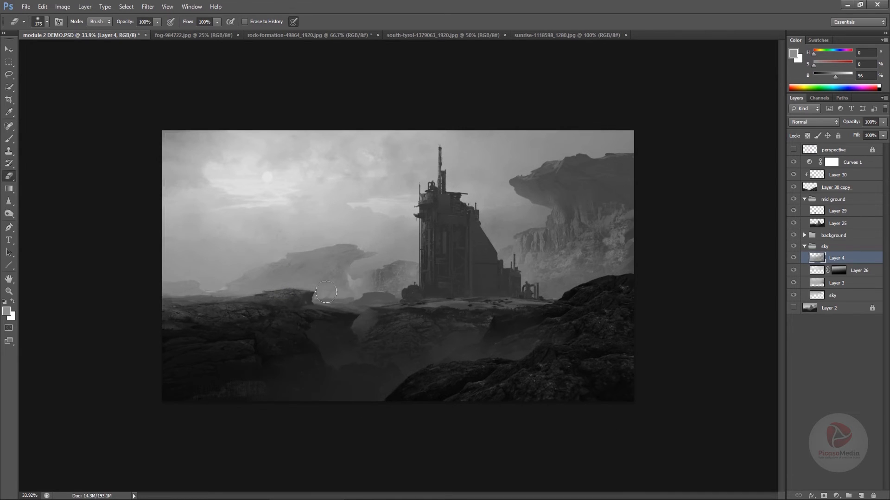
key(bracketright)
key(bracketright)
key(bracketright)
key(bracketright)
key(bracketright)
key(bracketright)
key(bracketright)
key(bracketright)
key(bracketright)
key(bracketright)
key(bracketright)
key(bracketright)
key(bracketright)
key(bracketright)
key(bracketright)
key(bracketright)
key(bracketright)
key(bracketright)
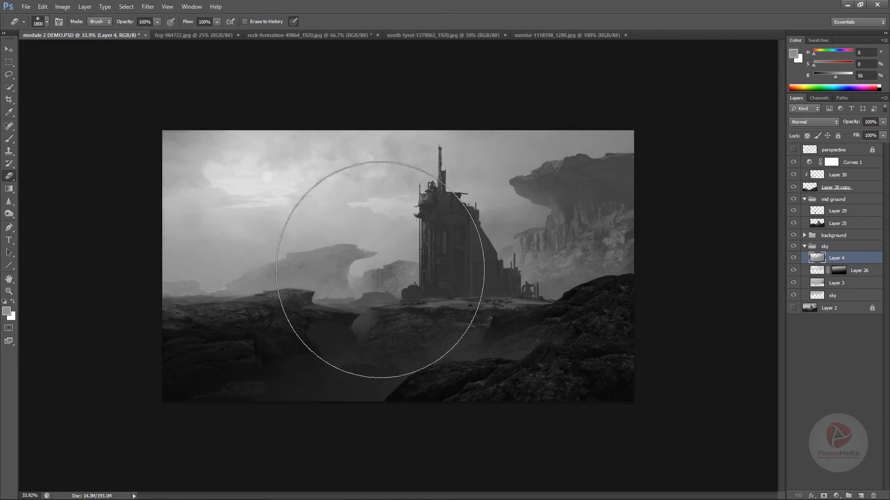
drag(378, 269, 168, 225)
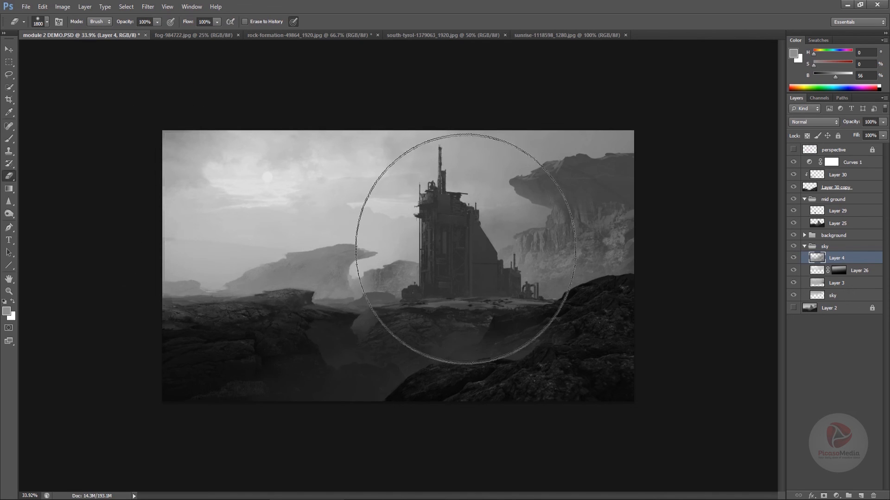
drag(465, 249, 507, 228)
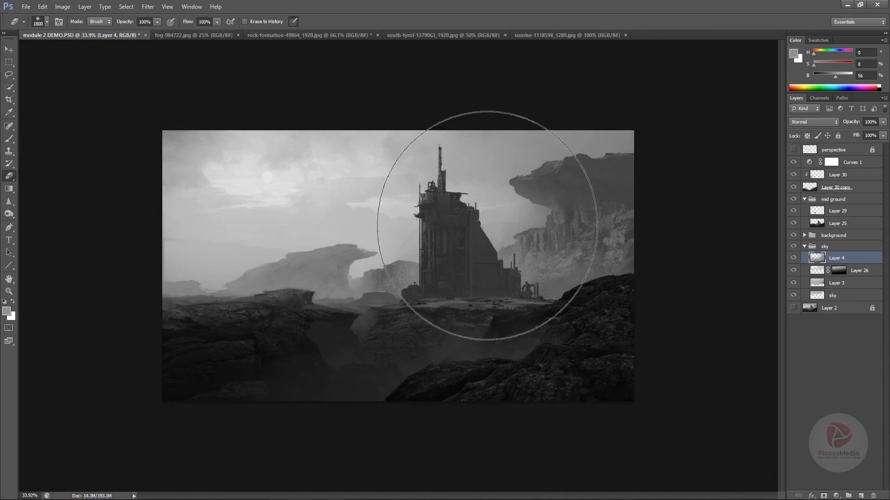
Darken the upper left of the sky on Layer 4 with a sampled gray gradient and collapse the sky group
key(g)
key(ctrl+minus)
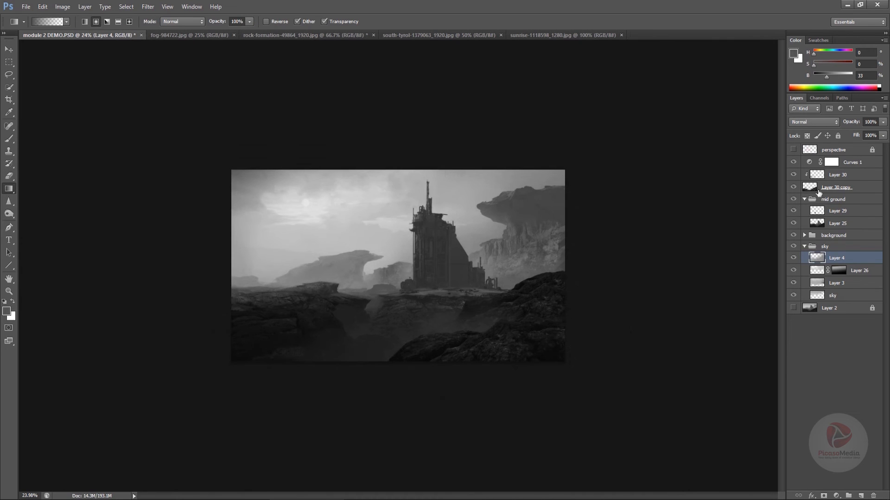
click(804, 248)
Create a new empty layer above the Curves 1 adjustment layer
key(ctrl+plus)
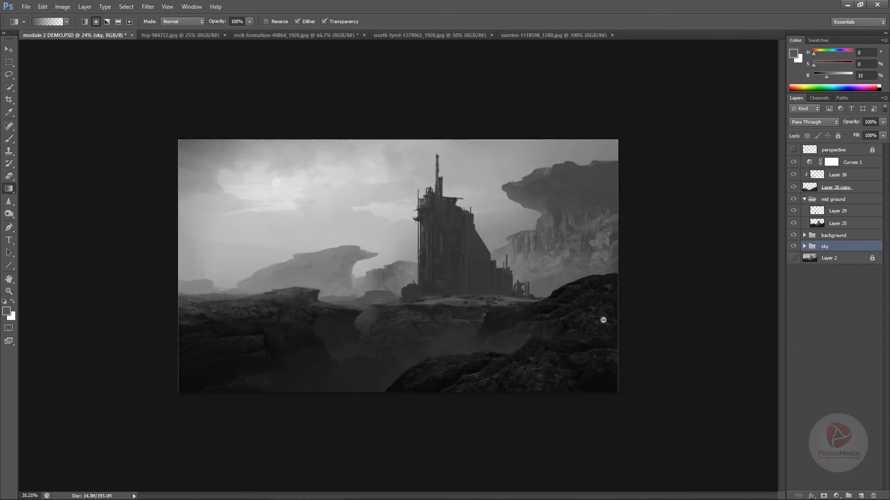
key(ctrl+minus)
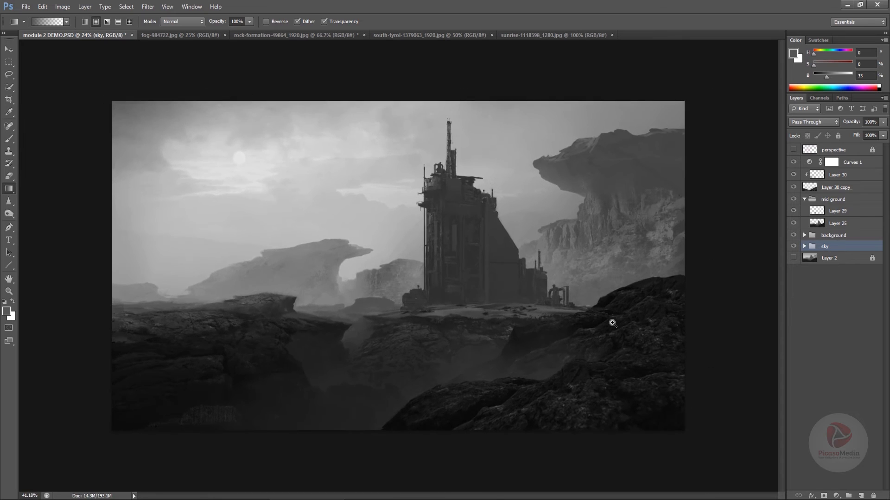
drag(599, 323, 597, 323)
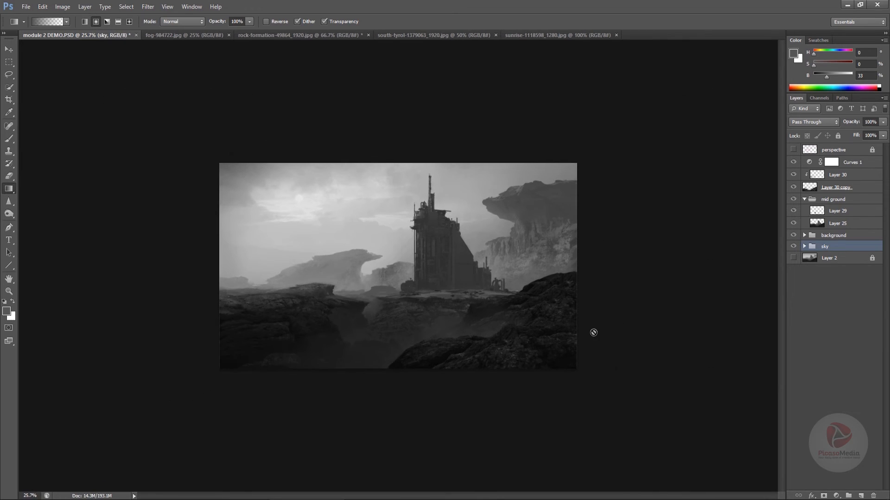
click(848, 160)
click(861, 495)
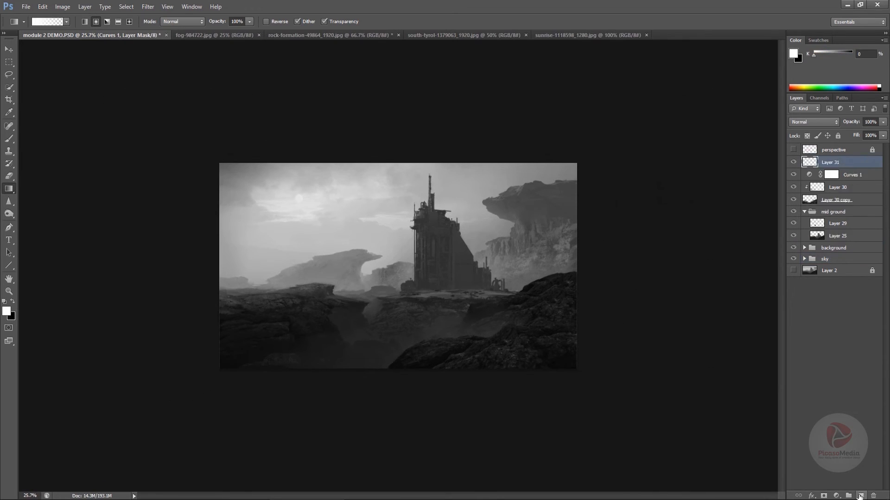
Choose the hard-edged, slanted oval 40 px brush preset for painting on Layer 31
key(b)
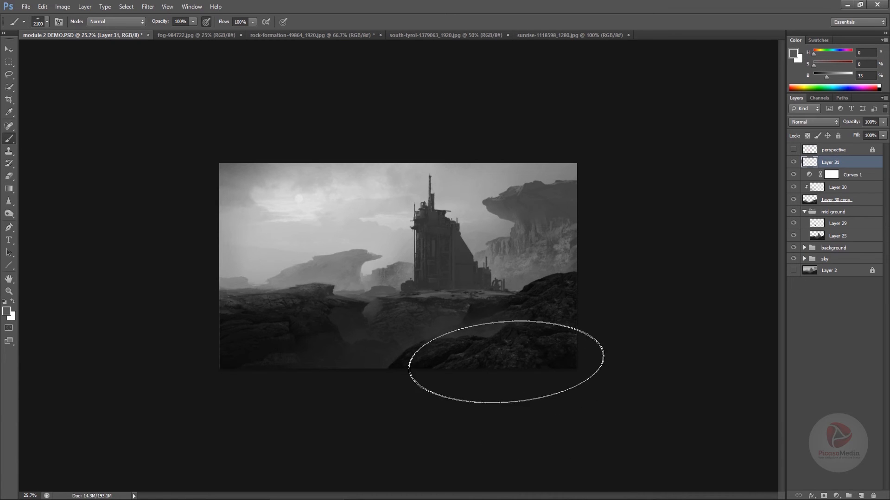
key(bracketleft)
key(bracketleft)
key(bracketleft)
key(bracketleft)
key(bracketleft)
key(bracketleft)
key(bracketleft)
key(bracketleft)
key(bracketleft)
key(bracketleft)
key(bracketleft)
key(bracketleft)
key(bracketleft)
key(bracketleft)
key(bracketleft)
key(bracketleft)
key(bracketleft)
key(bracketleft)
key(bracketleft)
key(bracketleft)
right_click(396, 323)
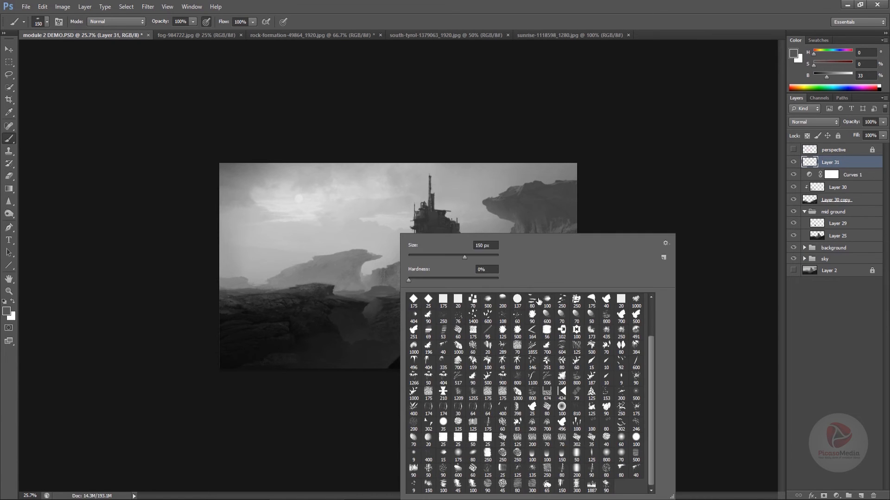
scroll(651, 316, up, 3)
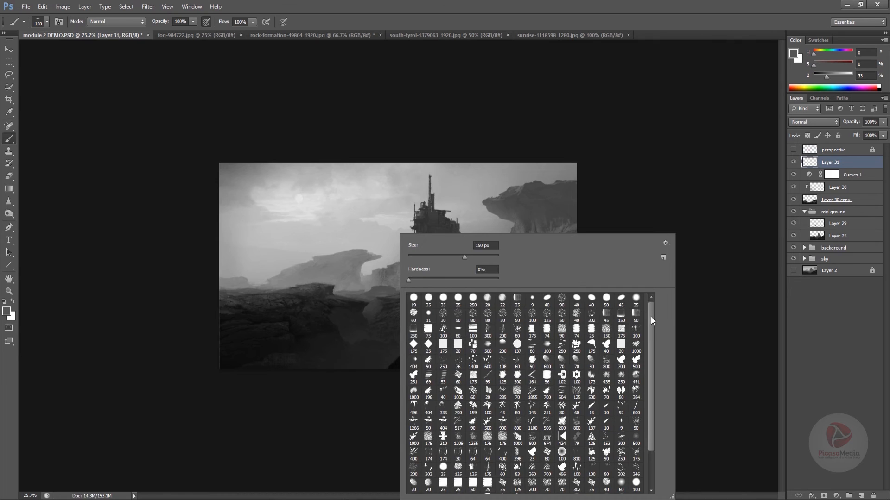
click(661, 204)
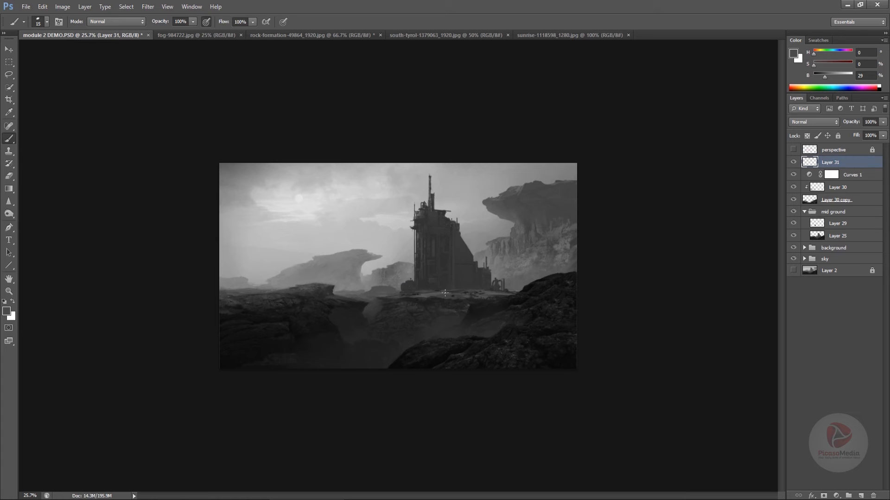
Sample near-black from the foreground rock and paint a small dark shape in the hazy gap between the foreground rocks on Layer 31
key(ctrl+plus)
alt+click(443, 389)
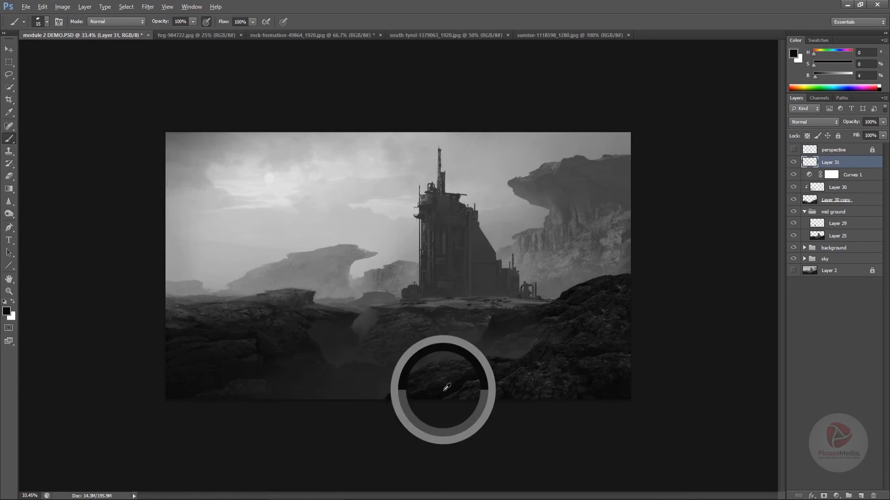
key(ctrl+plus)
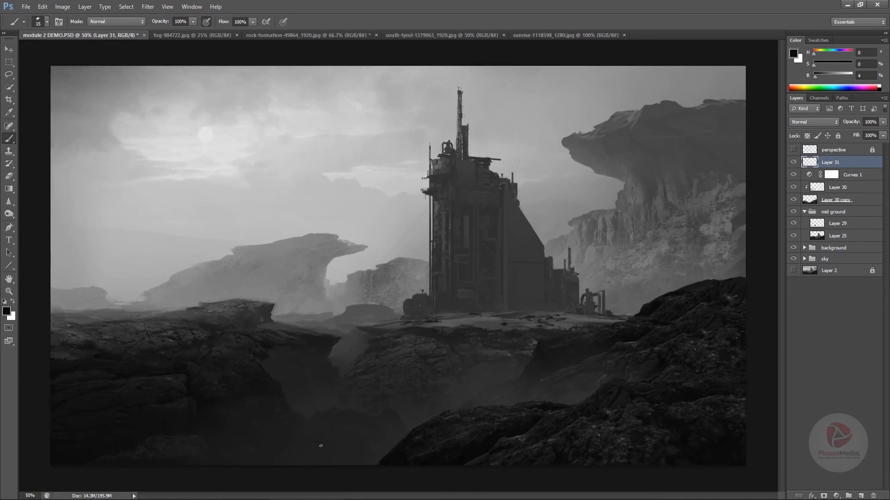
drag(323, 418, 338, 416)
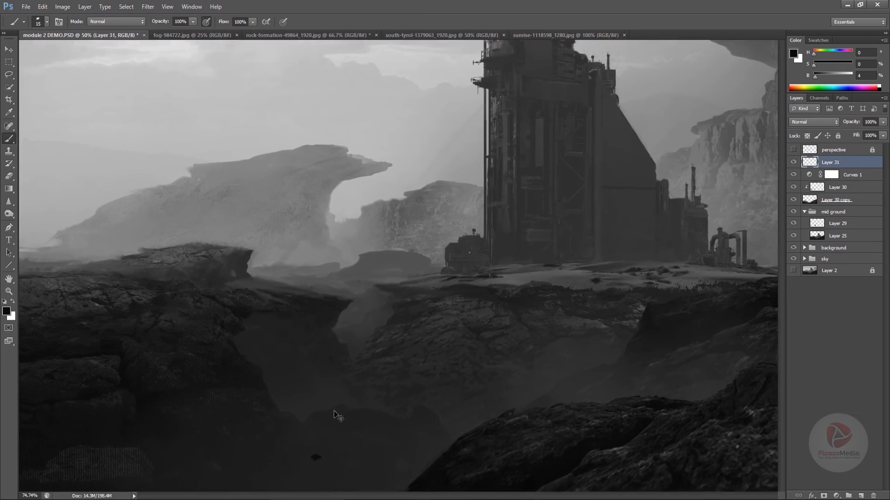
drag(303, 462, 347, 411)
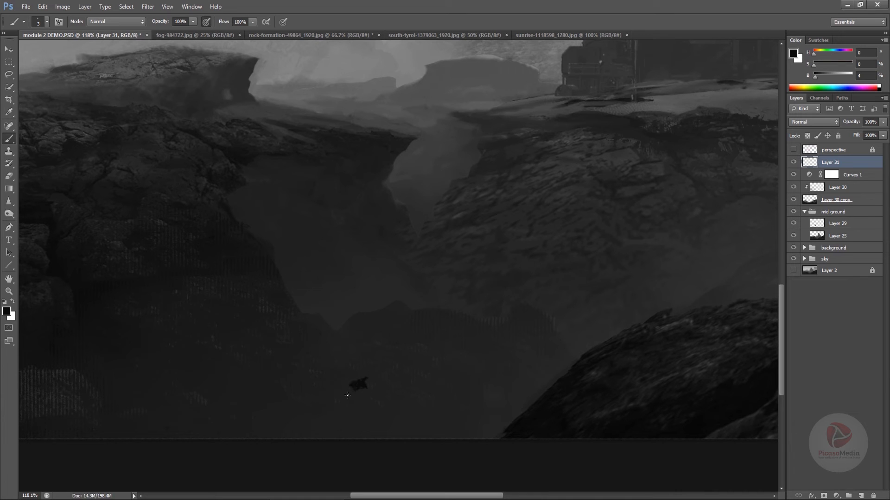
Reposition the small dark shape on Layer 31 within the hazy gap, undoing the trial copies of it
drag(377, 357, 357, 377)
key(ctrl+j)
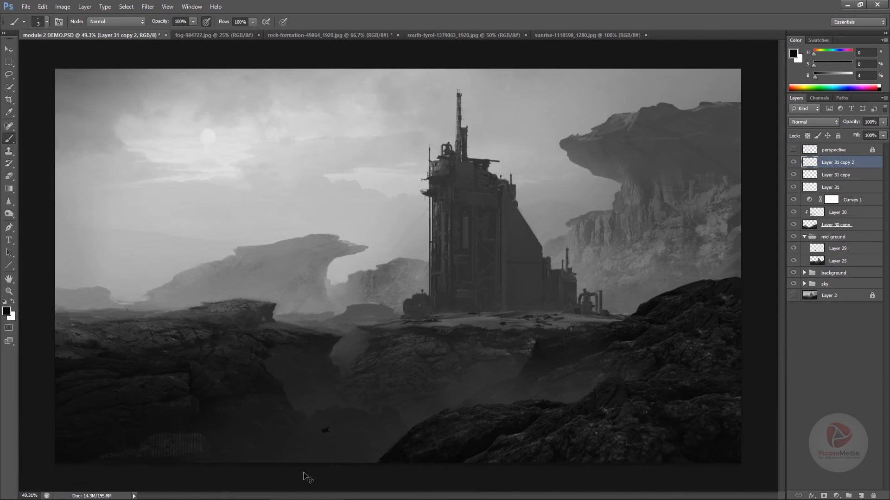
key(ctrl+z)
drag(358, 406, 358, 427)
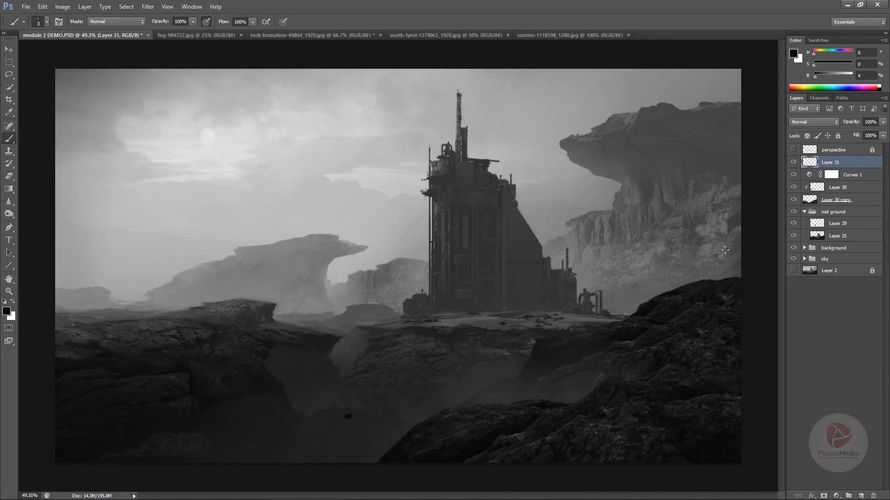
Create a new layer directly below Layer 31 and choose the crescent-shaped 491 px brush preset, sized to 77 px
click(861, 496)
right_click(367, 426)
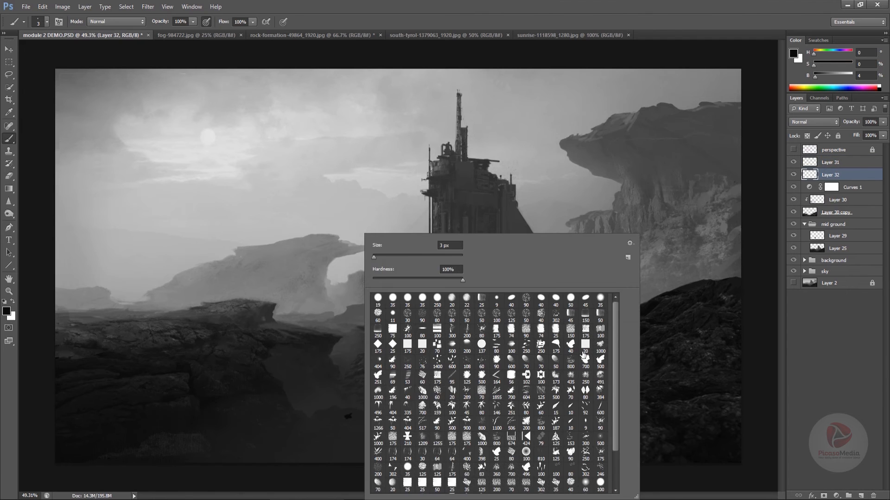
click(601, 376)
drag(428, 258, 407, 257)
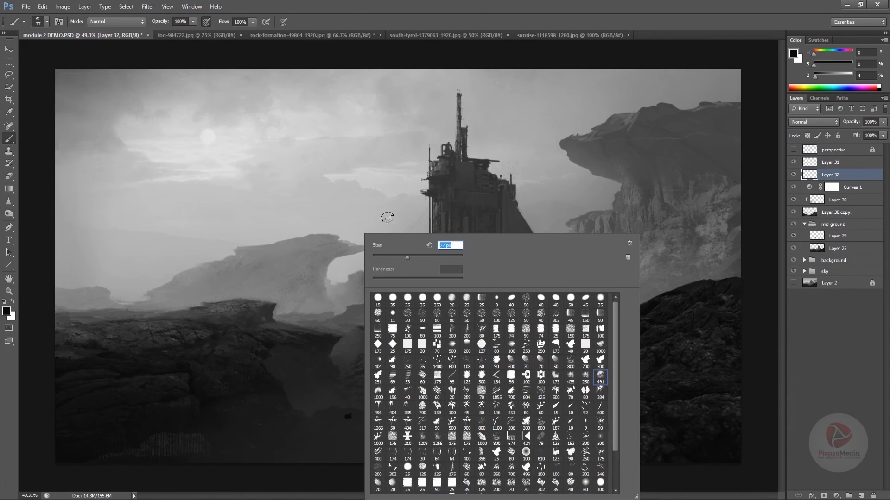
Sample light gray from the sky and paint a short tapered exhaust trail behind the small dark ship with a smaller brush
alt+click(386, 210)
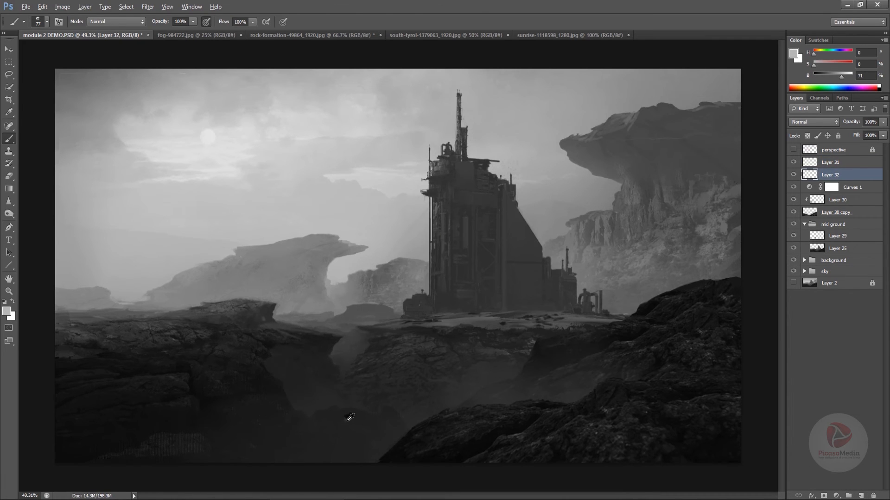
scroll(350, 417, up, 3)
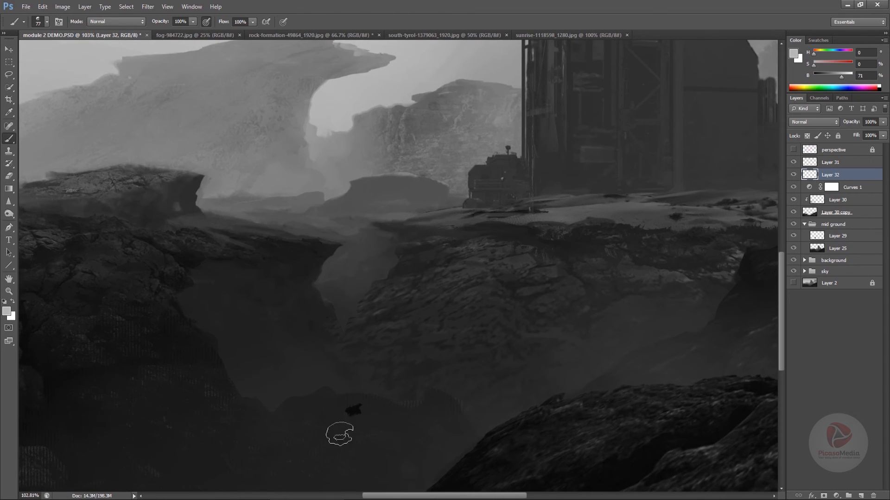
key(bracketleft)
drag(349, 417, 395, 326)
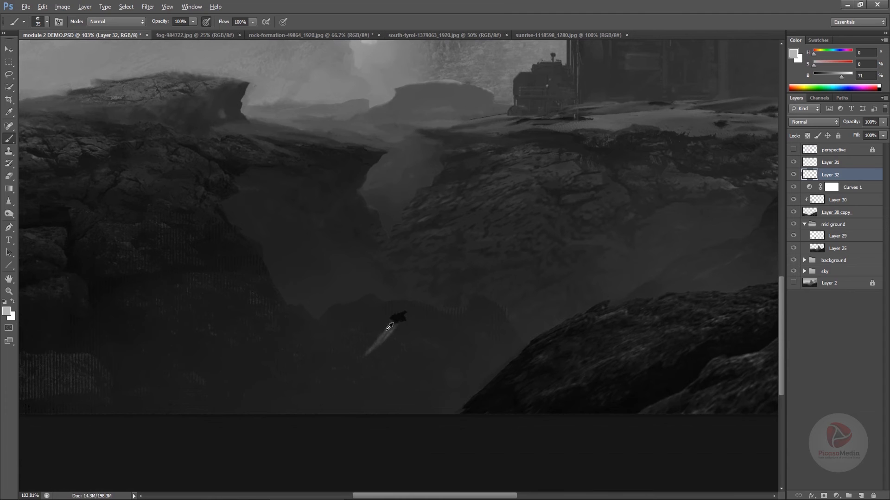
Extend the trail down to the canvas edge with sampled dark gray at 100 px, undoing strokes that do not fit
alt+click(388, 329)
drag(371, 353, 343, 386)
key(bracketright)
key(bracketright)
drag(364, 358, 304, 417)
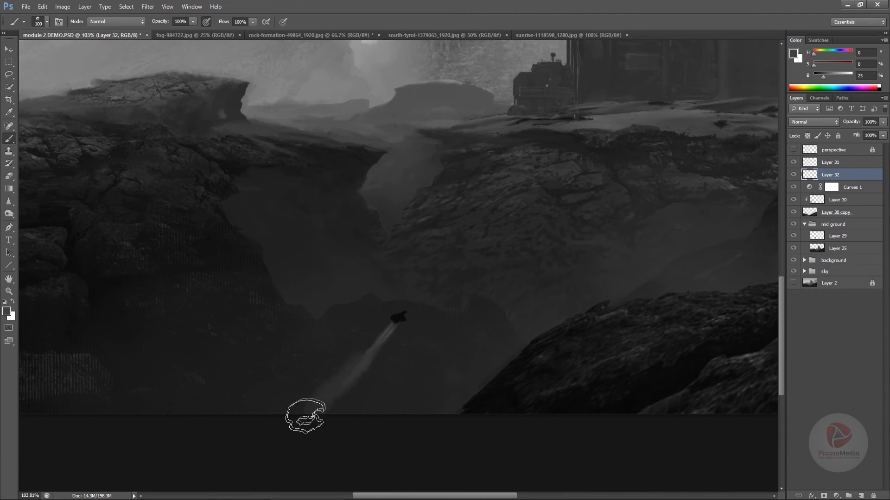
key(ctrl+z)
drag(350, 383, 278, 429)
key(ctrl+z)
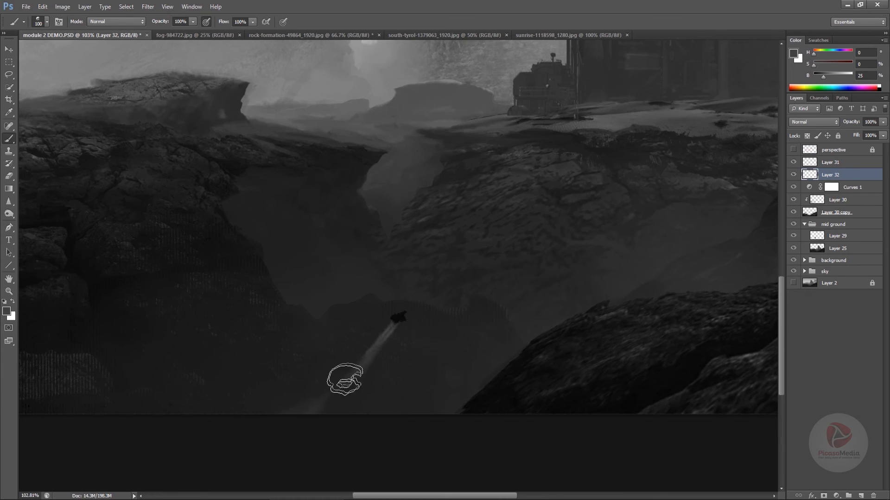
drag(359, 371, 326, 425)
drag(350, 364, 223, 425)
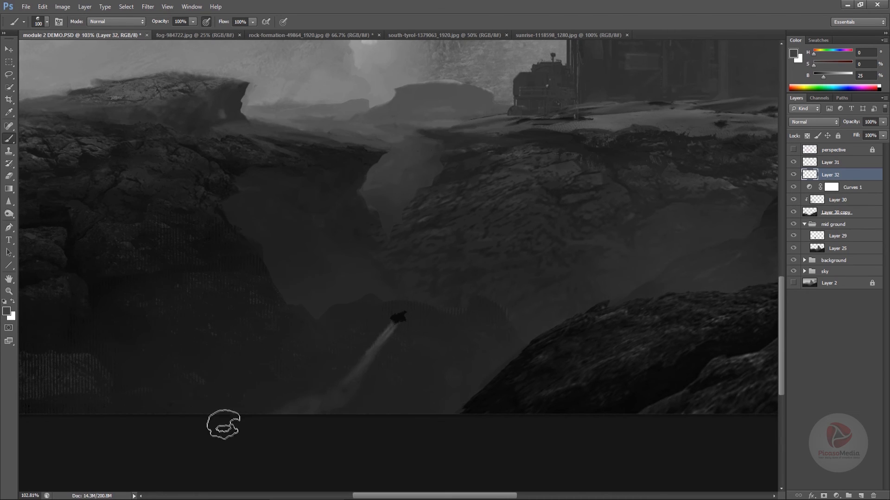
mouse_move(376, 338)
mouse_down()
mouse_move(308, 417)
mouse_move(336, 408)
mouse_up()
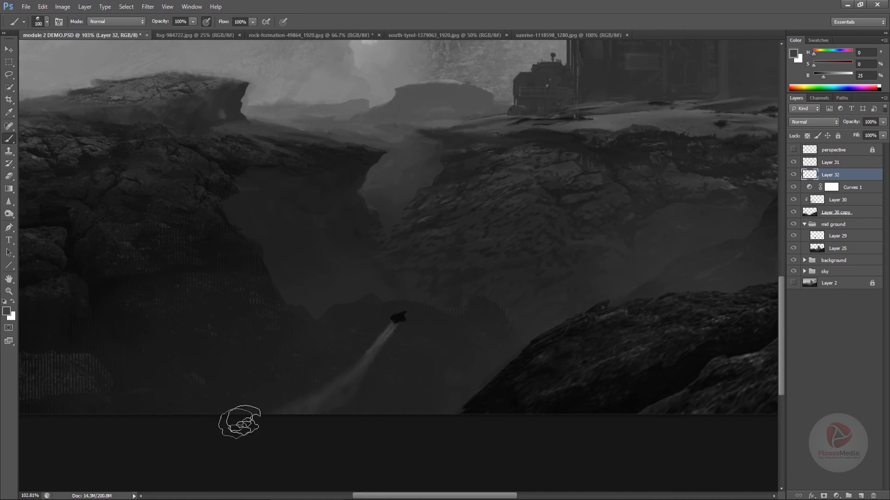
Enlarge the brush to 500 px and spread soft haze around the lower end of the exhaust trail
key(bracketright)
key(bracketright)
key(bracketright)
key(bracketright)
key(bracketright)
key(bracketright)
key(bracketright)
key(bracketright)
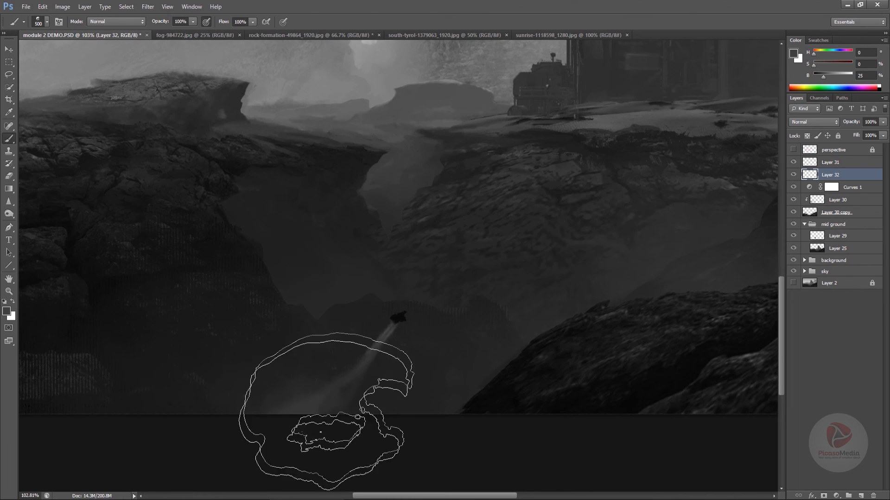
mouse_move(347, 401)
mouse_down()
mouse_move(294, 427)
mouse_move(318, 421)
mouse_move(288, 425)
mouse_move(320, 418)
mouse_up()
mouse_move(324, 406)
mouse_down()
mouse_move(310, 389)
mouse_move(277, 393)
mouse_up()
Warp the exhaust trail on Layer 32 into a smooth curve and nudge it into line beneath the ship
key(v)
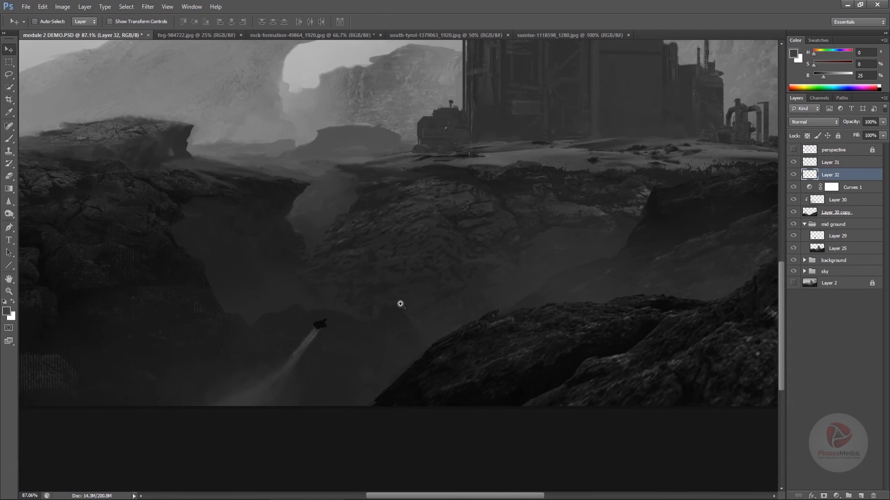
key(ctrl+t)
click(436, 24)
drag(299, 352, 341, 316)
drag(429, 300, 449, 315)
mouse_move(436, 388)
mouse_down()
mouse_move(446, 397)
mouse_move(426, 400)
mouse_up()
drag(246, 213, 285, 248)
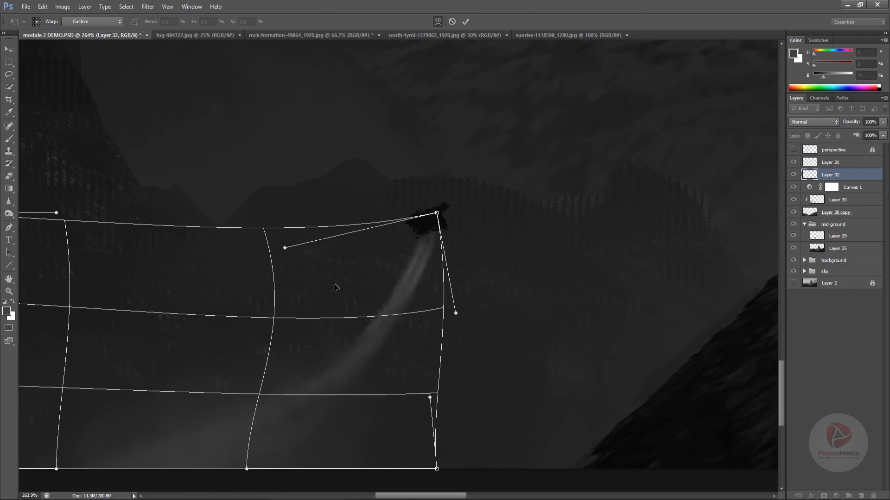
drag(364, 338, 358, 335)
drag(434, 258, 428, 260)
key(Return)
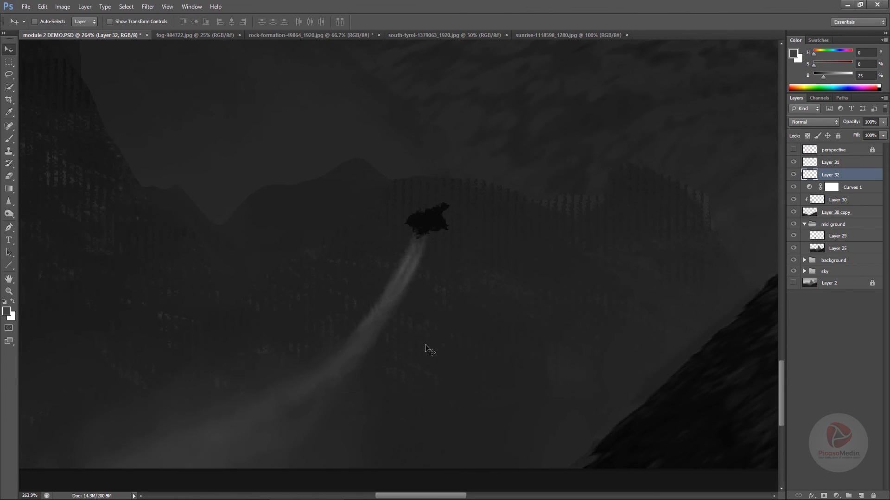
drag(468, 363, 455, 365)
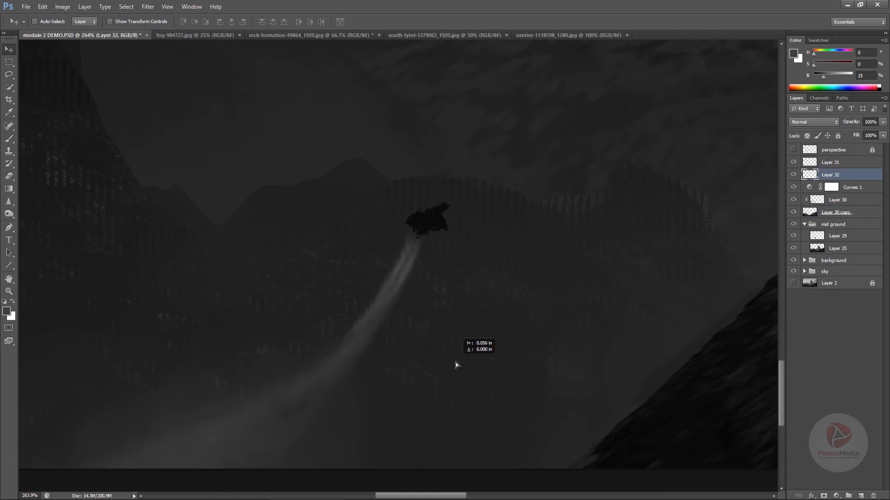
mouse_move(514, 354)
mouse_down()
mouse_move(436, 381)
mouse_move(472, 373)
mouse_up()
Lock the transparent pixels of Layer 31 and tint the ship with a sampled dark gray of 14% brightness
click(814, 165)
click(807, 136)
key(b)
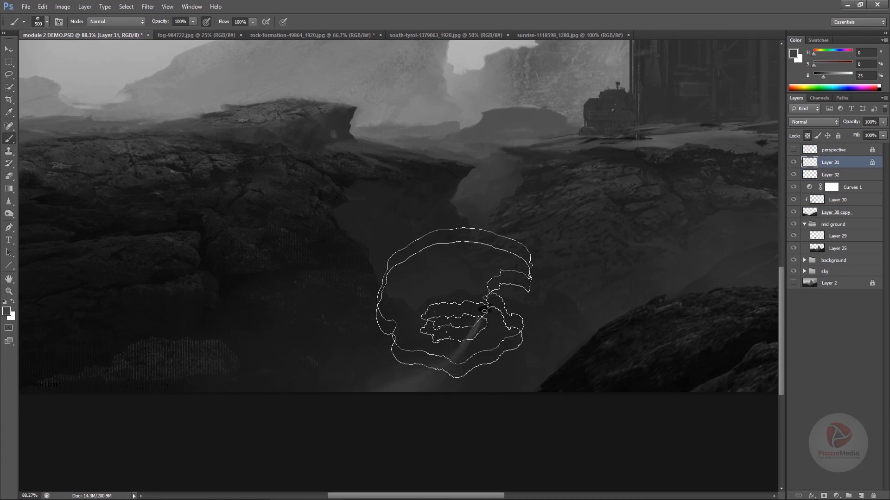
alt+click(479, 273)
mouse_move(477, 275)
mouse_down()
mouse_move(519, 427)
mouse_move(495, 361)
mouse_move(481, 366)
mouse_move(513, 359)
mouse_up()
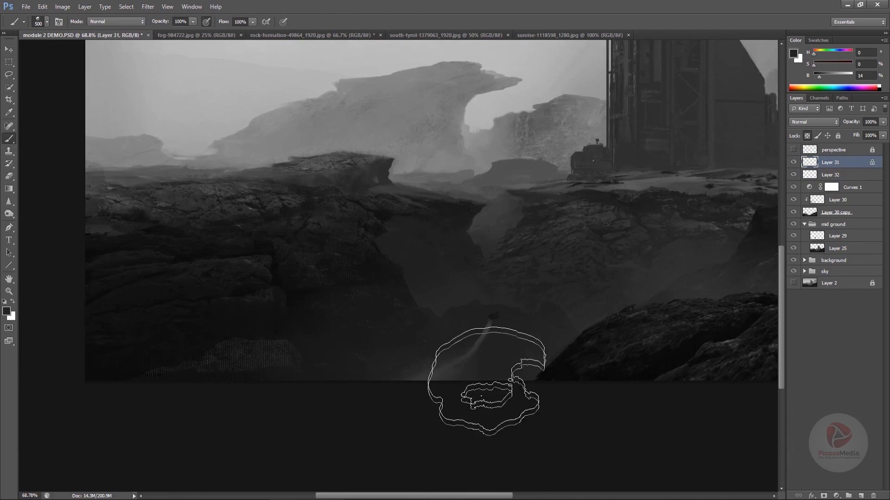
Flip the image horizontally to check the composition
ctrl+alt+click(485, 390)
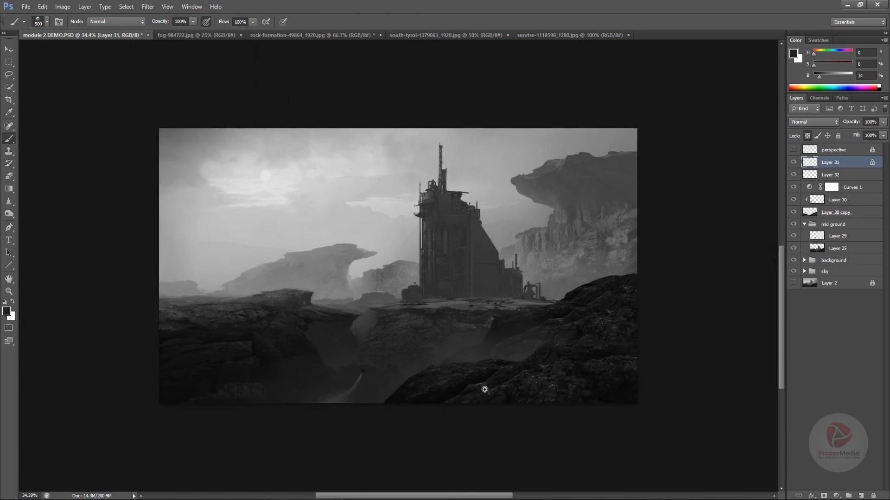
key(ctrl+shift+h)
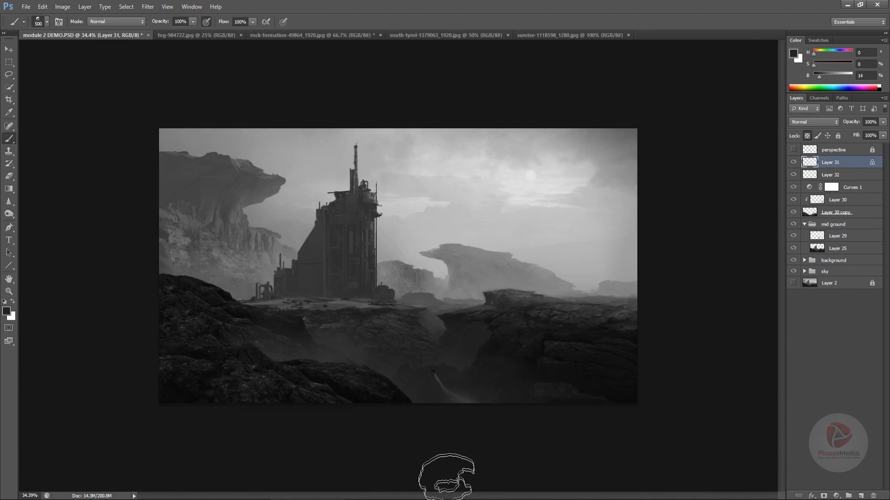
drag(410, 434, 437, 407)
Lock the transparent pixels of Layer 32 and brighten the trail near the ship with light gray sampled from the background
click(829, 179)
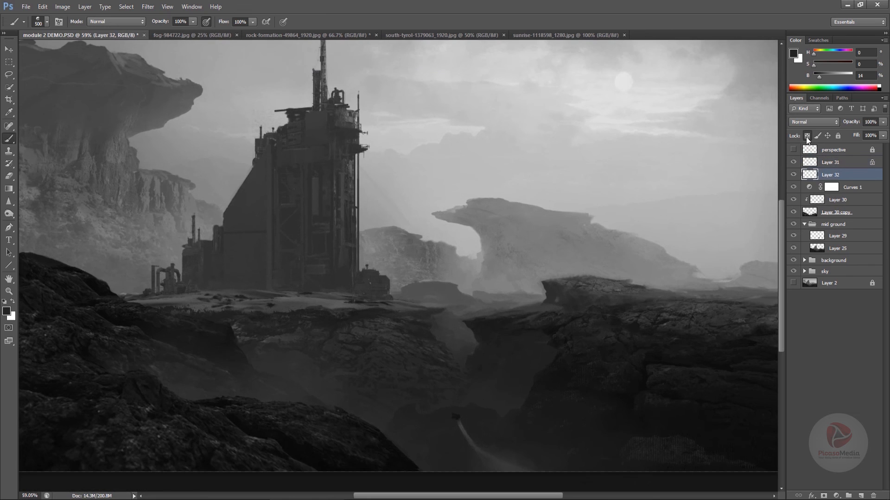
click(807, 136)
alt+click(458, 242)
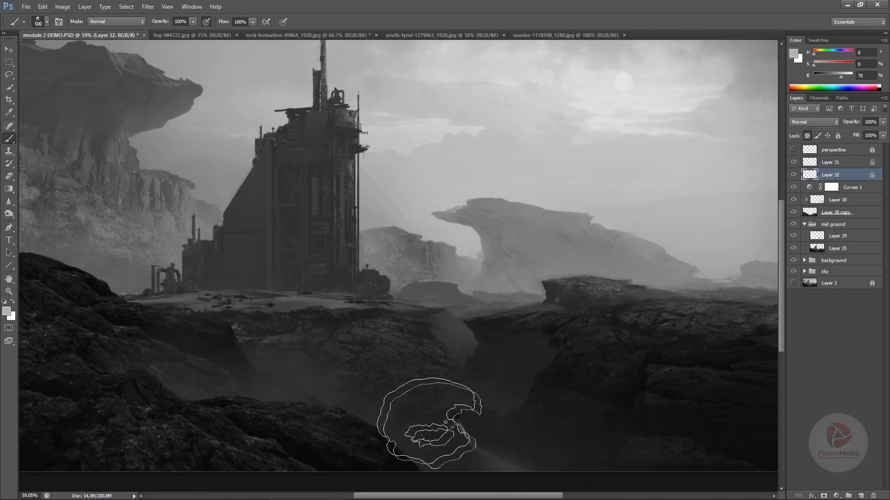
mouse_move(563, 442)
mouse_down()
mouse_move(519, 343)
mouse_move(518, 363)
mouse_up()
alt+click(516, 334)
key(ctrl+z)
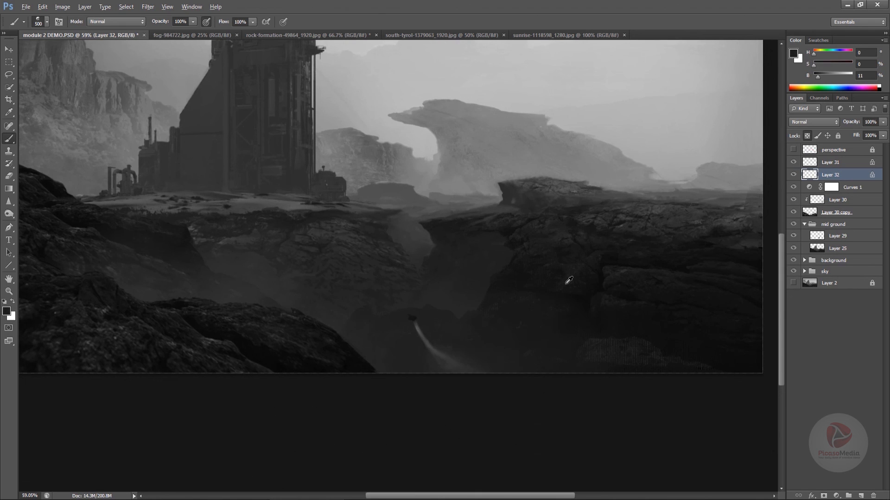
Try fading the lower end of the trail on Layer 32 with brush strokes of near-black sampled from the foreground rock
alt+click(566, 281)
drag(551, 331, 417, 466)
key(ctrl+z)
alt+click(506, 342)
drag(501, 347, 396, 413)
key(ctrl+z)
alt+click(481, 190)
alt+click(490, 347)
drag(481, 365, 490, 420)
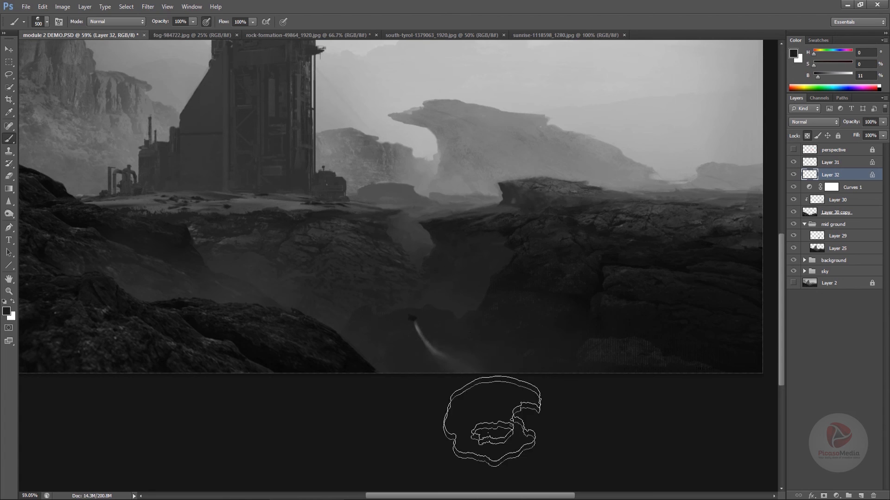
key(ctrl+z)
drag(449, 369, 422, 436)
mouse_move(446, 403)
mouse_down()
mouse_move(401, 414)
mouse_move(444, 407)
mouse_up()
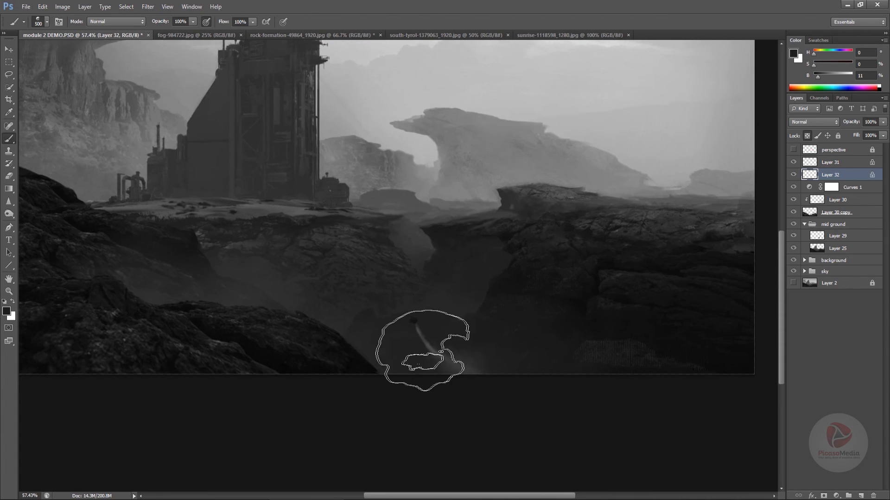
Shade the trail with radial gradients, using sampled light gray near the ship and dark gray of 16% brightness at the tail
key(g)
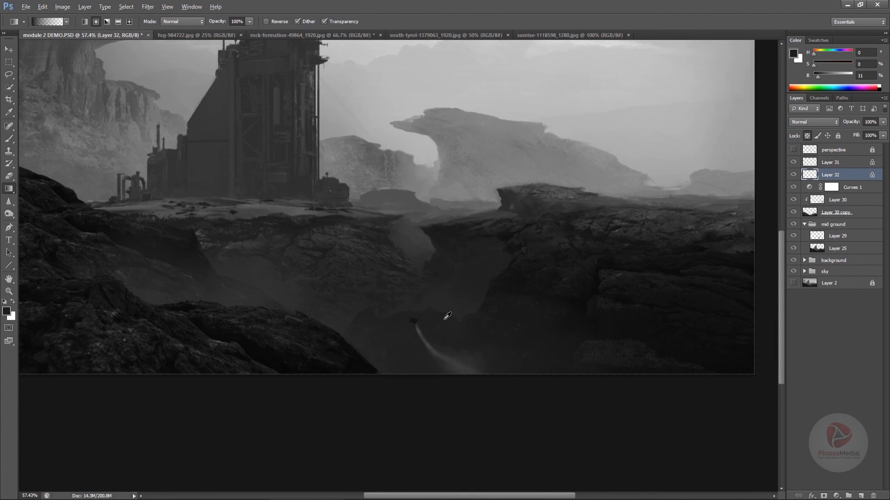
alt+click(424, 165)
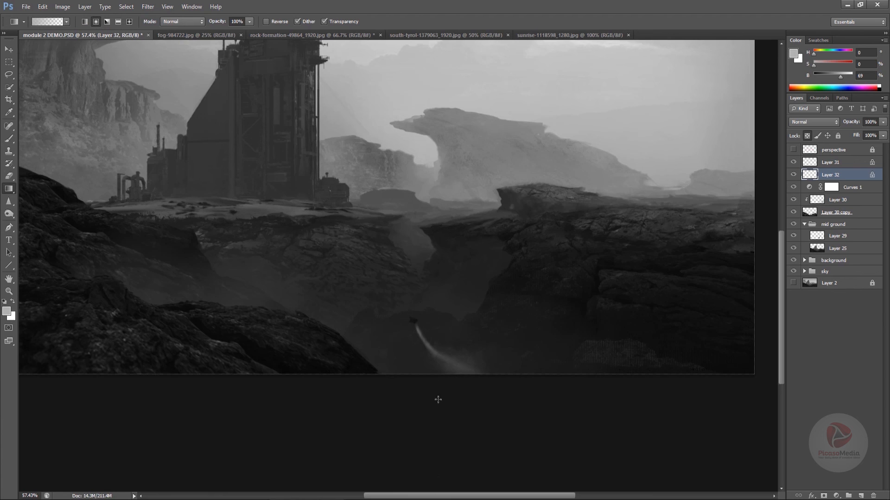
alt+click(528, 344)
alt+click(476, 363)
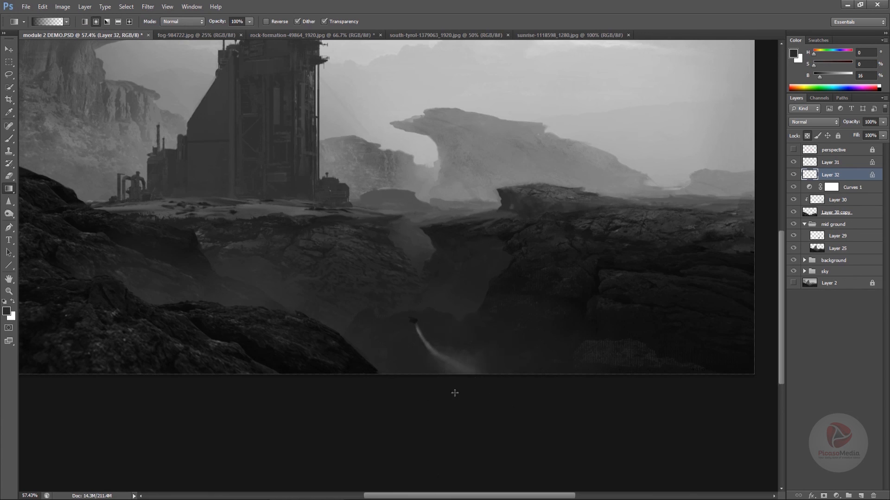
drag(462, 378, 433, 357)
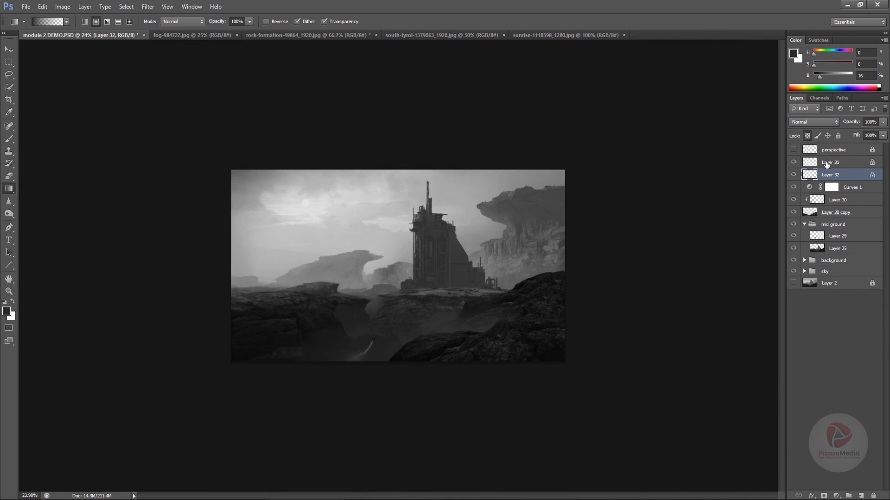
Merge the ship on Layer 31 with the exhaust trail on Layer 32
shift+click(826, 165)
key(ctrl+e)
drag(357, 336, 380, 345)
Duplicate the ship with its trail beside the original and rotate the copy about 9 degrees clockwise
key(v)
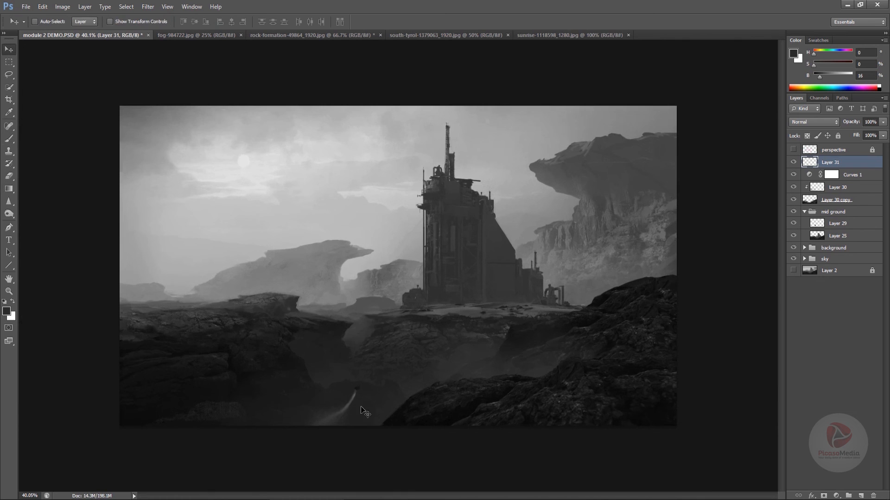
drag(362, 413, 334, 414)
key(ctrl+t)
drag(398, 351, 410, 366)
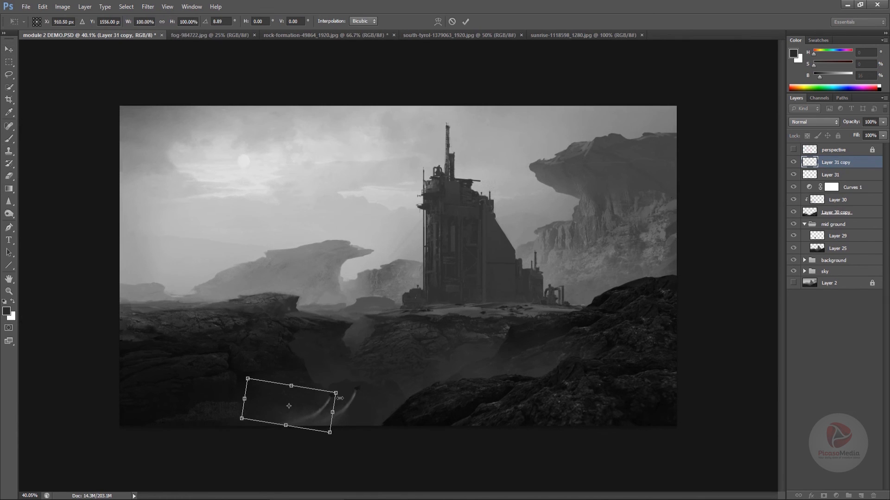
drag(340, 398, 319, 399)
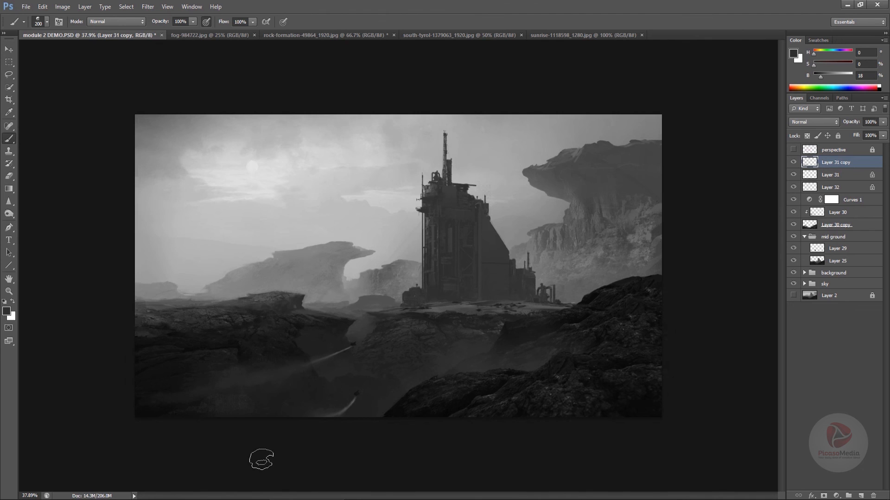
Enlarge the brush to 1000 px and paint dark gray haze over the rocks around the second ship's trail
key(bracketright)
key(bracketright)
key(bracketright)
key(bracketright)
key(bracketright)
key(bracketright)
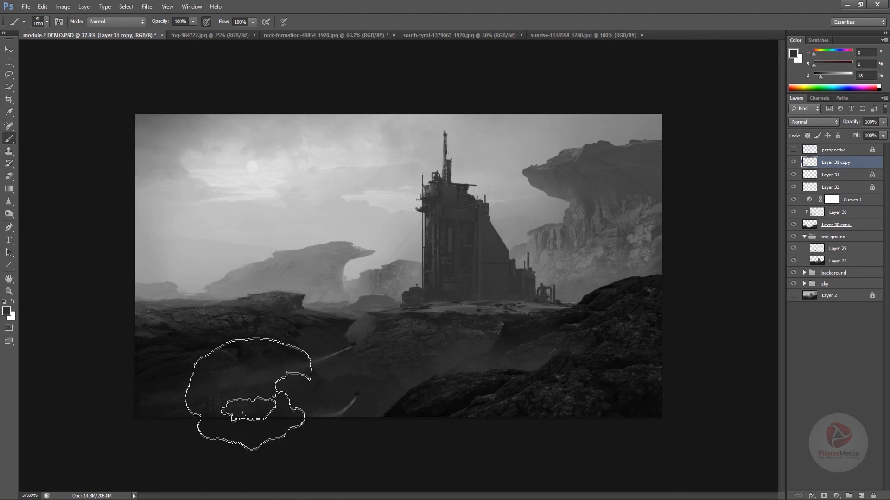
drag(241, 436, 111, 387)
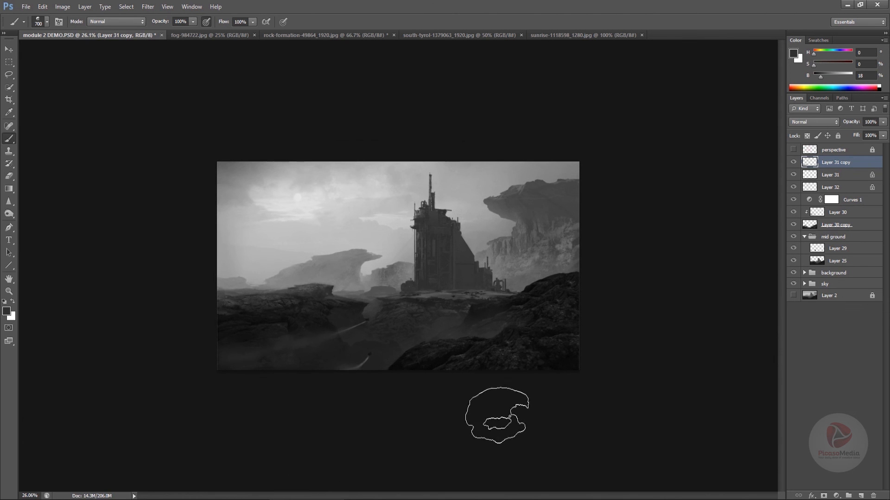
key(ctrl+plus)
key(ctrl+minus)
key(ctrl+minus)
key(ctrl+minus)
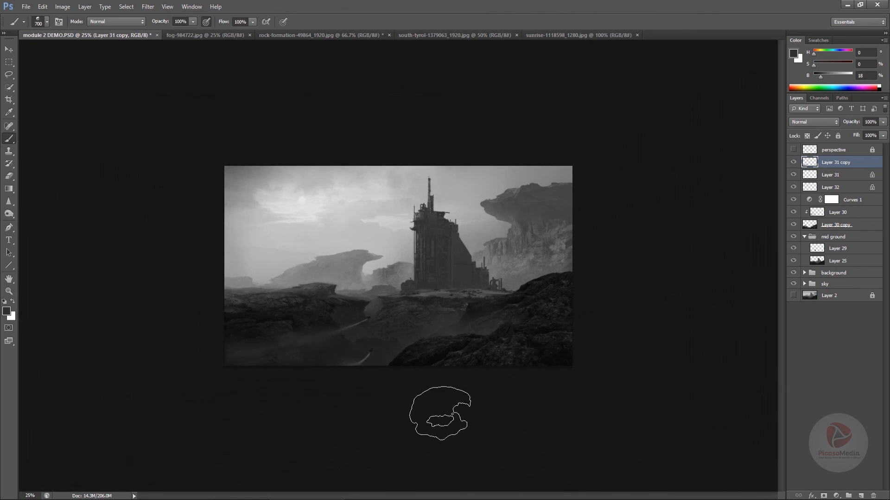
Lasso the ship at the tip of the upper exhaust trail, scale it down slightly with Free Transform and deselect it
mouse_move(430, 392)
mouse_down()
mouse_move(429, 404)
mouse_move(422, 401)
mouse_up()
drag(378, 421, 381, 423)
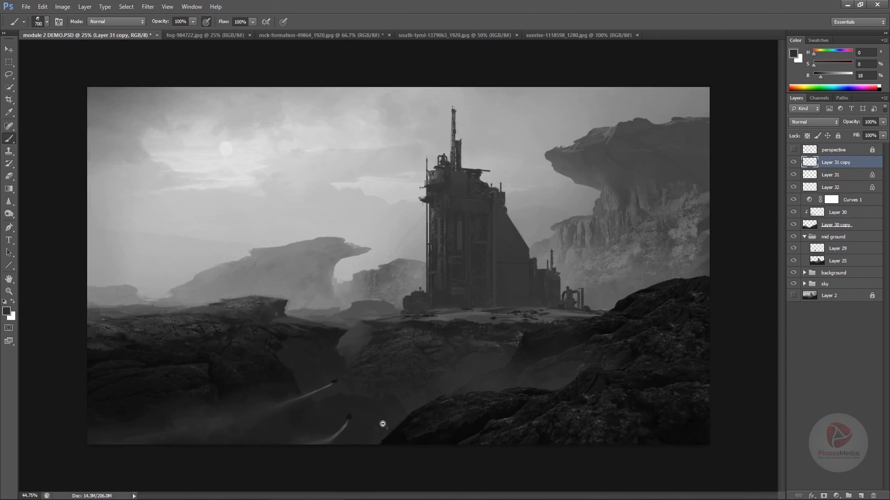
drag(314, 328, 325, 328)
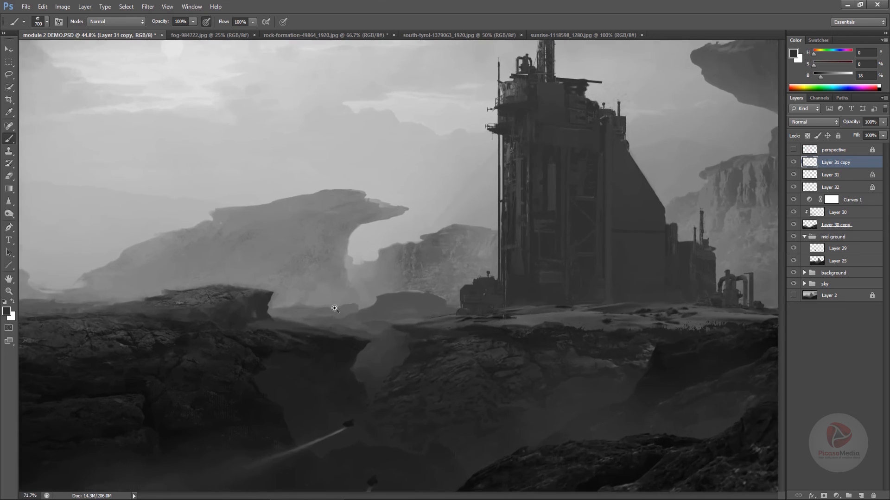
key(l)
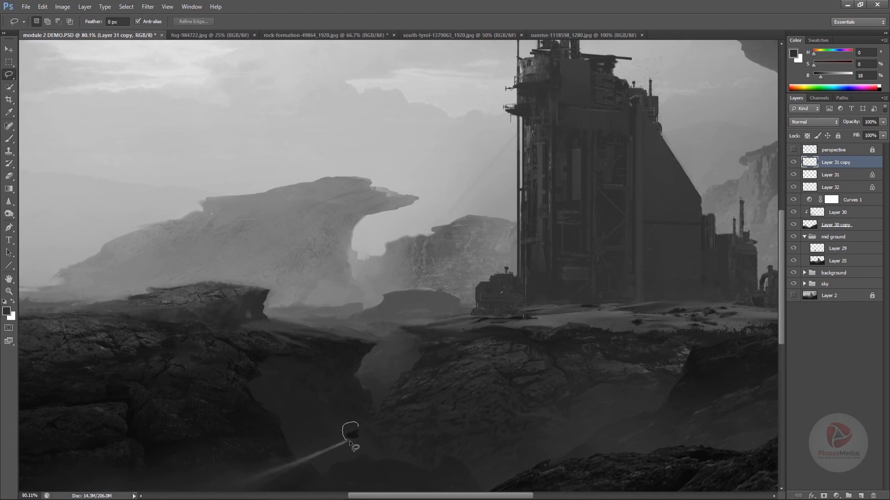
drag(351, 445, 353, 439)
key(ctrl+t)
mouse_move(373, 408)
mouse_down()
mouse_move(395, 394)
mouse_move(391, 385)
mouse_move(355, 423)
mouse_up()
key(Return)
key(ctrl+d)
key(b)
key(v)
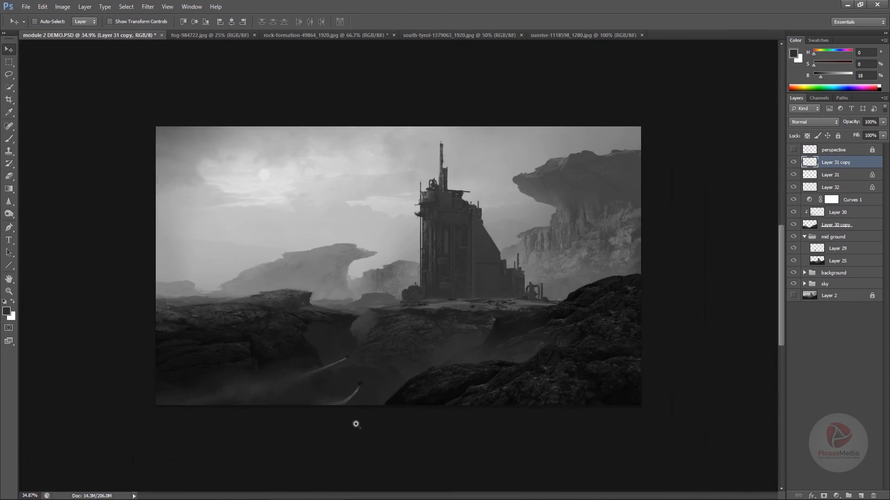
Rotate the upper ship about 7.7 degrees clockwise at the tip of its trail and check the whole painting full screen
mouse_move(346, 364)
mouse_down()
mouse_move(404, 344)
mouse_move(362, 348)
mouse_move(408, 308)
mouse_up()
ctrl+click(404, 344)
ctrl+click(392, 362)
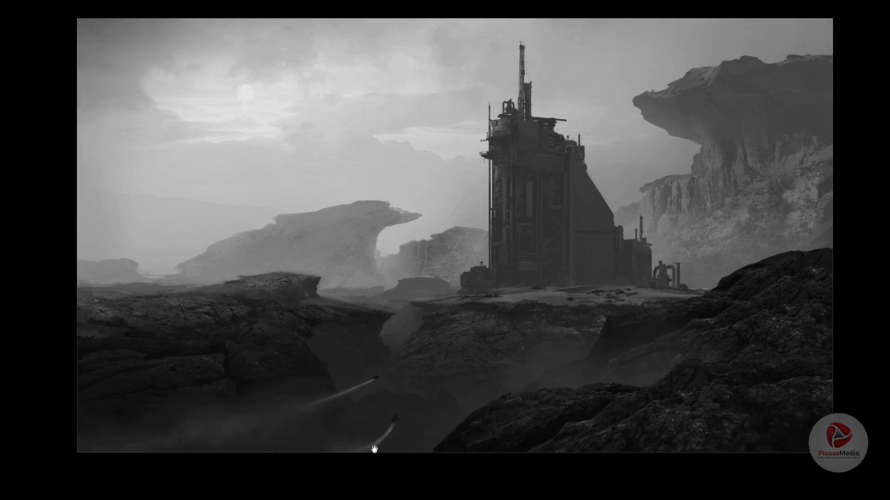
drag(375, 449, 365, 465)
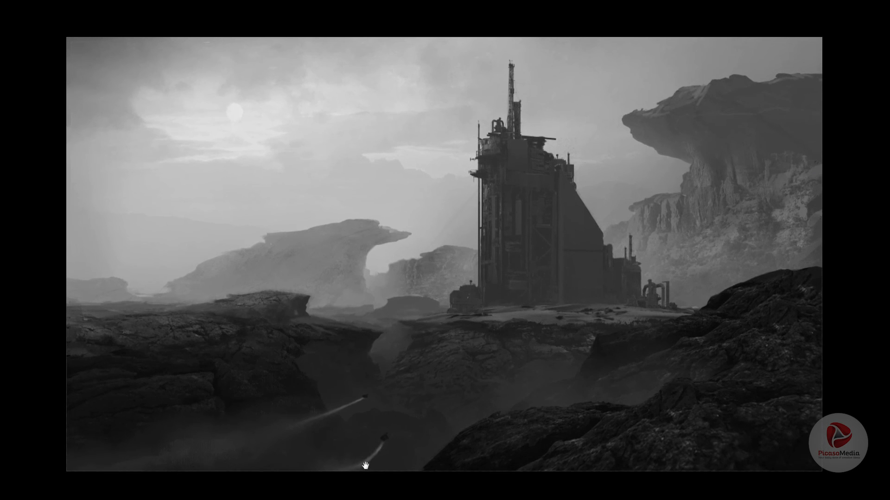